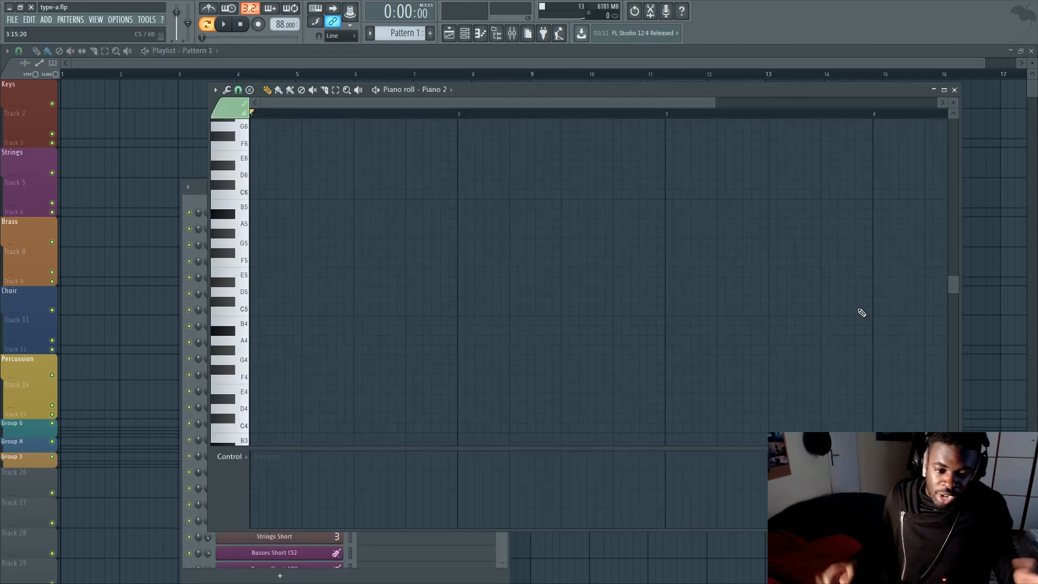
Stack C5, E5 and G5 notes at the start of the empty piano roll and play the chord back
click(263, 312)
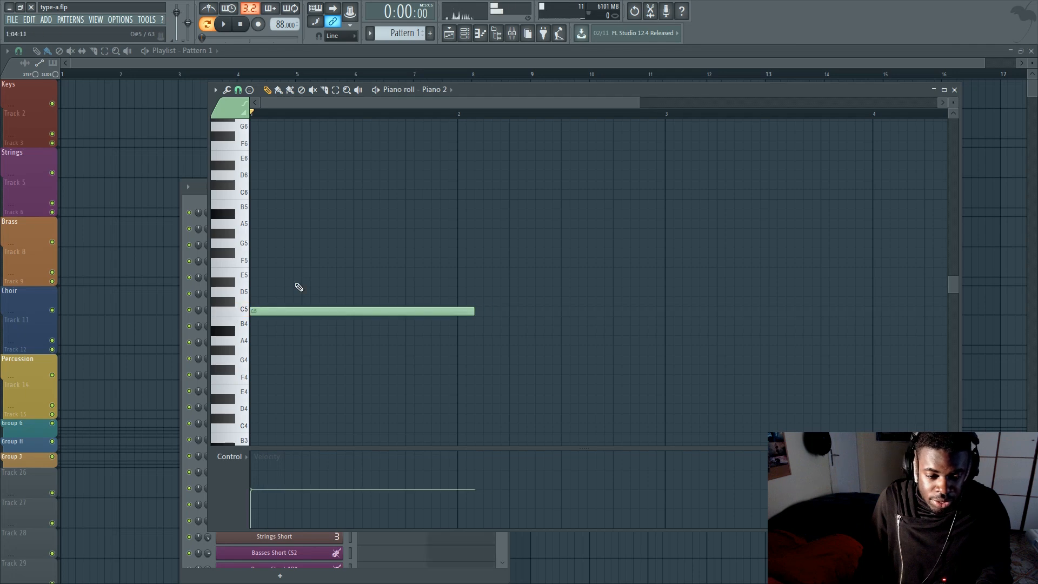
click(264, 282)
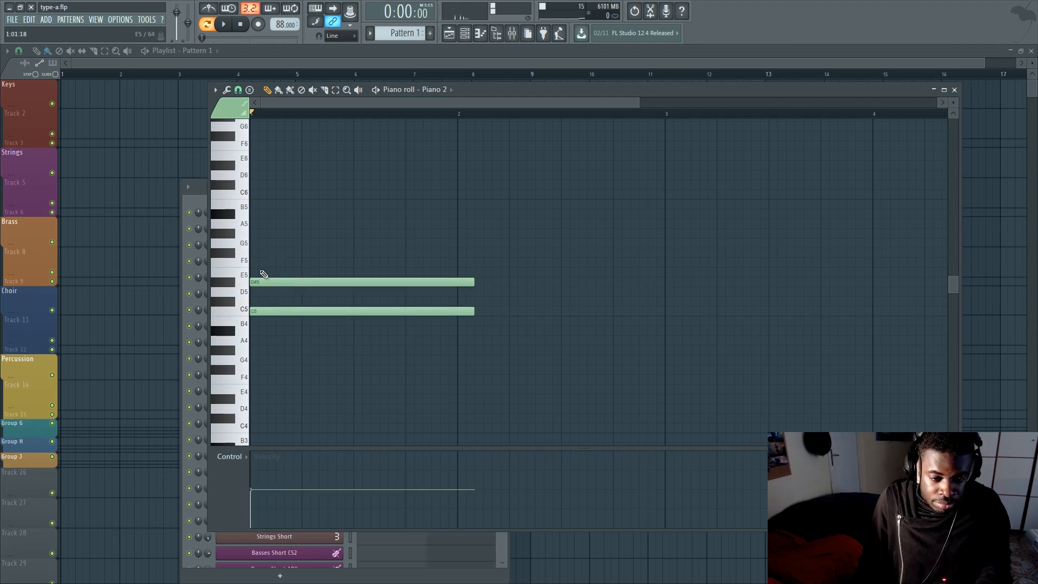
click(263, 273)
right_click(274, 282)
click(265, 243)
key(space)
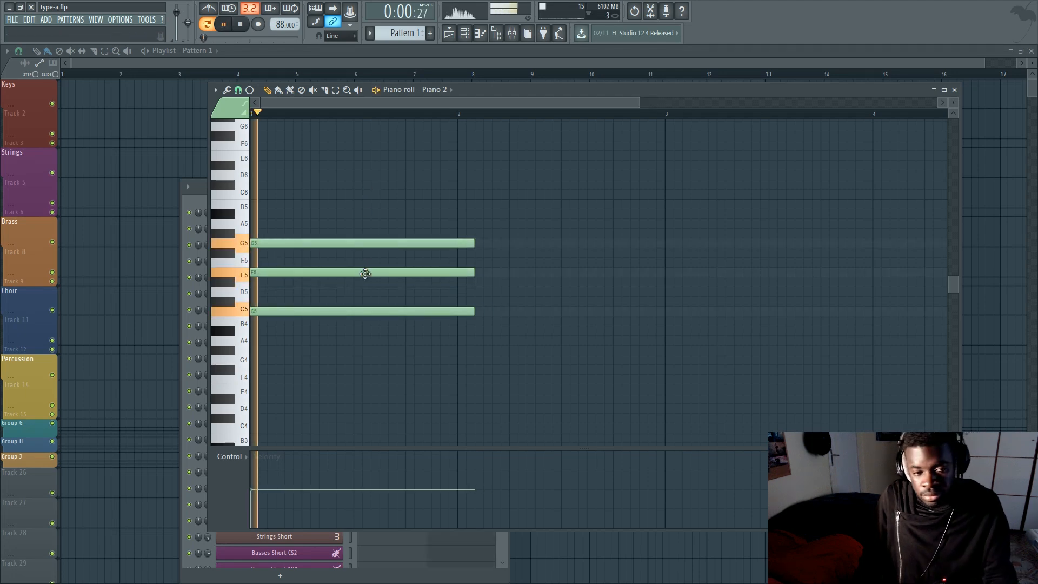
key(space)
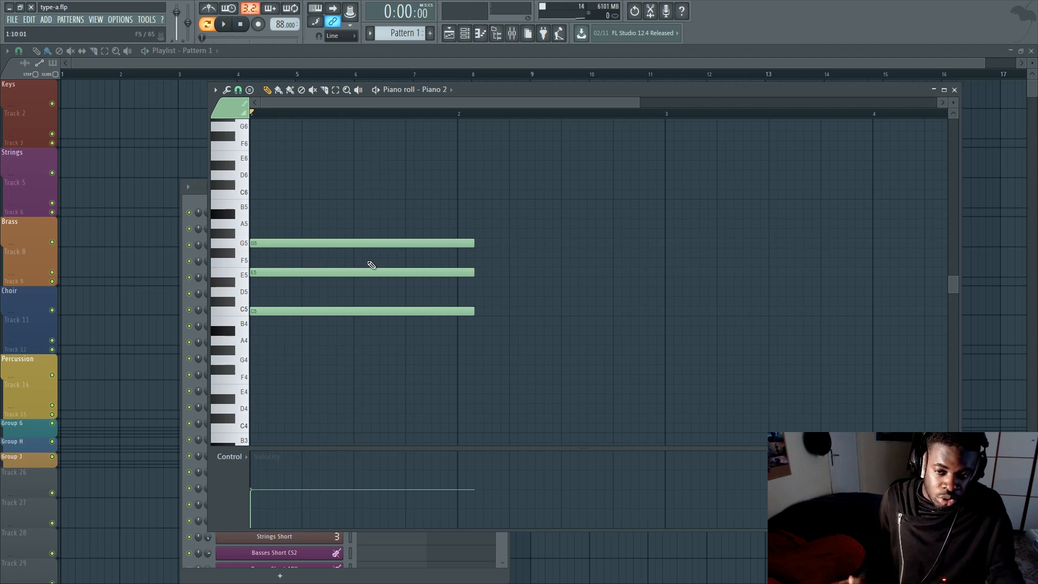
Delete the G5, E5 and C5 notes from the piano roll
right_click(374, 244)
right_click(358, 273)
right_click(336, 311)
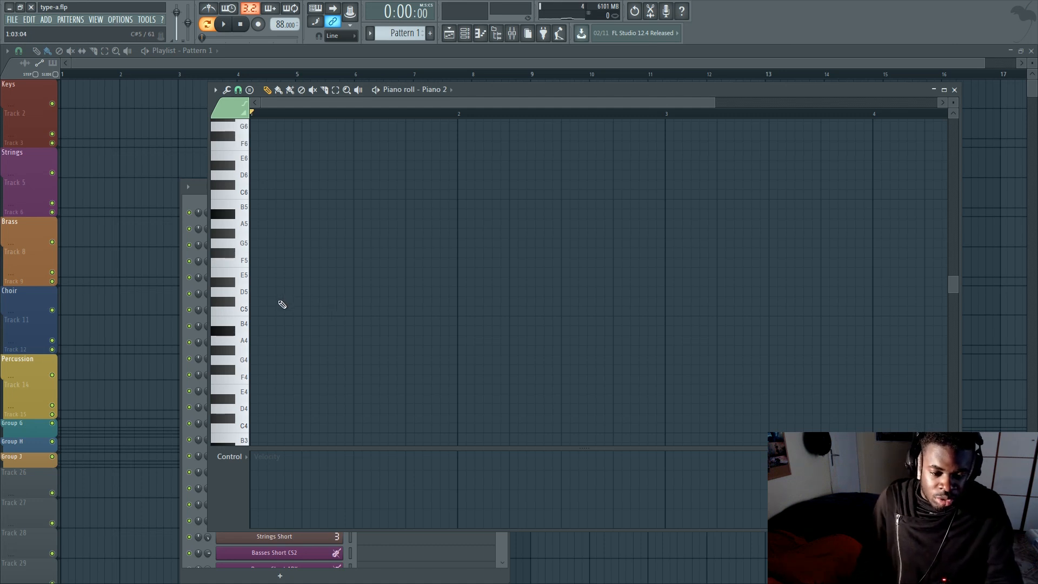
Stack C5, C#5, D5, F5 and G#5 notes at the start of bar 1 and play the cluster back
click(234, 301)
click(243, 304)
click(239, 292)
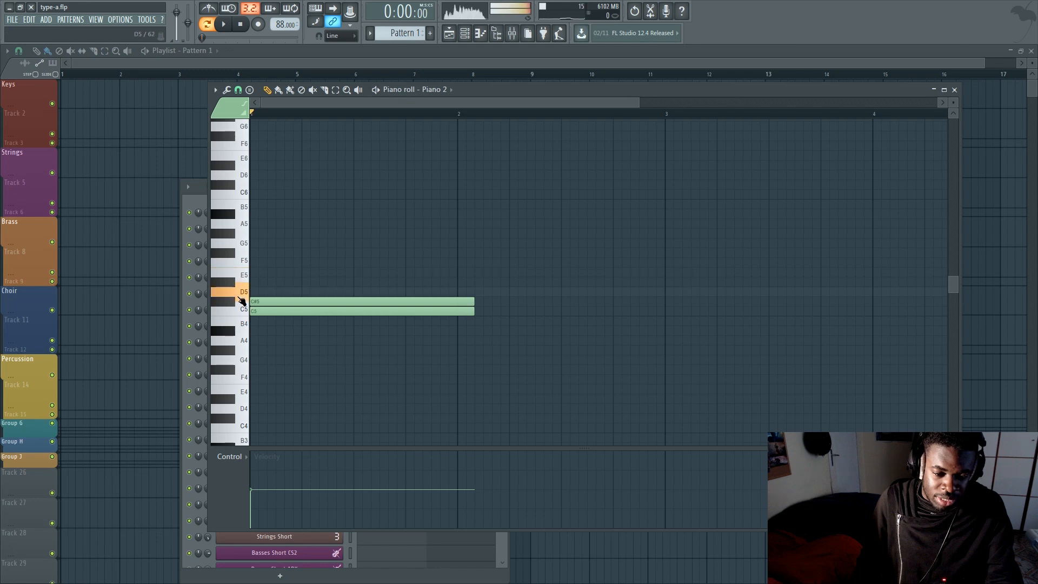
click(218, 234)
click(221, 263)
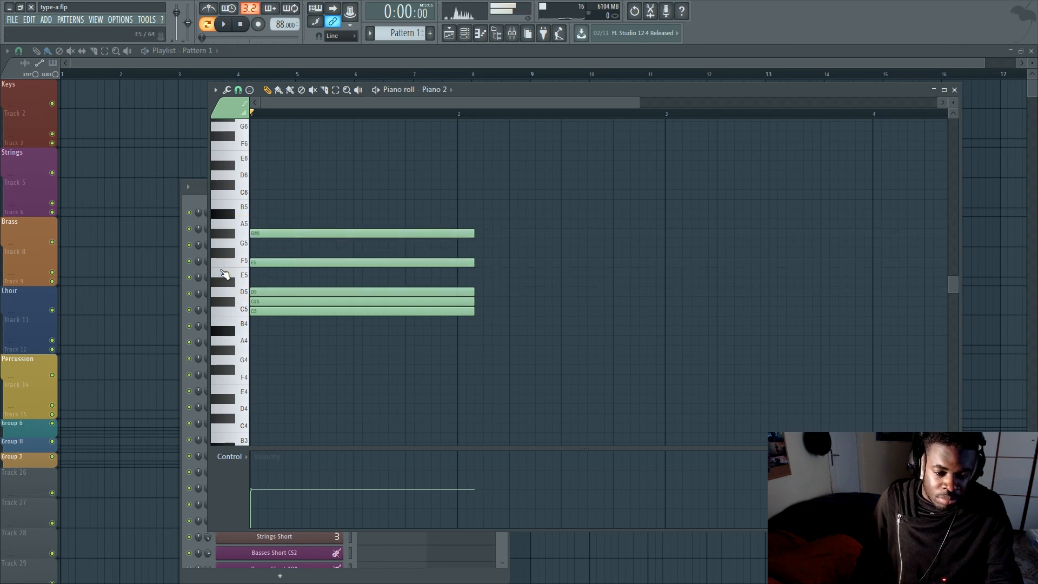
key(space)
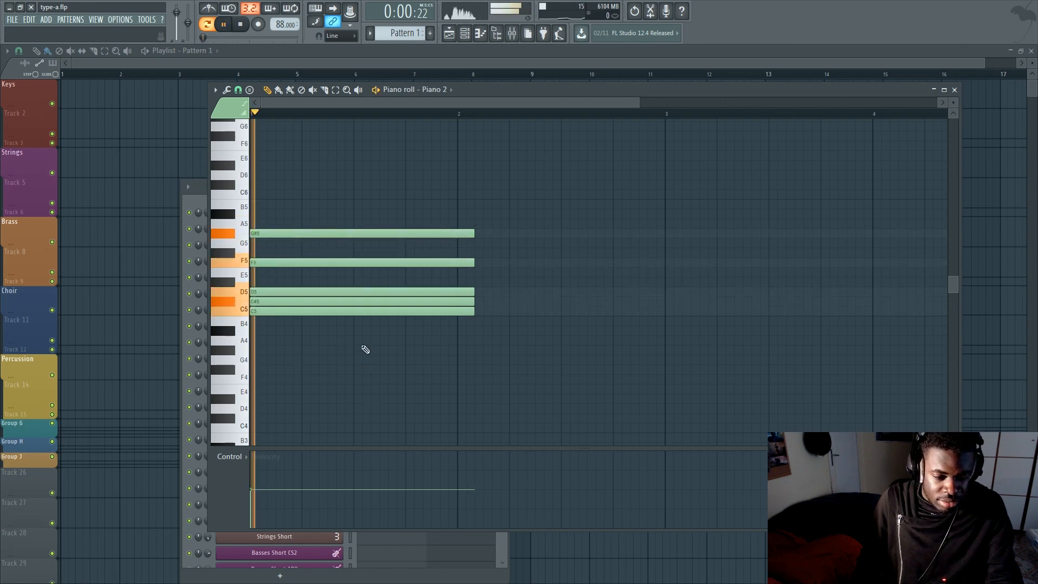
key(space)
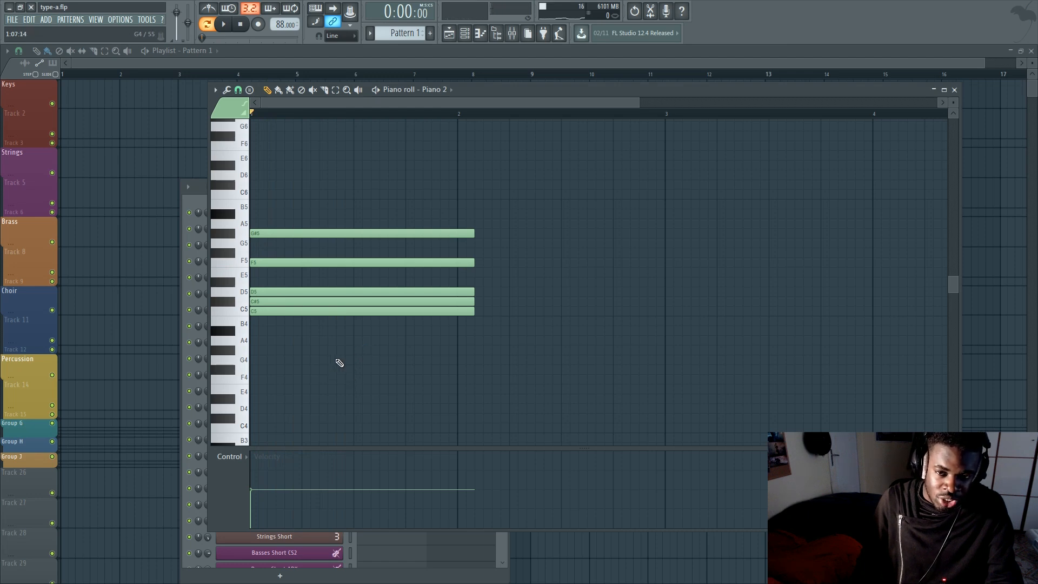
Delete all notes of the five-note cluster
key(ctrl+a)
key(Delete)
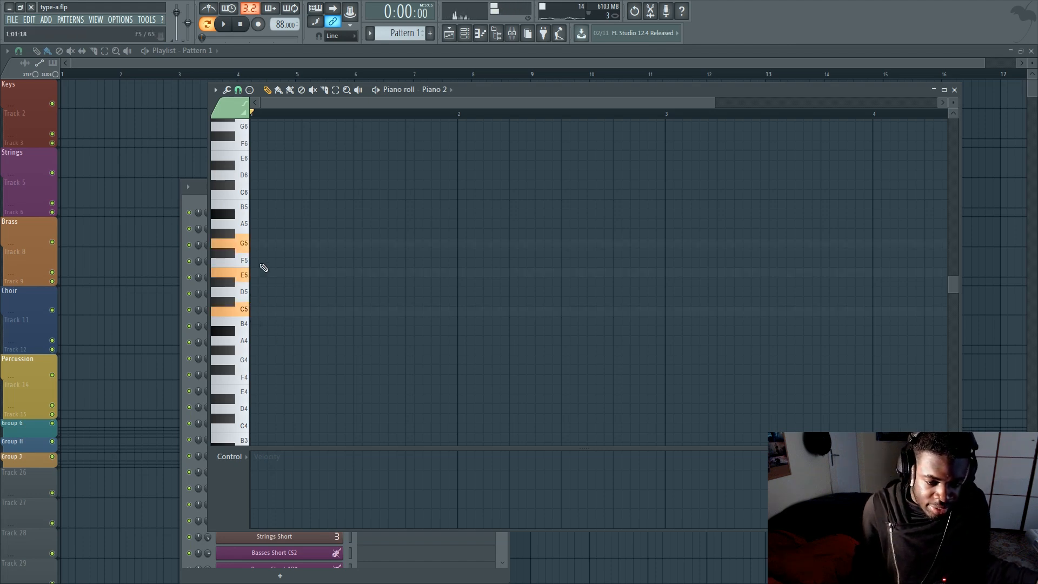
Place C5, E5 and G5 notes at the start of bar 1, and remove the E5 and G5 notes
drag(270, 303, 239, 315)
mouse_move(254, 273)
mouse_down()
mouse_move(245, 271)
mouse_move(265, 240)
mouse_move(248, 241)
mouse_up()
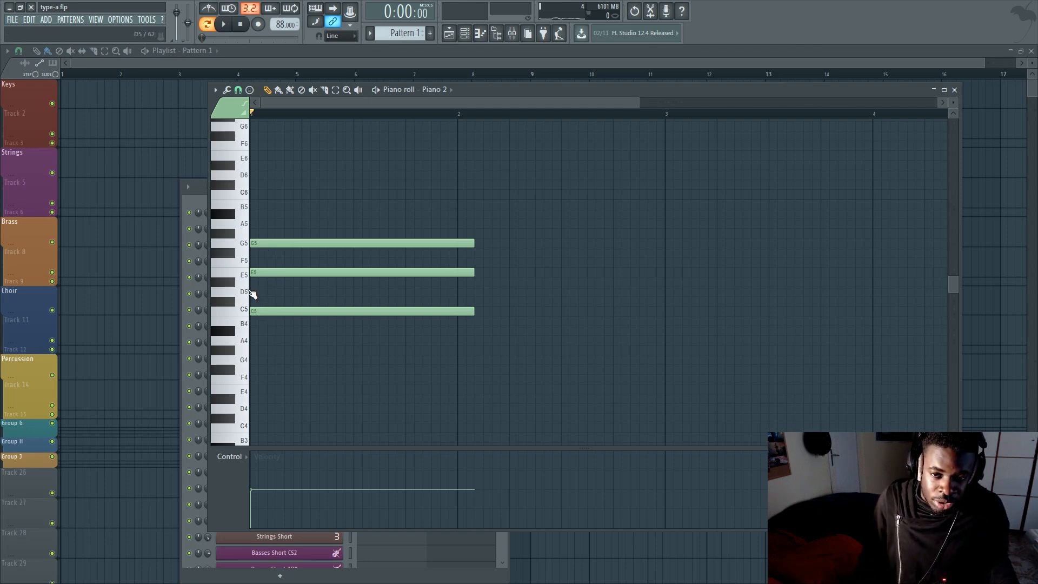
right_click(272, 272)
right_click(280, 243)
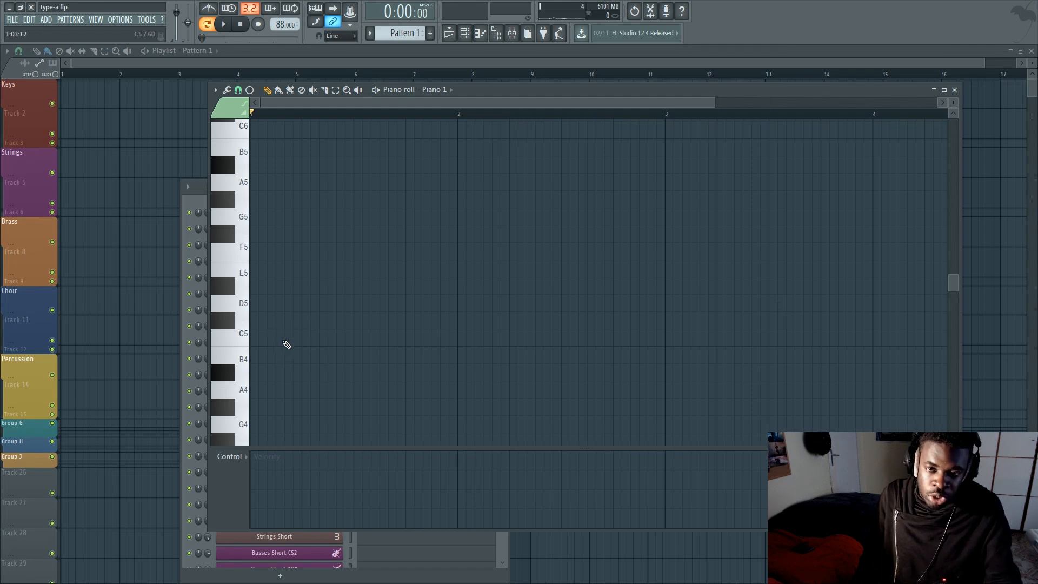
Build a one-bar C5, E5 and G5 triad in the Piano 1 piano roll and play it back
drag(286, 338, 268, 338)
drag(287, 268, 267, 269)
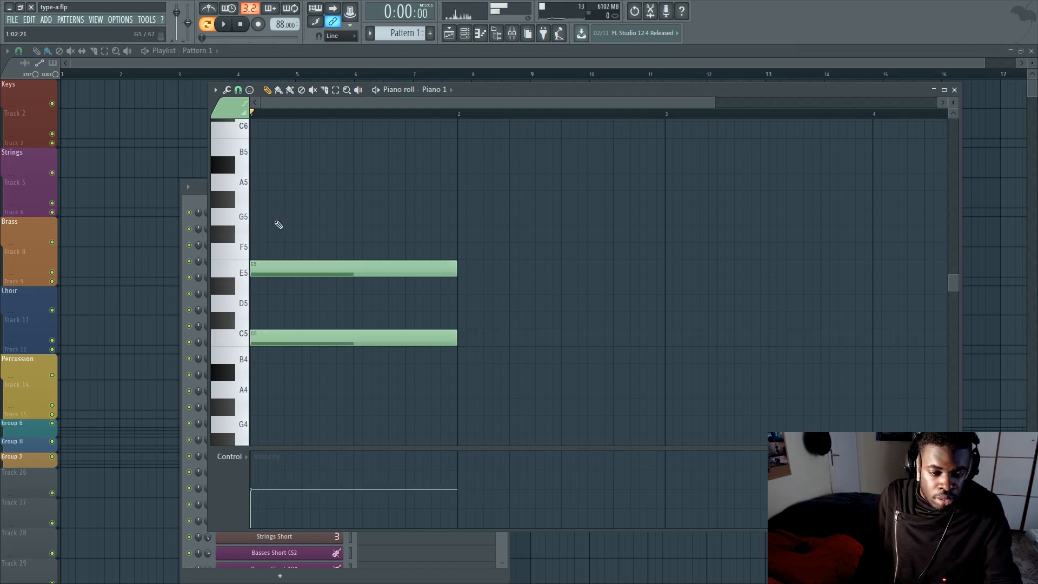
click(276, 216)
key(space)
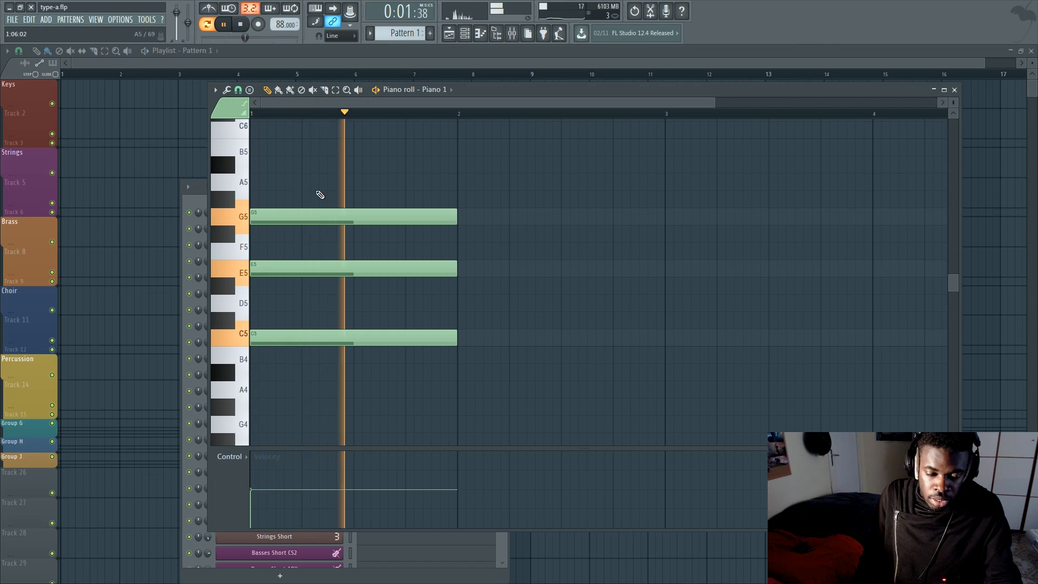
key(space)
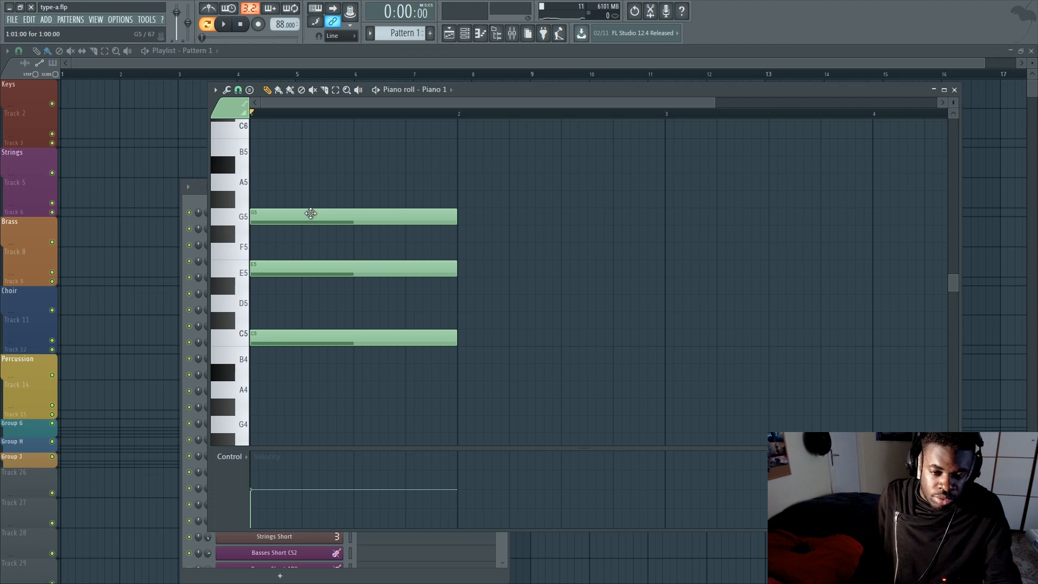
Add B5, C6, E6 and G6 notes above the triad in bar 1 and play the extended chord
scroll(255, 248, up, 3)
click(257, 251)
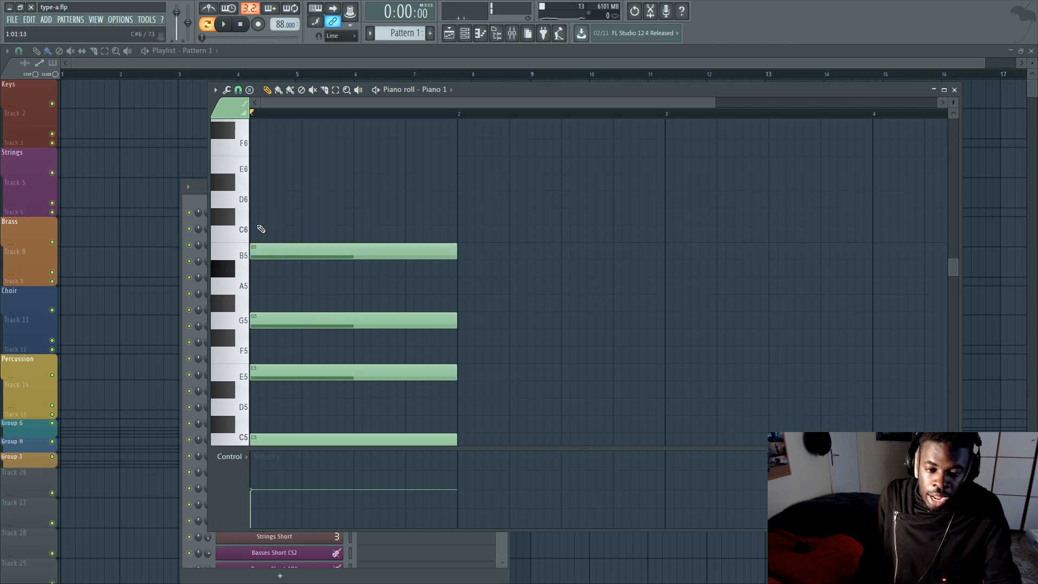
click(255, 234)
drag(253, 199, 241, 160)
scroll(287, 182, up, 3)
click(260, 270)
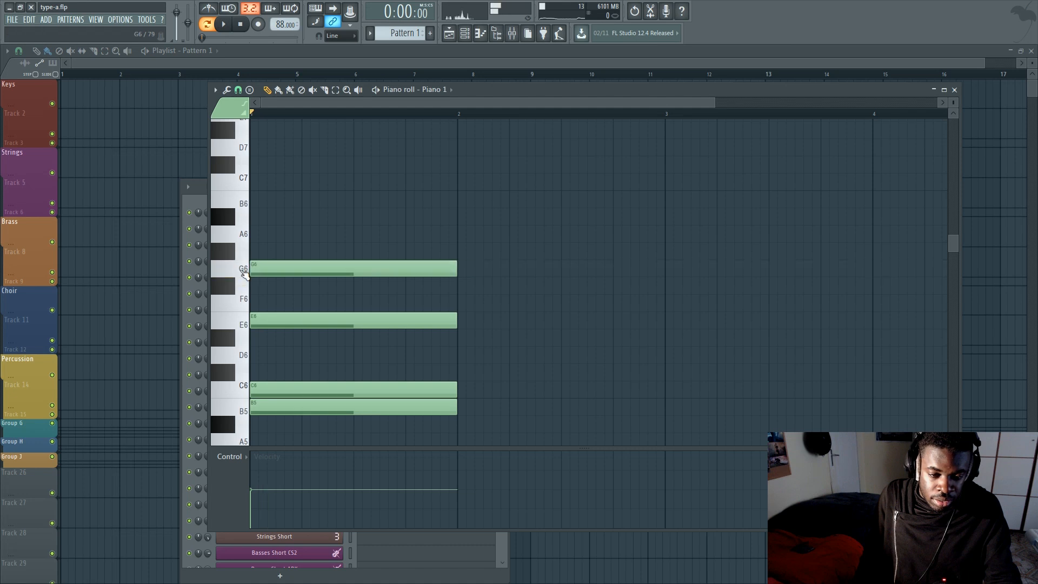
key(space)
scroll(343, 269, down, 4)
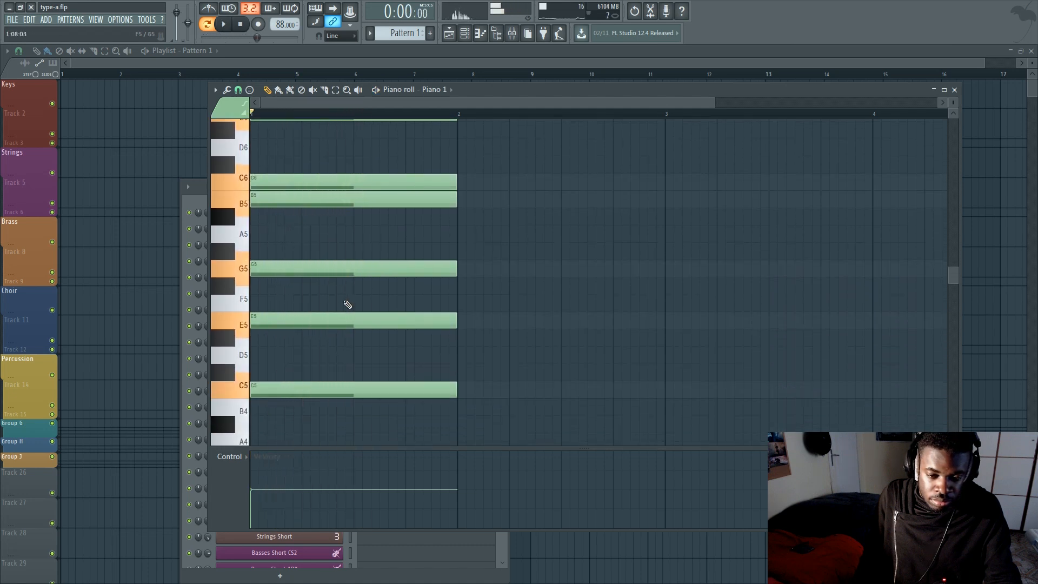
key(space)
Delete the C6, E6, G6 and B5 notes above the C5, E5 and G5 triad
scroll(351, 306, up, 7)
scroll(354, 301, down, 8)
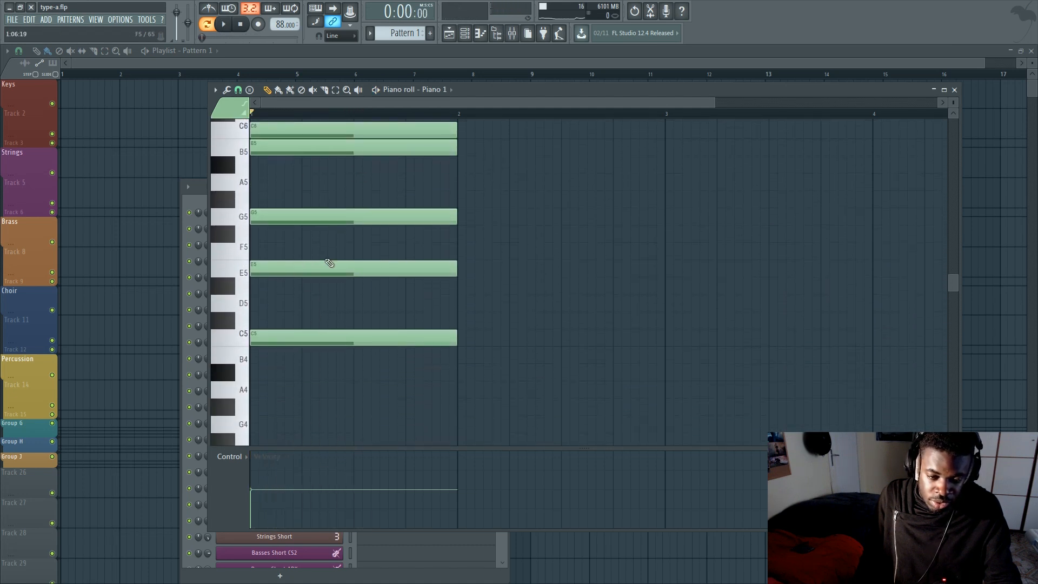
scroll(328, 292, up, 4)
right_click(311, 336)
right_click(312, 269)
right_click(315, 218)
scroll(316, 271, down, 2)
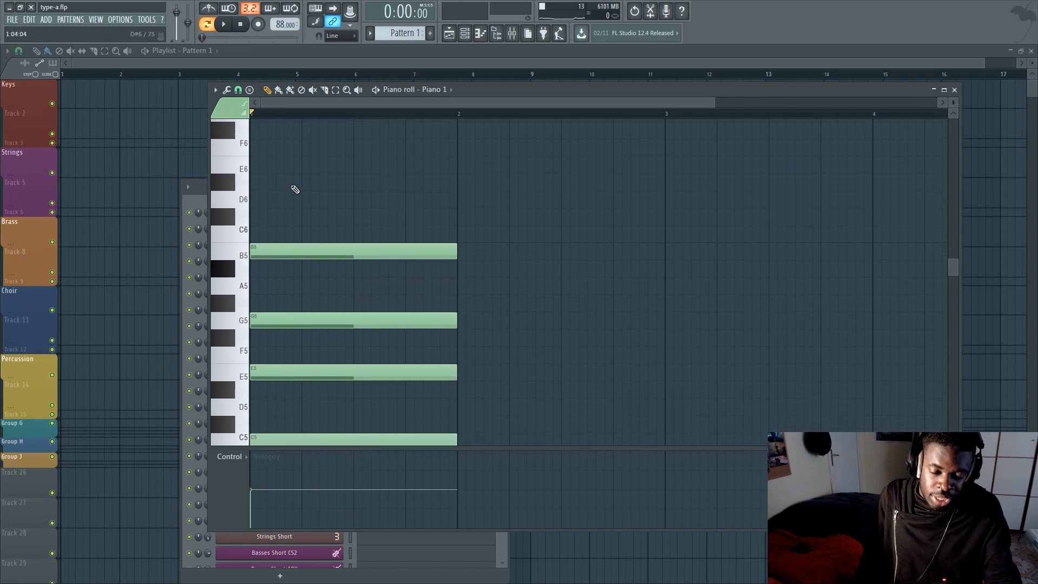
right_click(315, 253)
scroll(286, 324, down, 2)
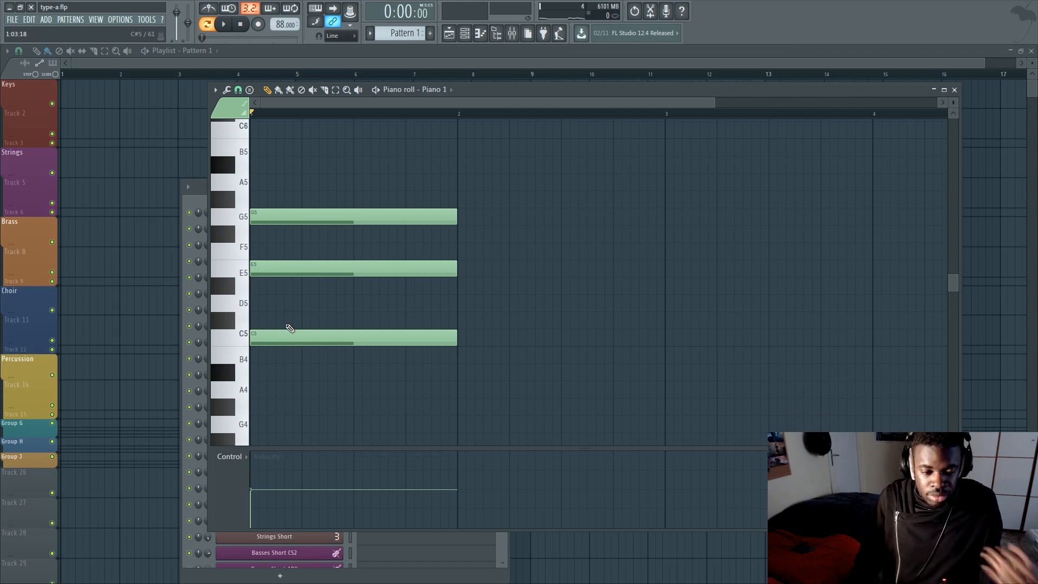
Remove the E5 and G5 notes and add them back one at a time above the C5 root
right_click(280, 265)
right_click(280, 217)
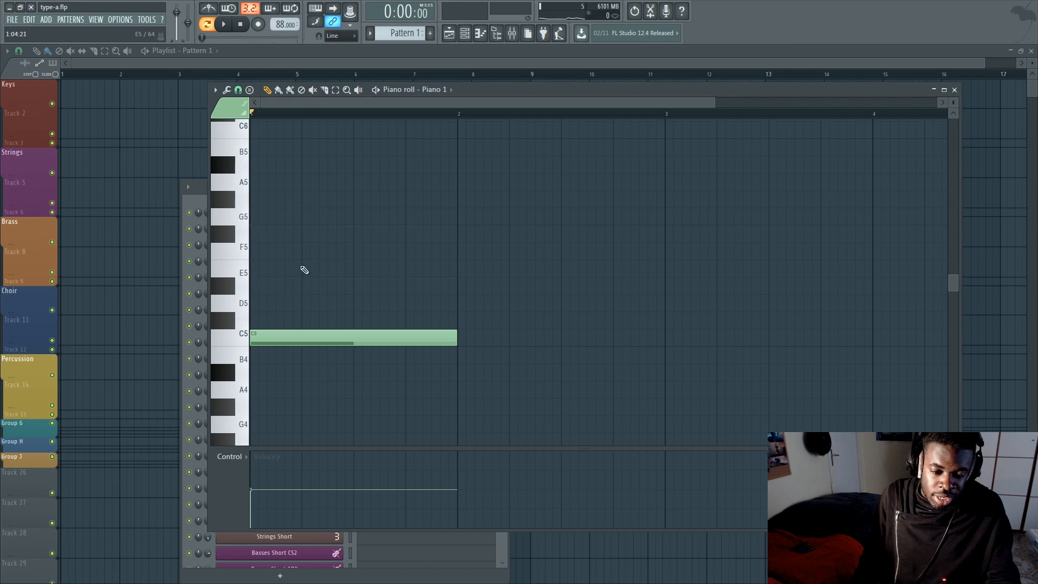
click(252, 340)
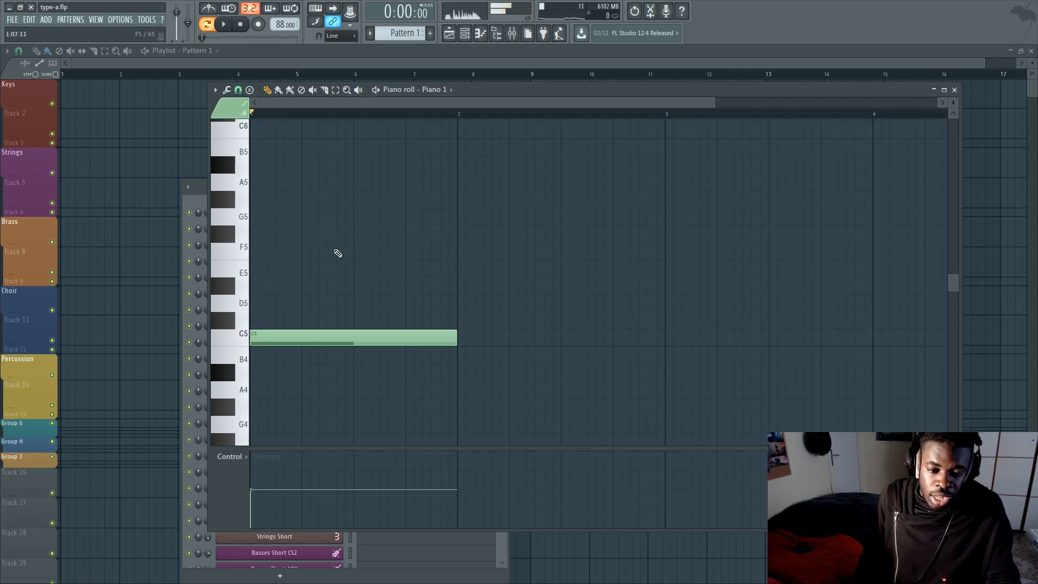
click(259, 271)
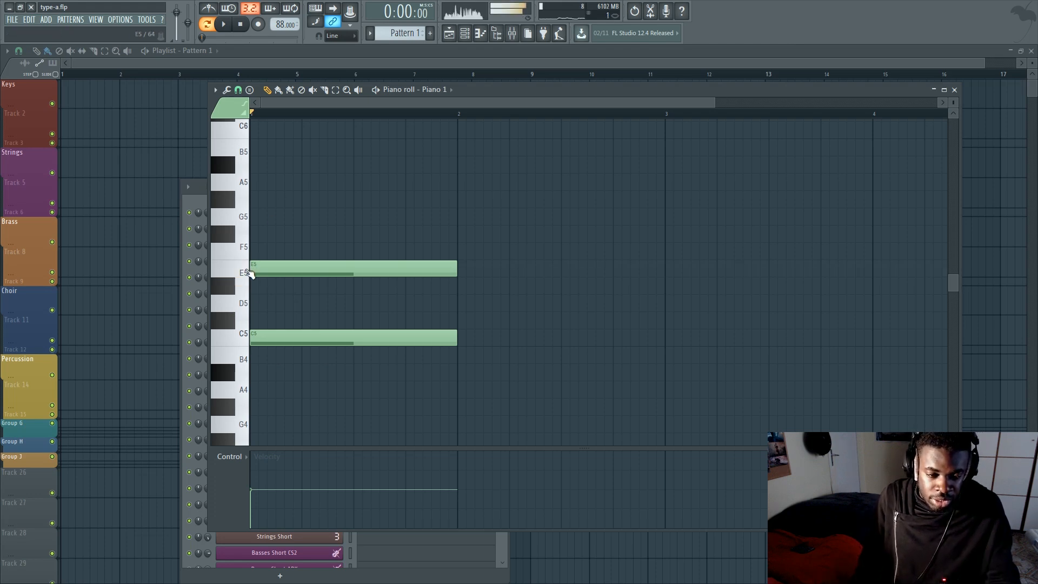
click(262, 219)
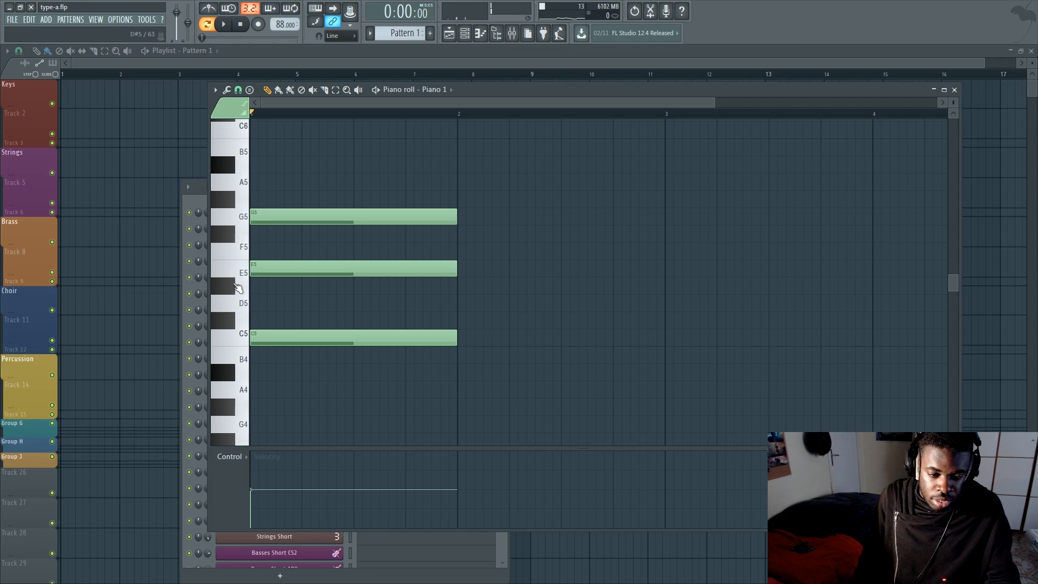
Audition individual chord tones on the piano keyboard and play the full C5, E5 and G5 triad
click(241, 336)
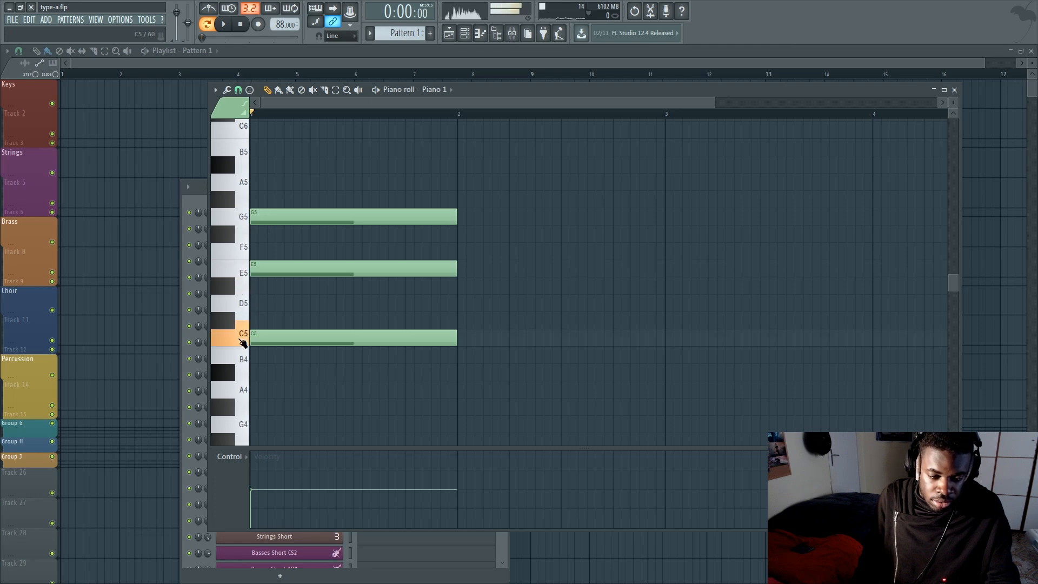
click(245, 279)
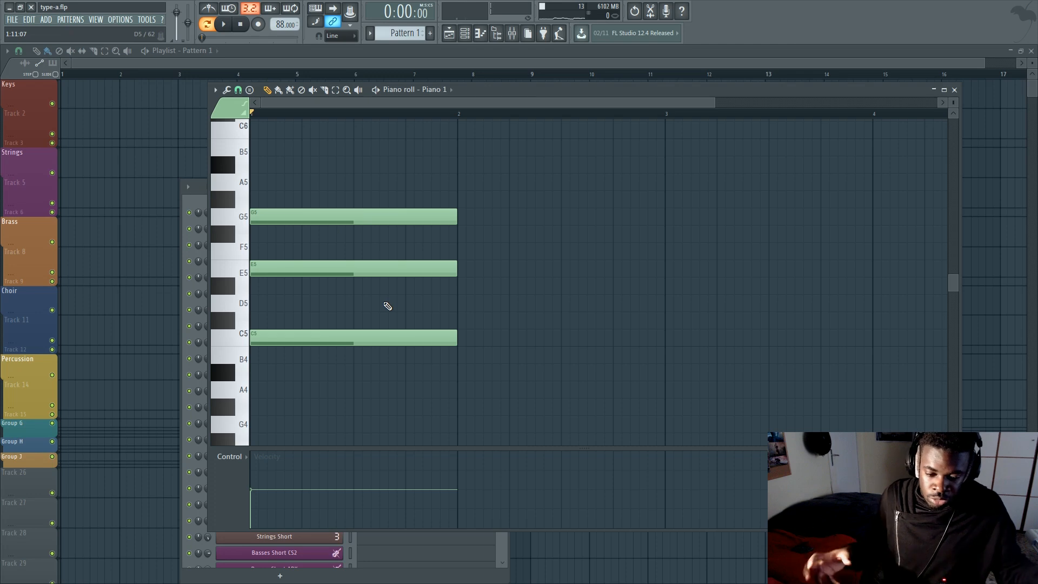
key(space)
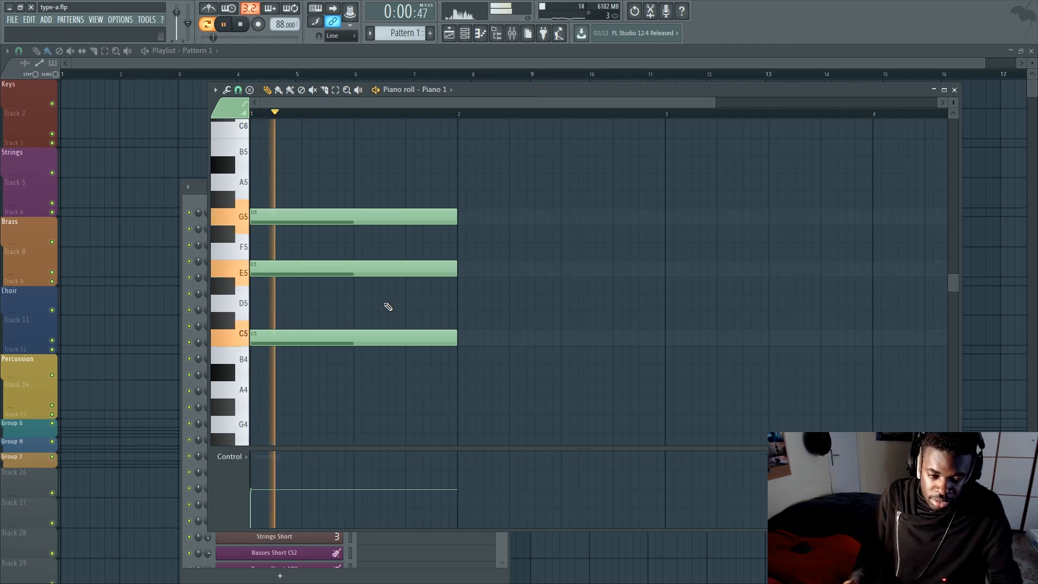
key(space)
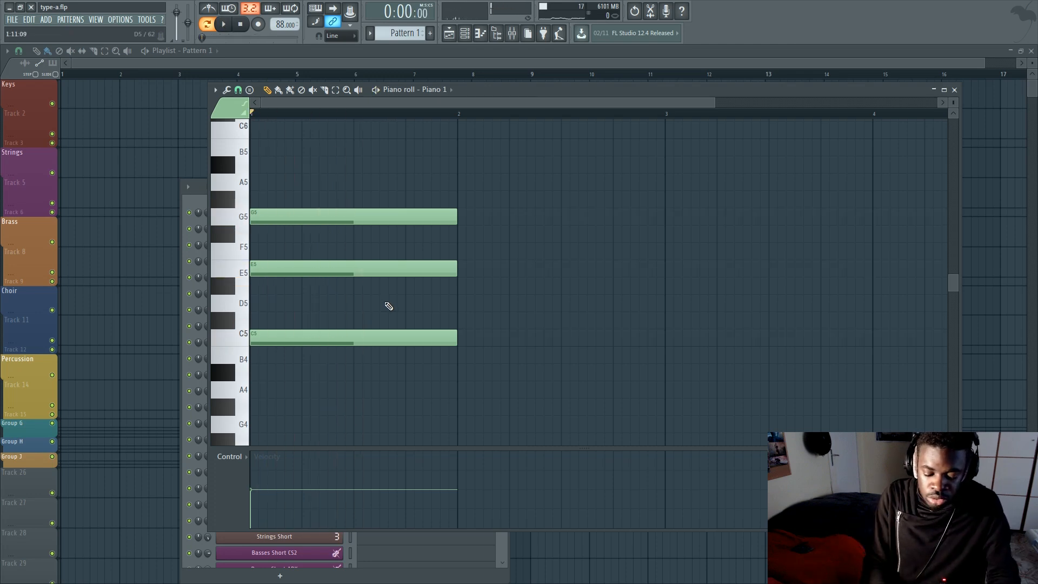
Transpose the whole triad up two semitones to D5, F#5 and A5 and play it back
key(ctrl+a)
key(Up)
key(Up)
scroll(332, 355, up, 3)
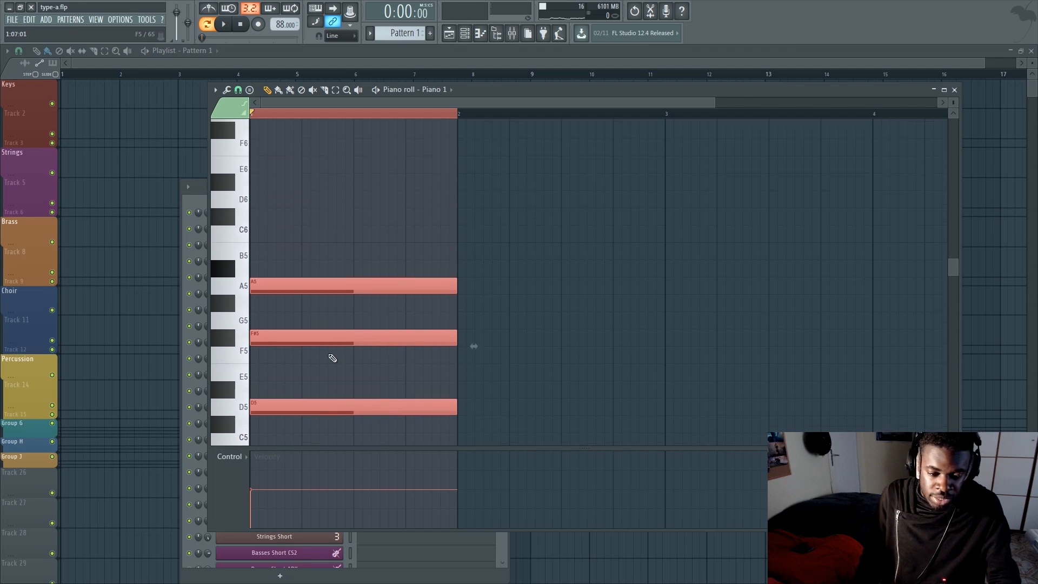
key(space)
key(space)
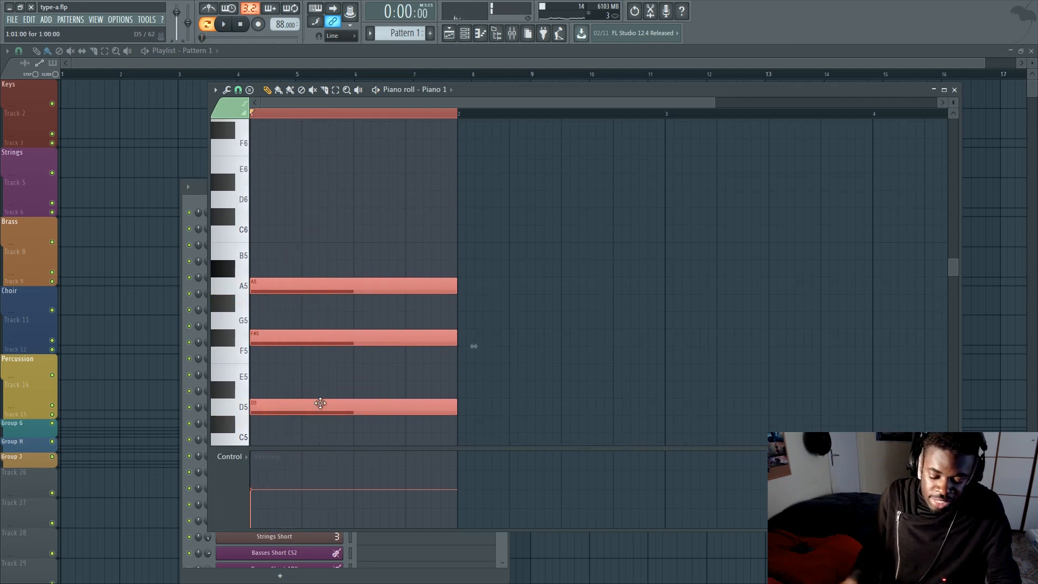
Transpose the triad back down two semitones to C5, E5 and G5 and deselect the notes
key(Down)
key(Down)
scroll(341, 394, down, 2)
scroll(308, 354, up, 1)
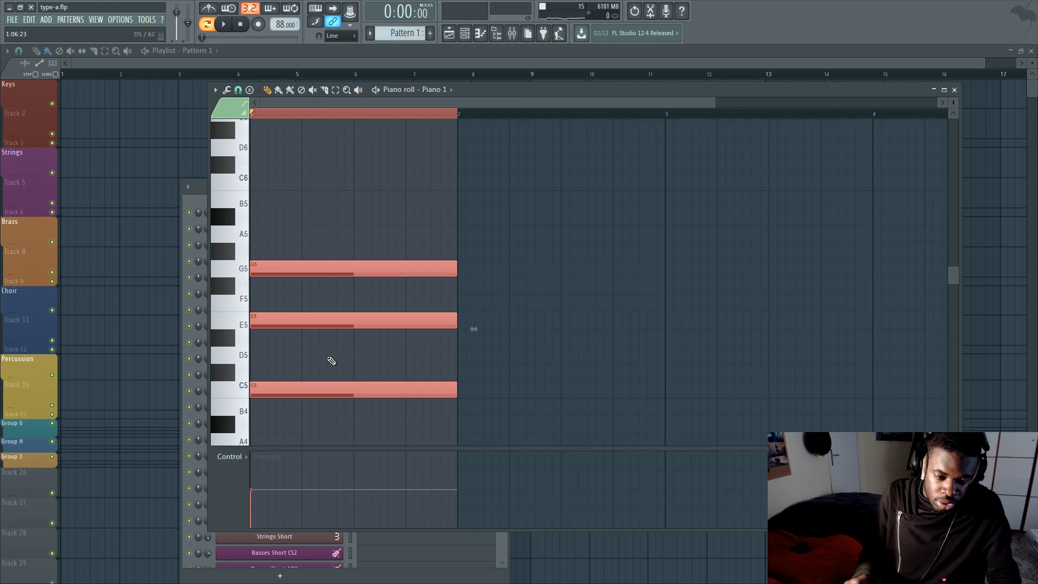
key(ctrl+d)
key(ctrl+d)
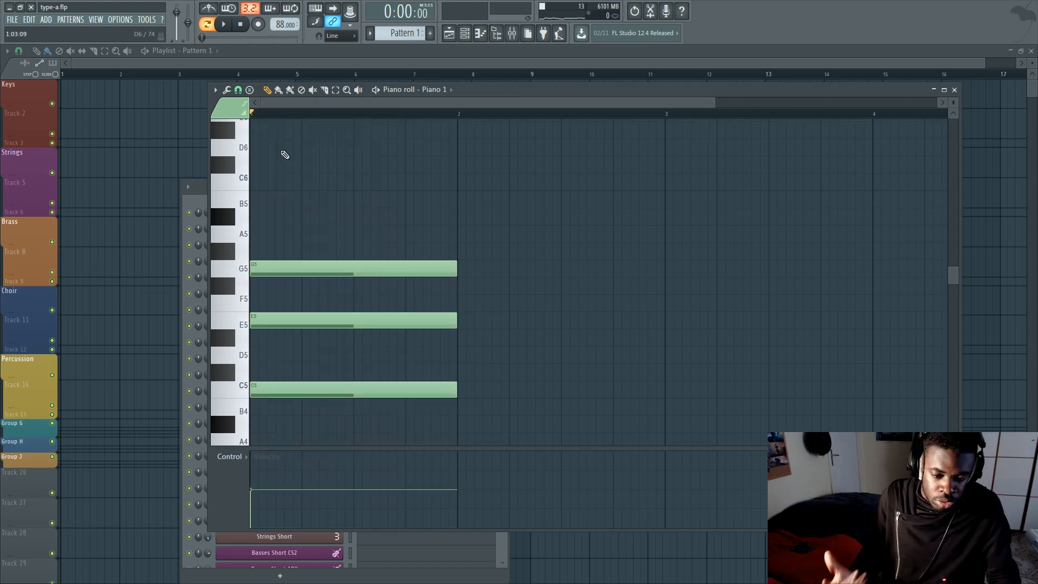
Play the C5, E5 and G5 triad once more and lower its middle note one semitone to D#5
scroll(281, 217, down, 2)
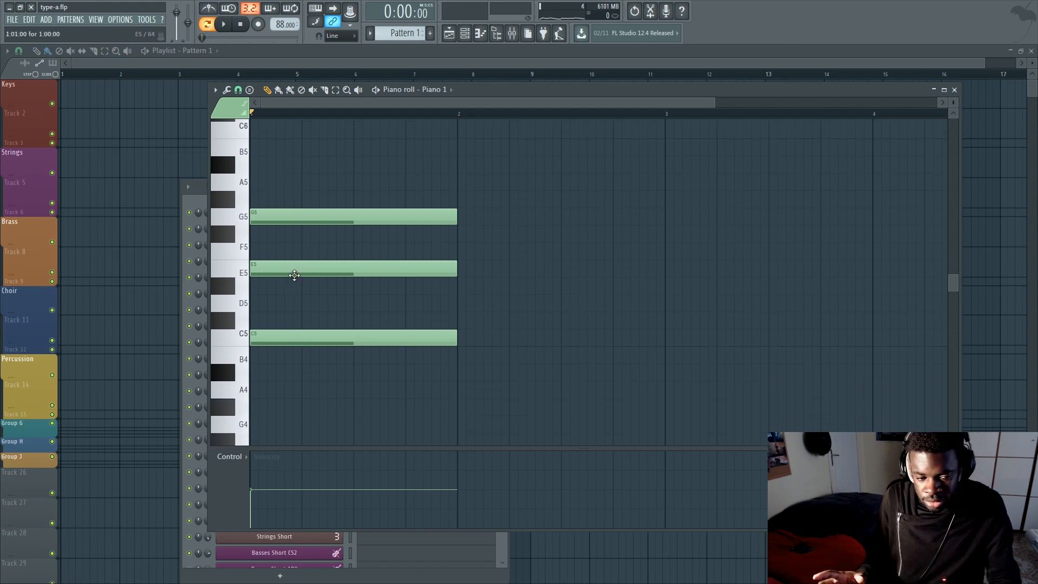
key(space)
key(space)
drag(294, 275, 293, 288)
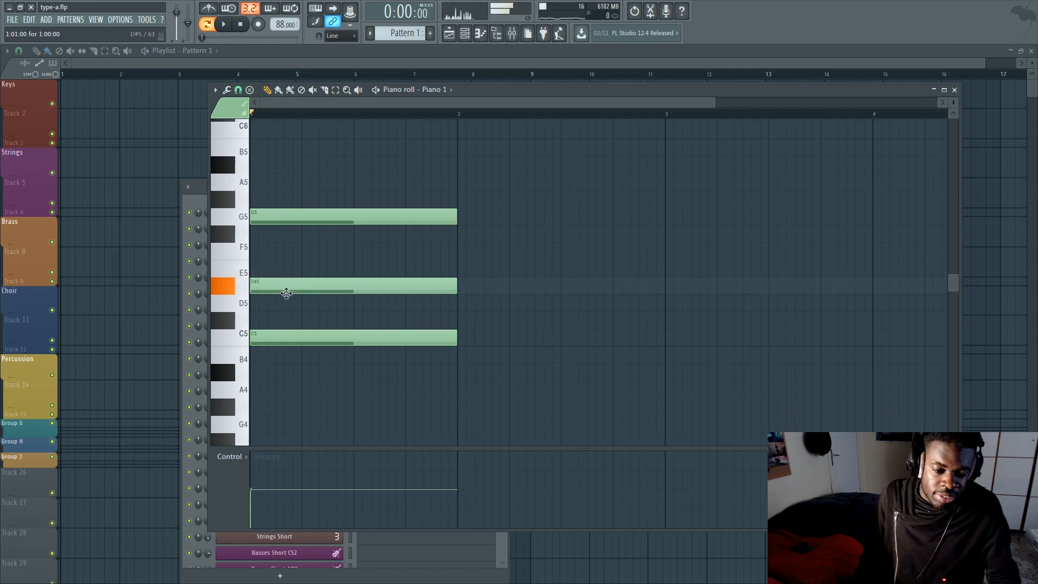
Play the C5, D#5 and G5 chord, audition its three tones on the piano keyboard, and play the chord again
key(space)
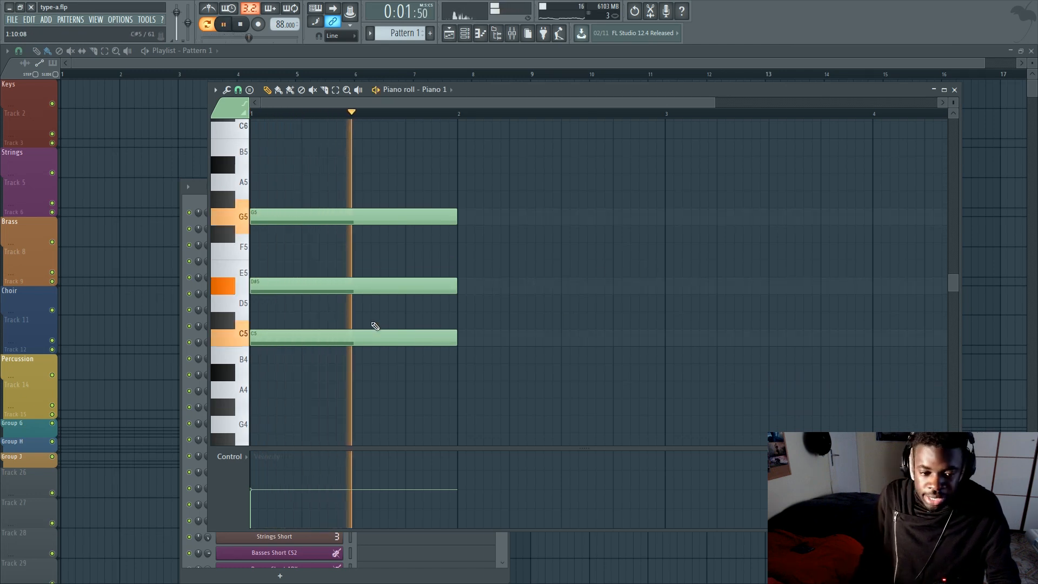
key(space)
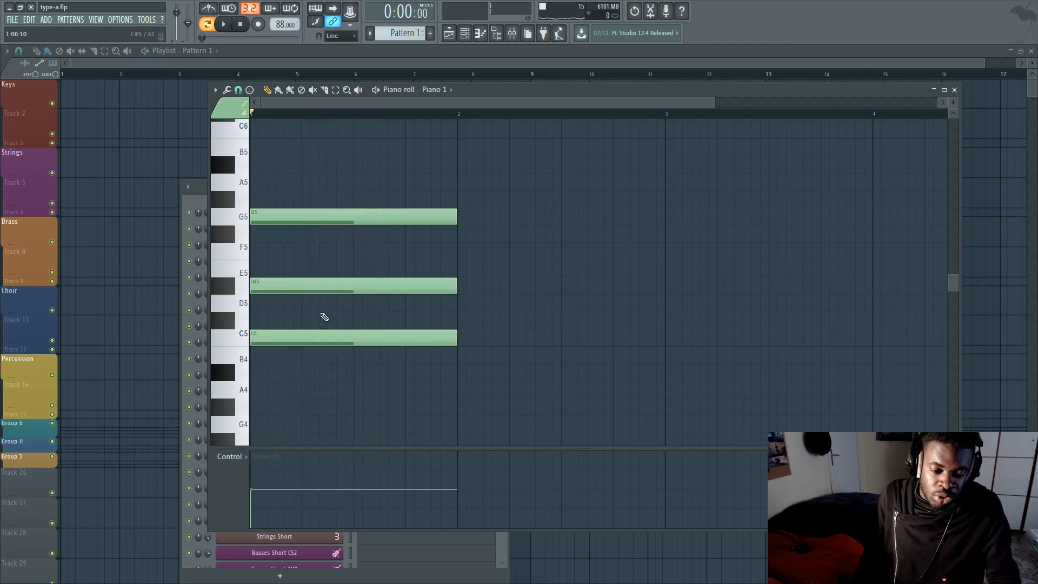
click(245, 339)
click(232, 287)
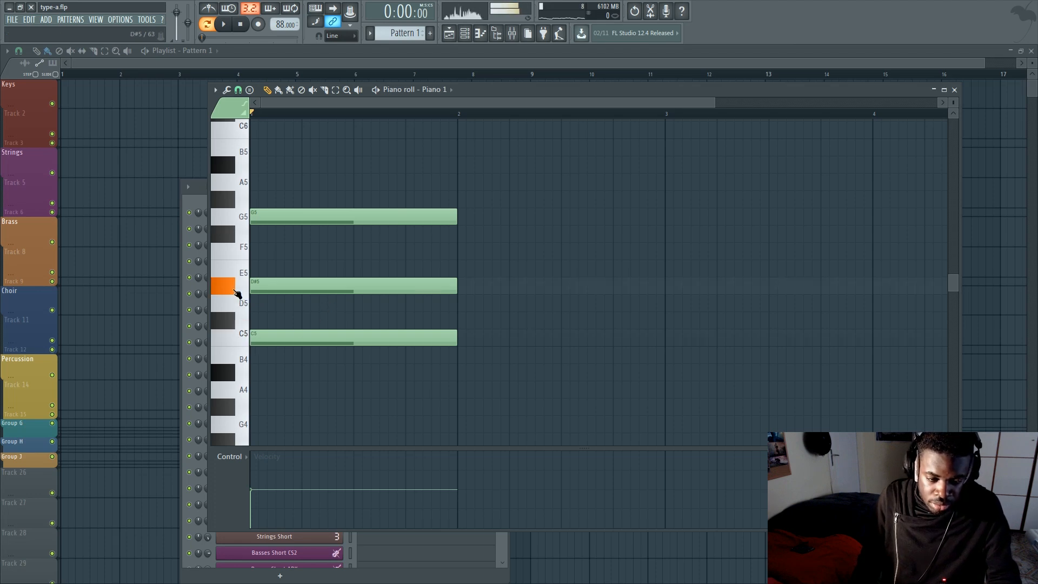
click(238, 292)
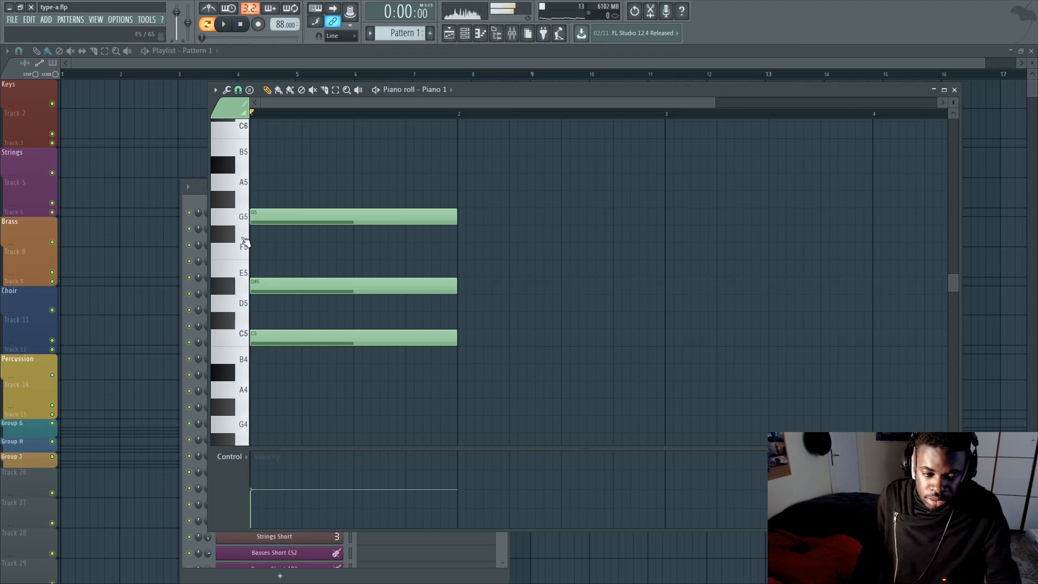
click(246, 224)
key(space)
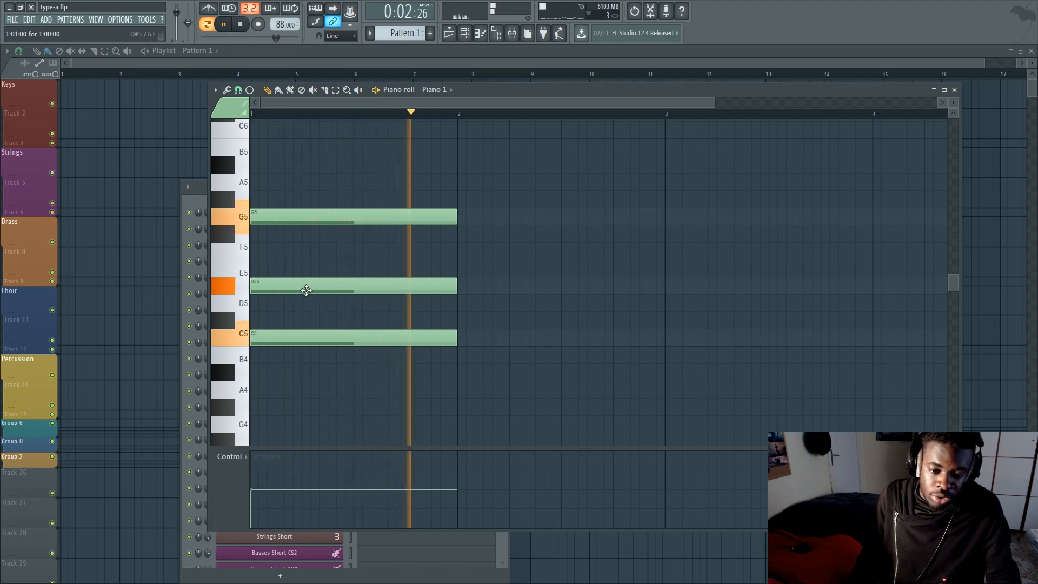
key(space)
Replace the chord's middle note with E5 and its top note with G#5, and play the C5, E5 and G#5 chord
right_click(306, 290)
click(265, 272)
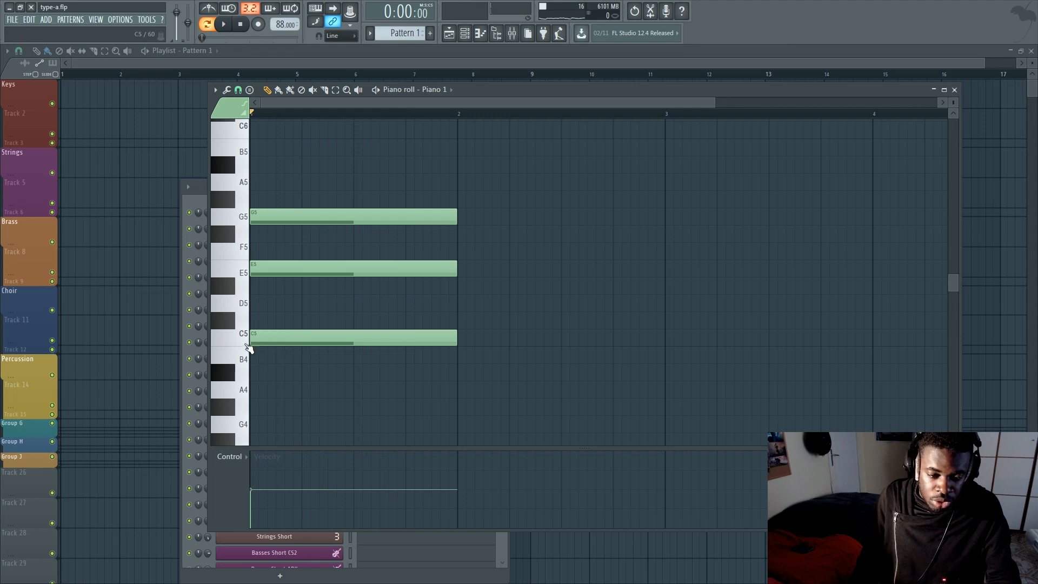
right_click(287, 220)
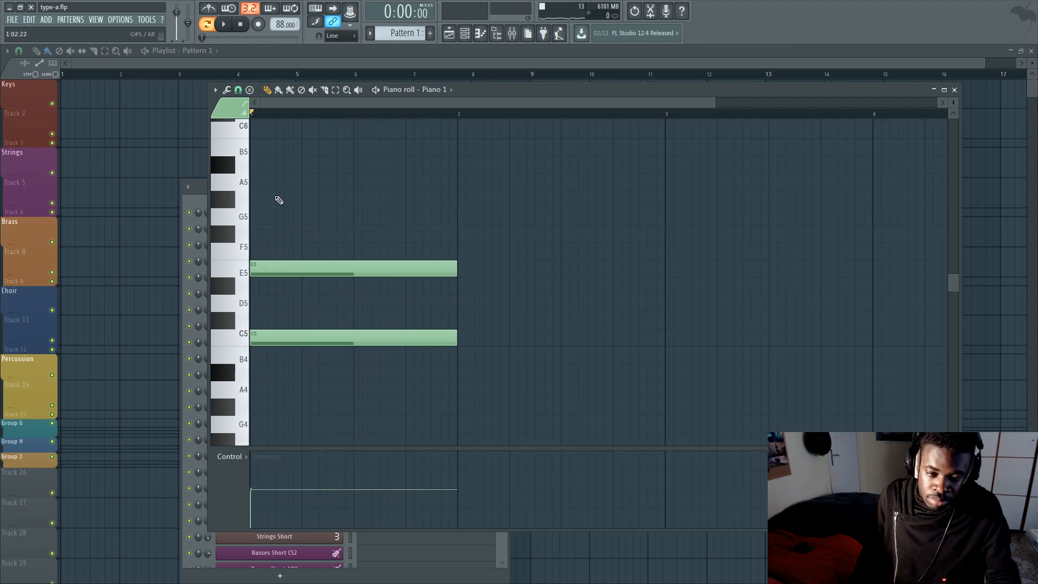
drag(278, 198, 241, 195)
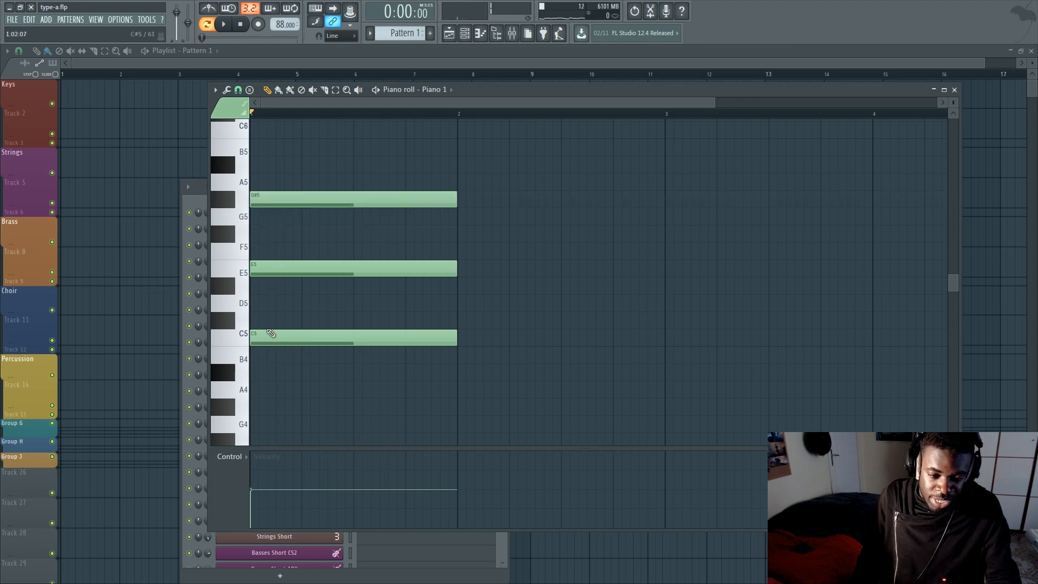
key(space)
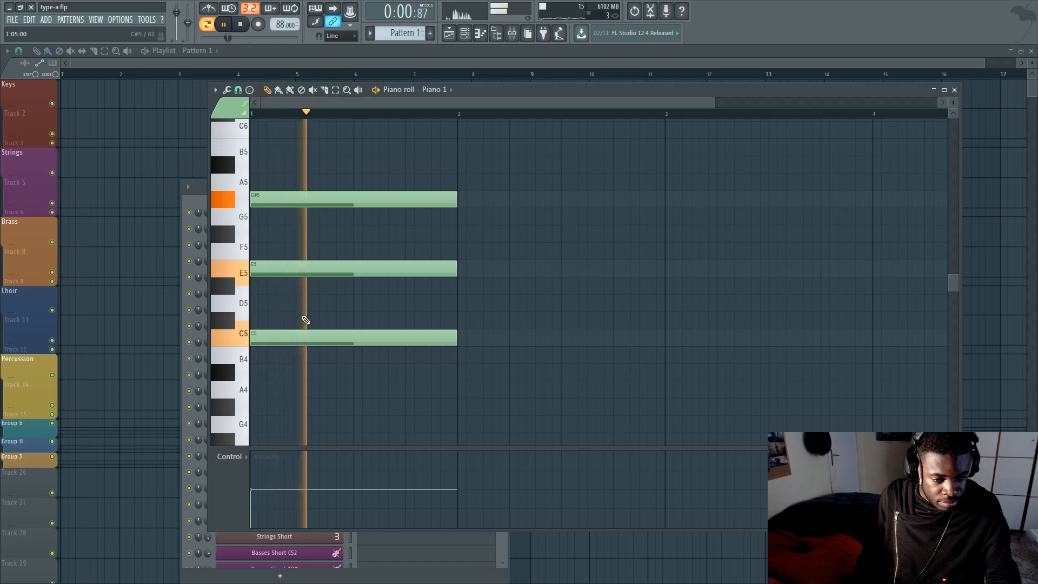
key(space)
Replace the two notes above C5 with D#5 and F#5 and play the resulting chord
right_click(278, 269)
right_click(275, 200)
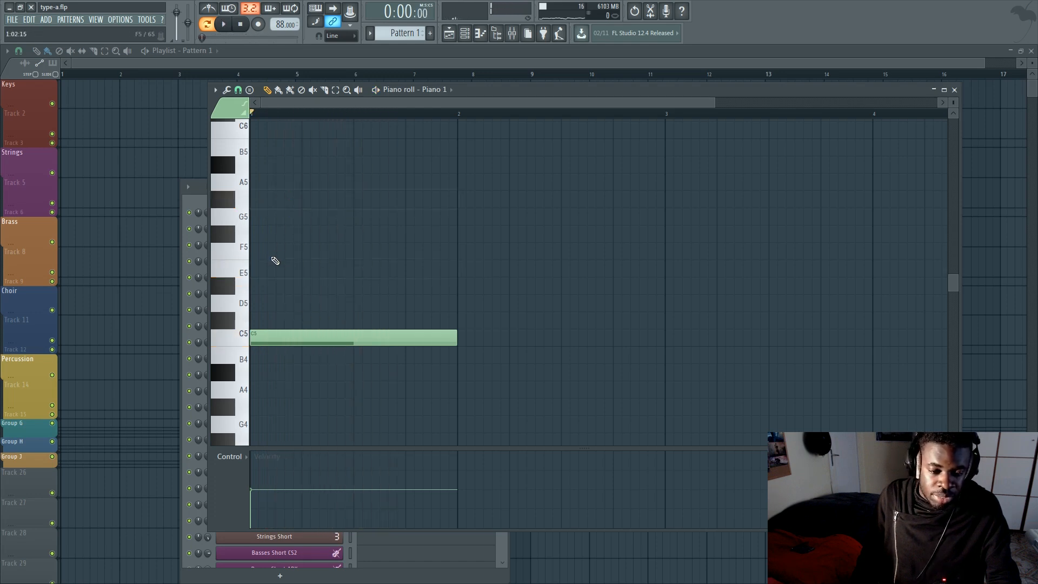
drag(283, 275, 254, 285)
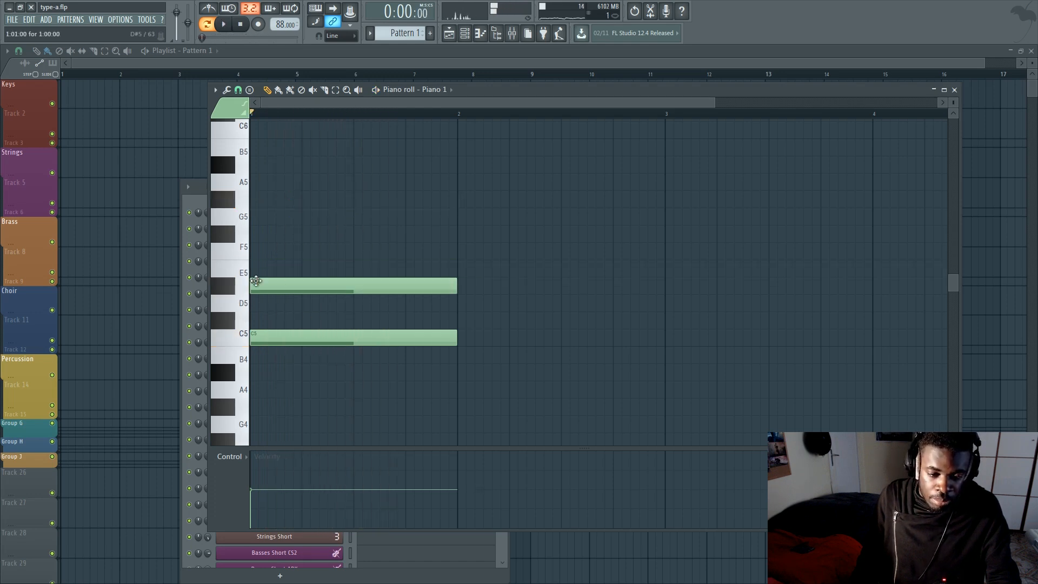
click(265, 234)
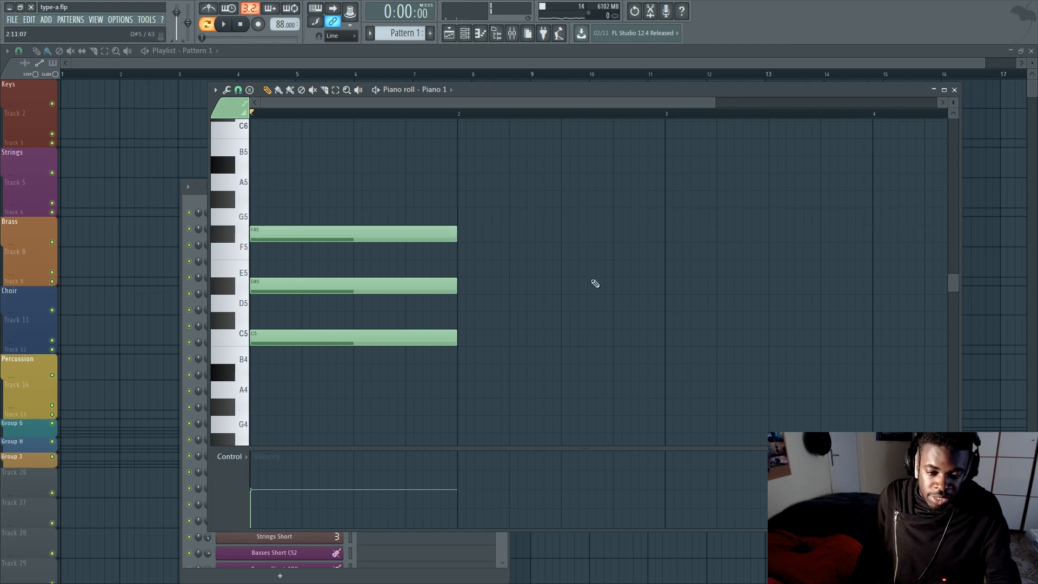
key(space)
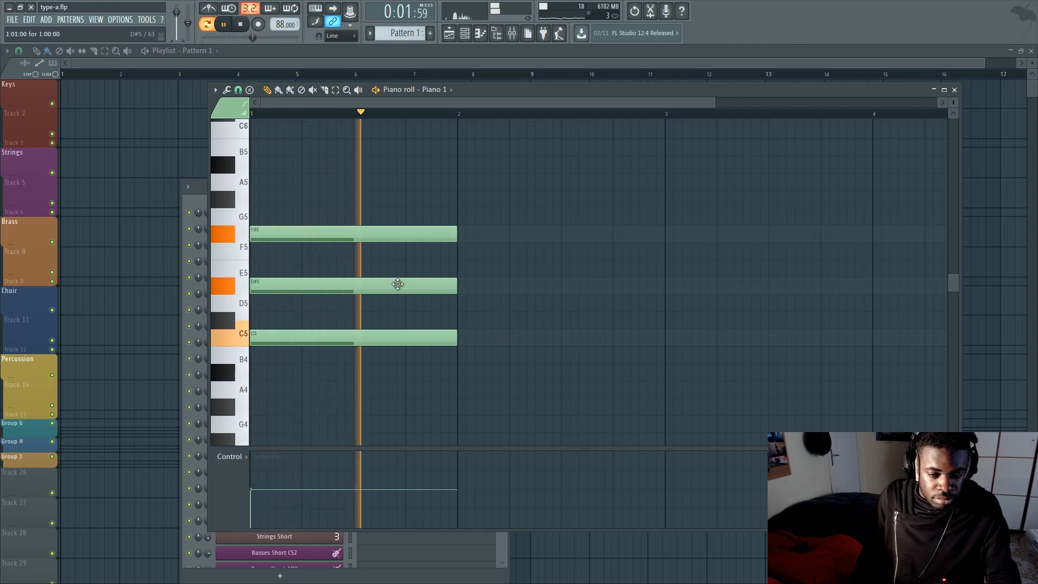
key(space)
Clear the two notes above C5 and add E5 and G5 in their place
key(ctrl+z)
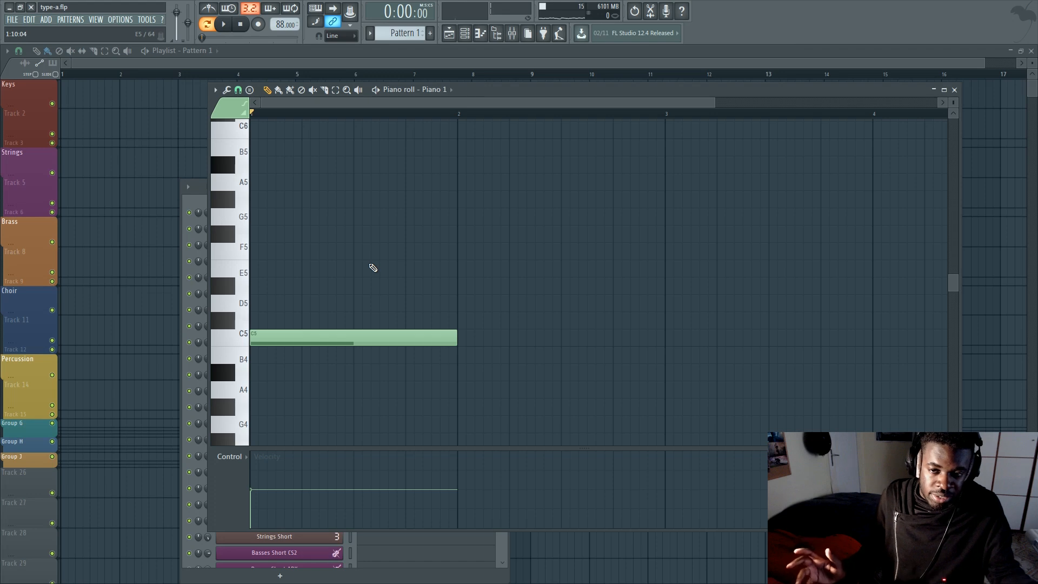
click(264, 271)
click(265, 217)
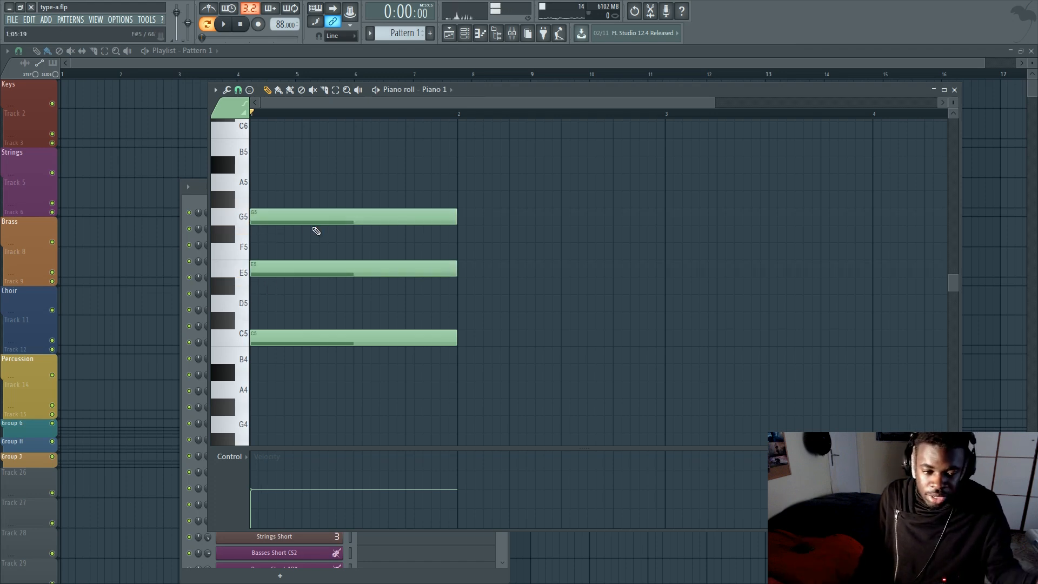
Add B5 above the triad and play the four-note chord, and play it again with B5 lowered to A#5
scroll(315, 233, up, 2)
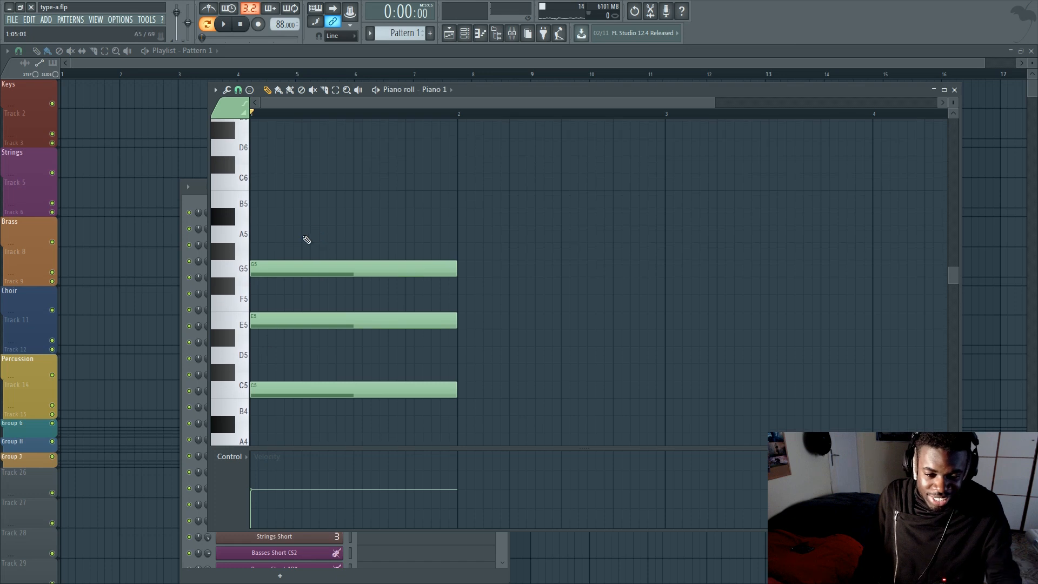
scroll(302, 254, down, 4)
scroll(286, 206, up, 1)
scroll(270, 208, up, 3)
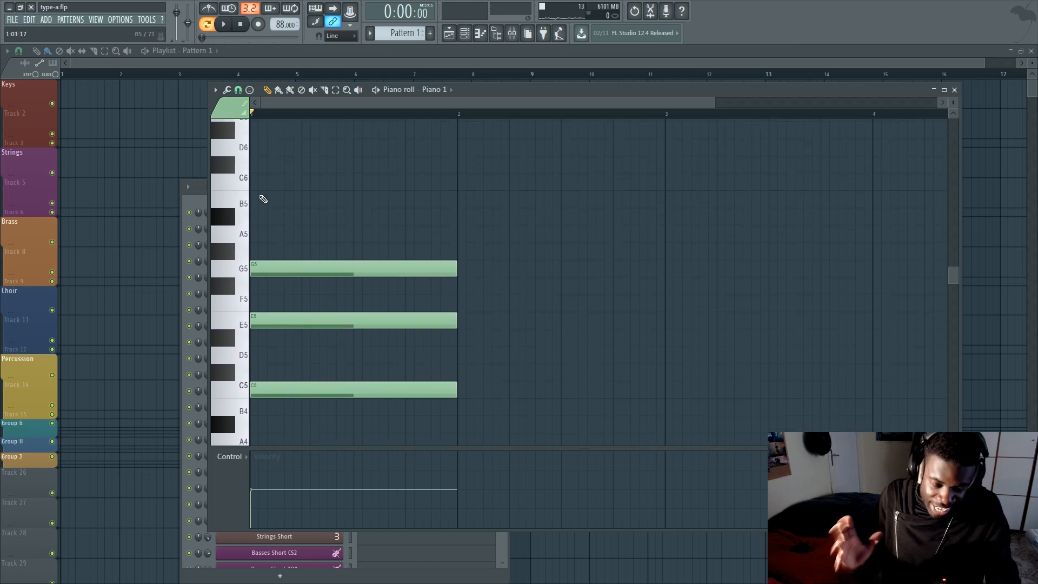
click(263, 203)
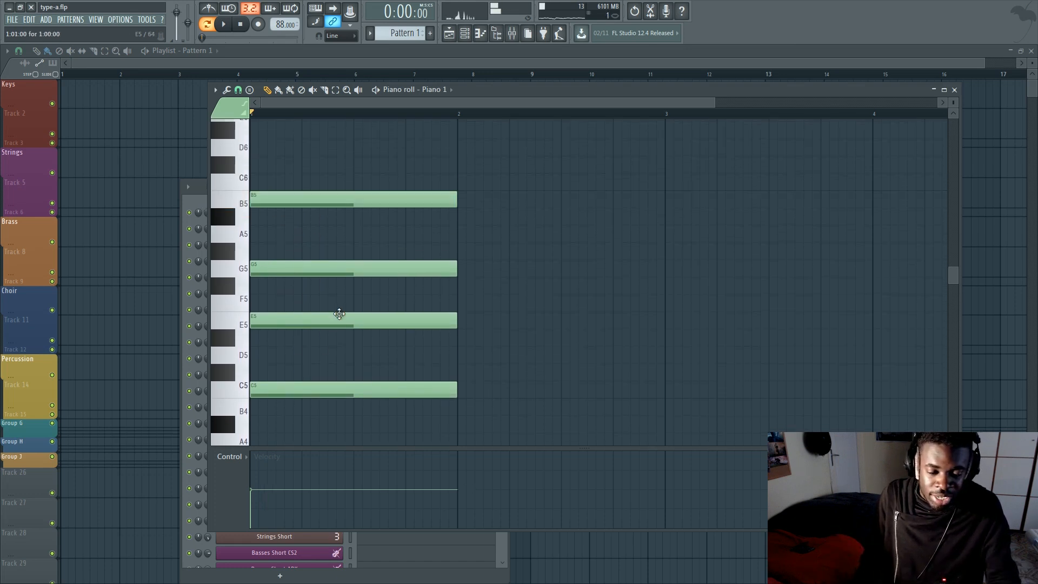
key(space)
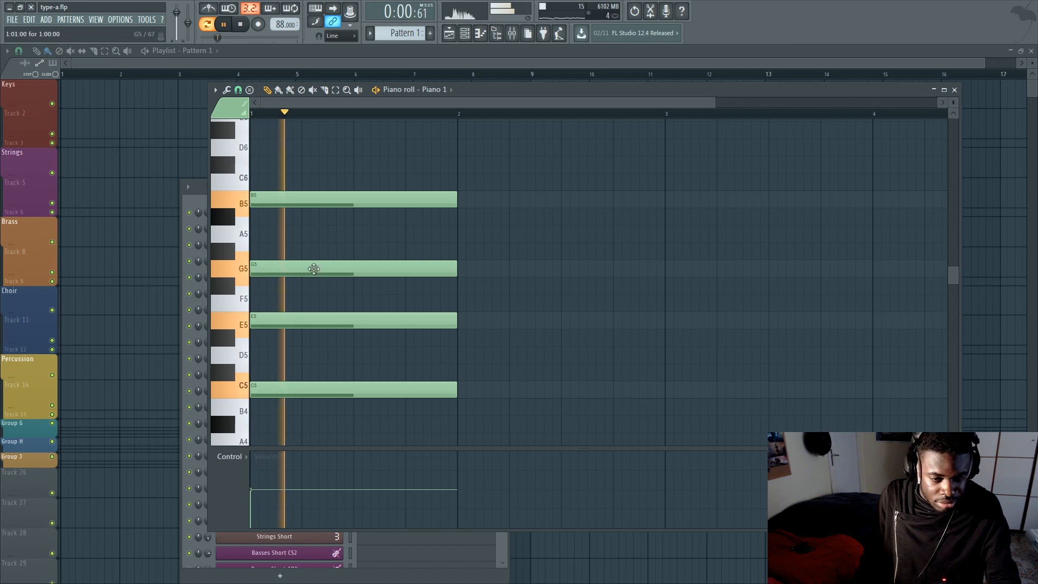
key(space)
drag(317, 203, 302, 218)
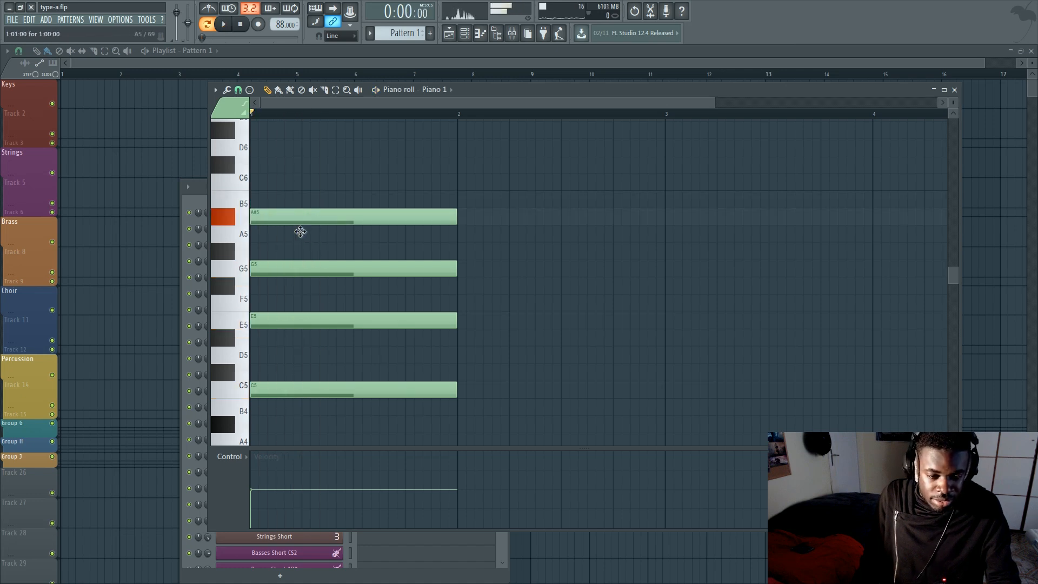
key(space)
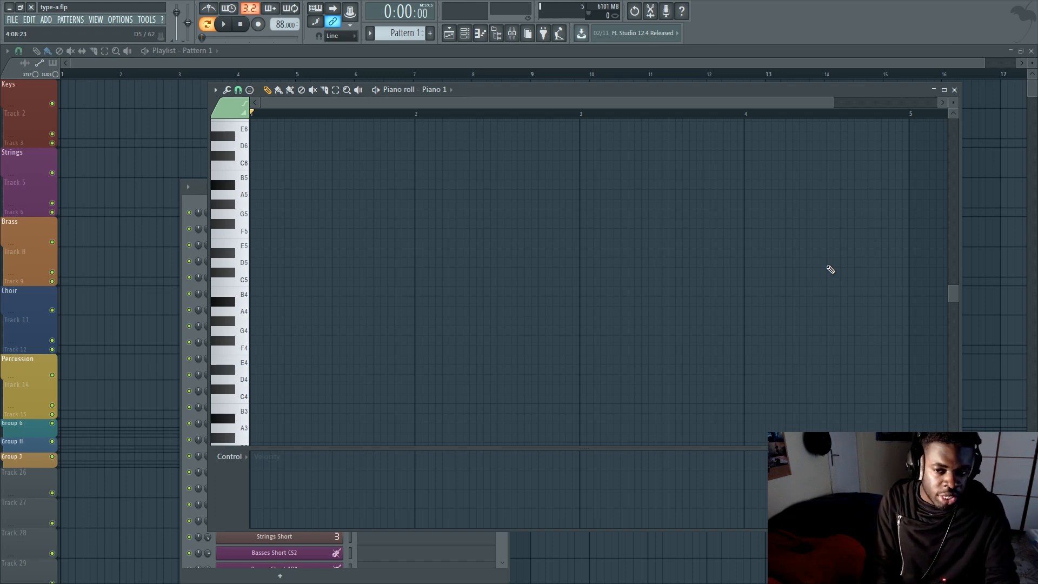
Switch the piano roll to the Piano 2 channel and enlarge its note rows around octave 5
key(Down)
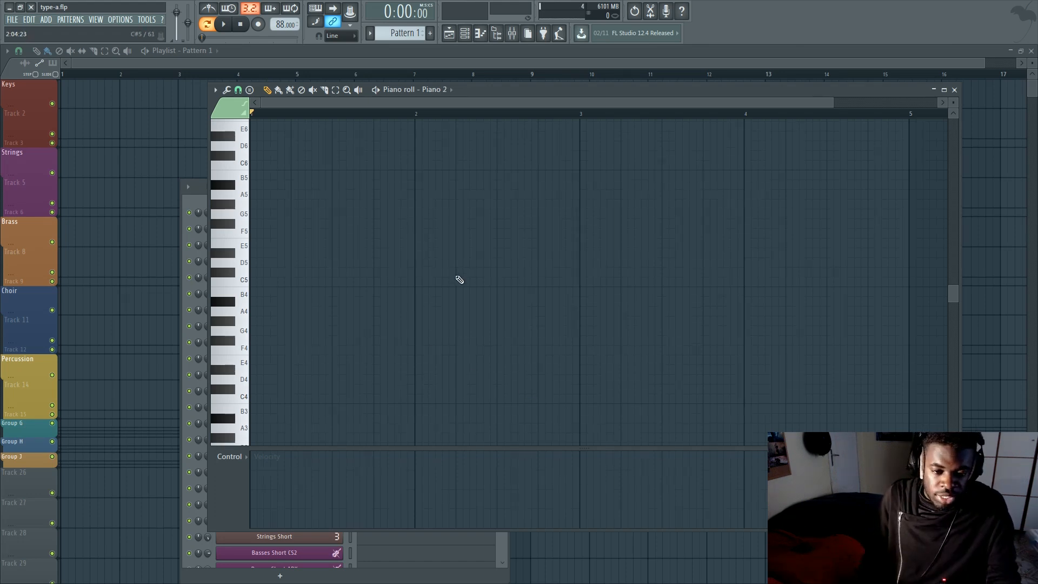
scroll(457, 281, up, 2)
drag(953, 102, 953, 109)
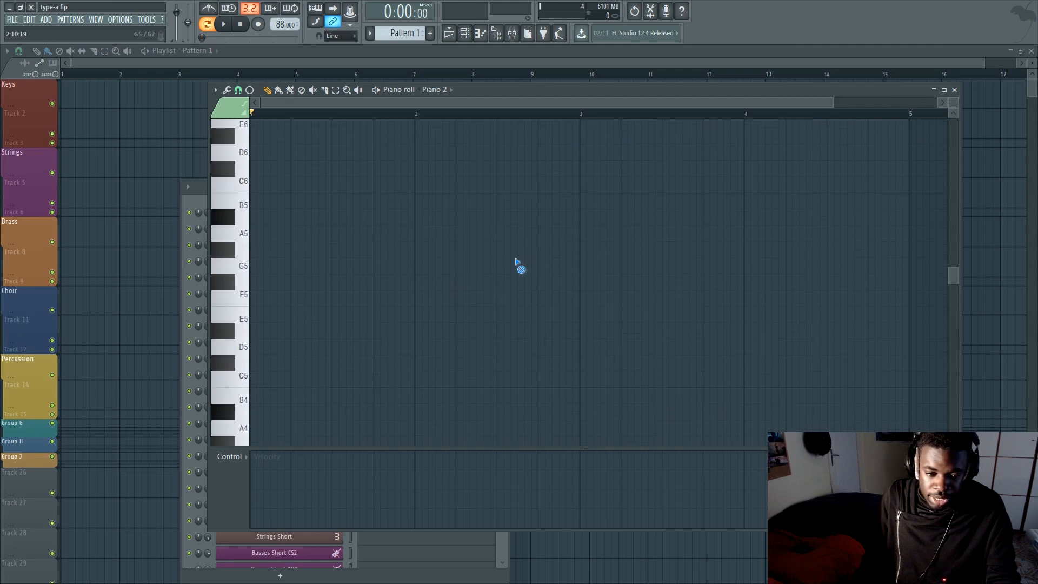
scroll(325, 304, up, 3)
scroll(299, 304, down, 4)
scroll(281, 352, up, 1)
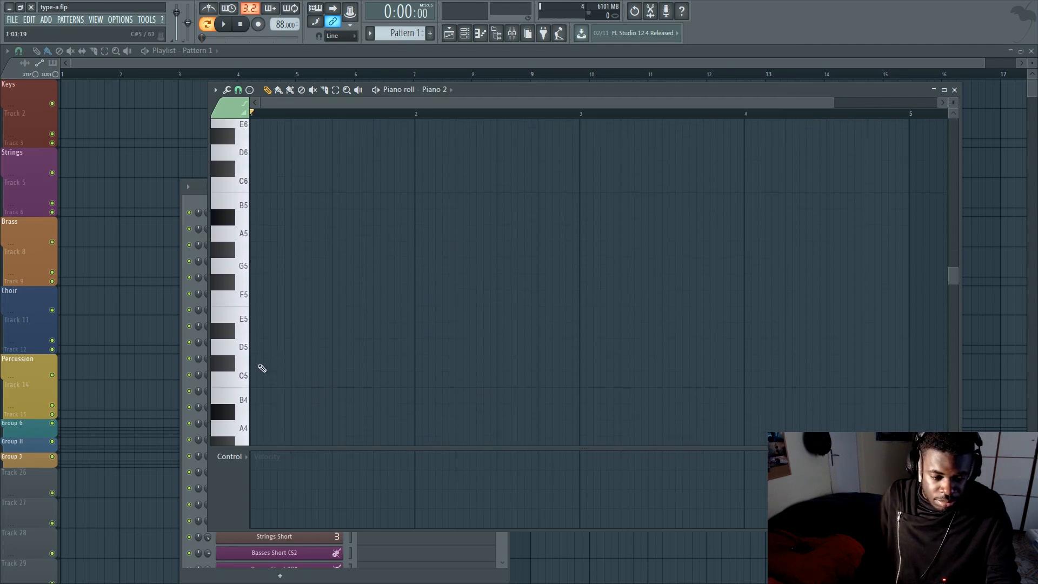
Stack one-bar notes at the start of bar 1 on C#5, D#5, E5, F#5, G#5, A5, B5 and C#6
click(263, 368)
click(265, 331)
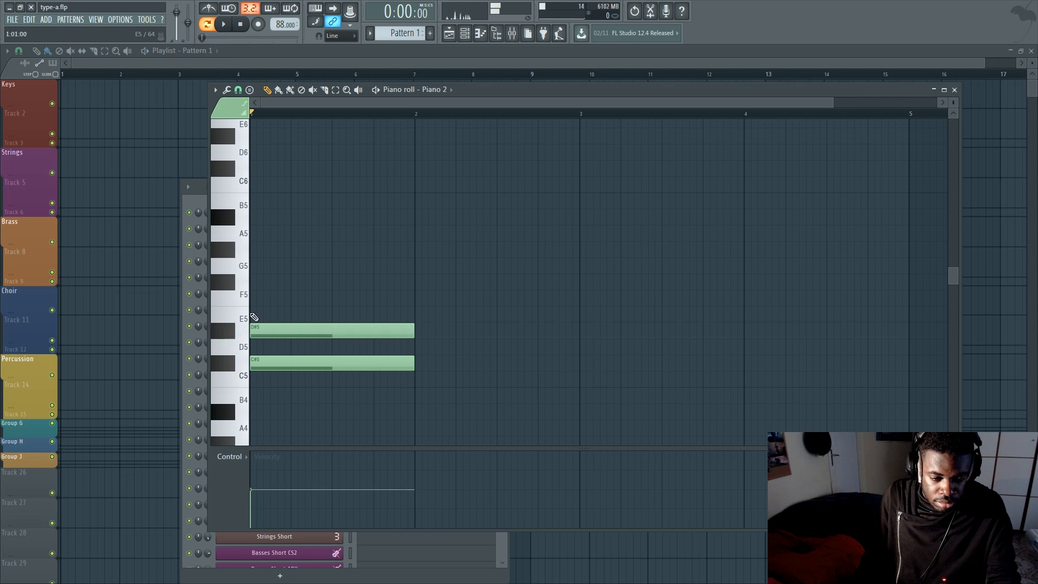
click(254, 315)
drag(263, 281, 248, 253)
click(260, 253)
click(261, 234)
click(252, 201)
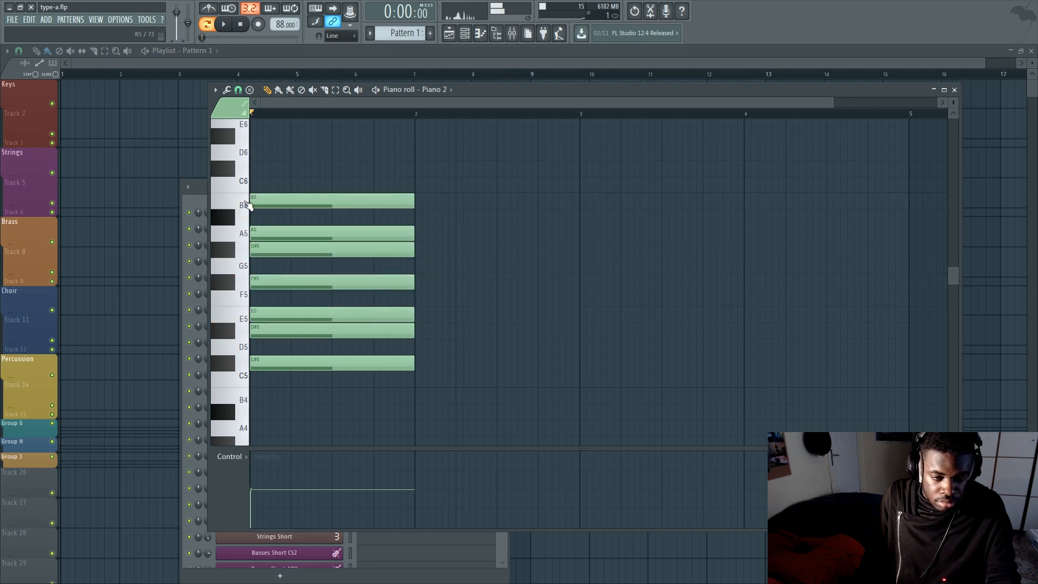
drag(262, 168, 252, 169)
Extend all eight scale notes to four bars, deselect them, and lower their velocity
drag(336, 130, 327, 395)
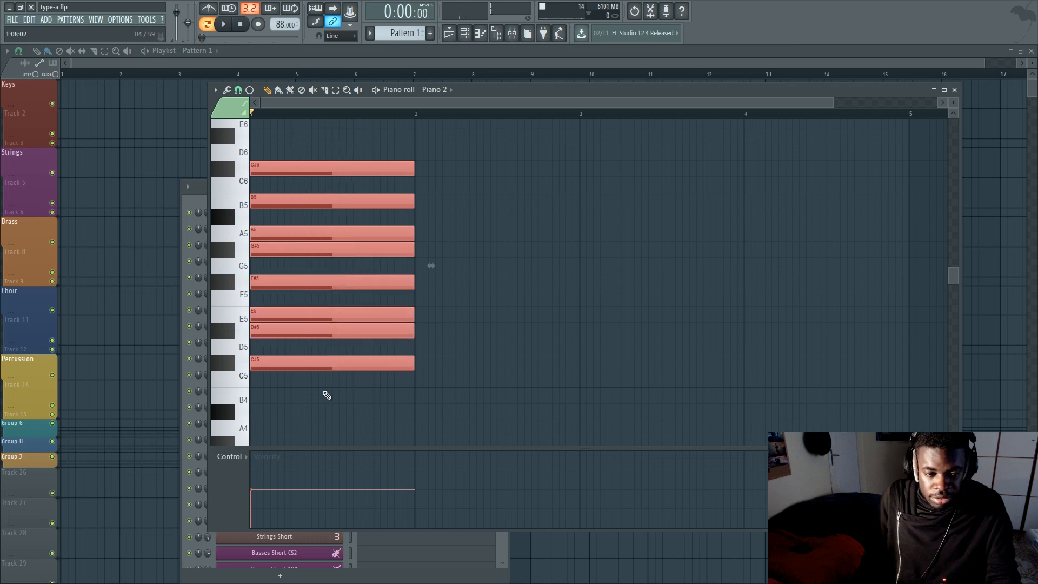
drag(414, 201, 743, 201)
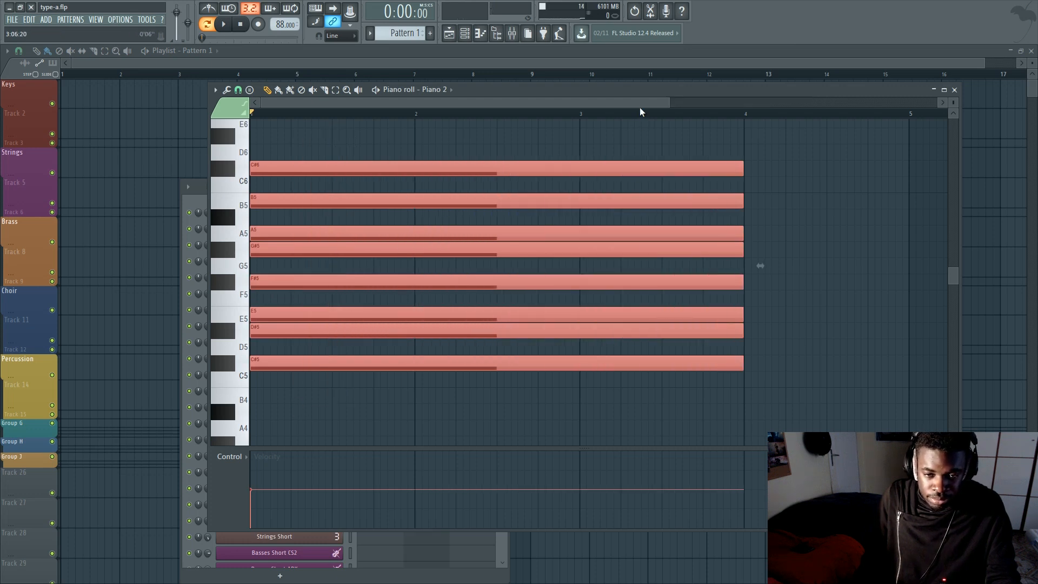
scroll(640, 112, down, 3)
ctrl+click(538, 164)
key(ctrl+a)
drag(469, 170, 549, 172)
ctrl+click(544, 139)
ctrl+click(457, 115)
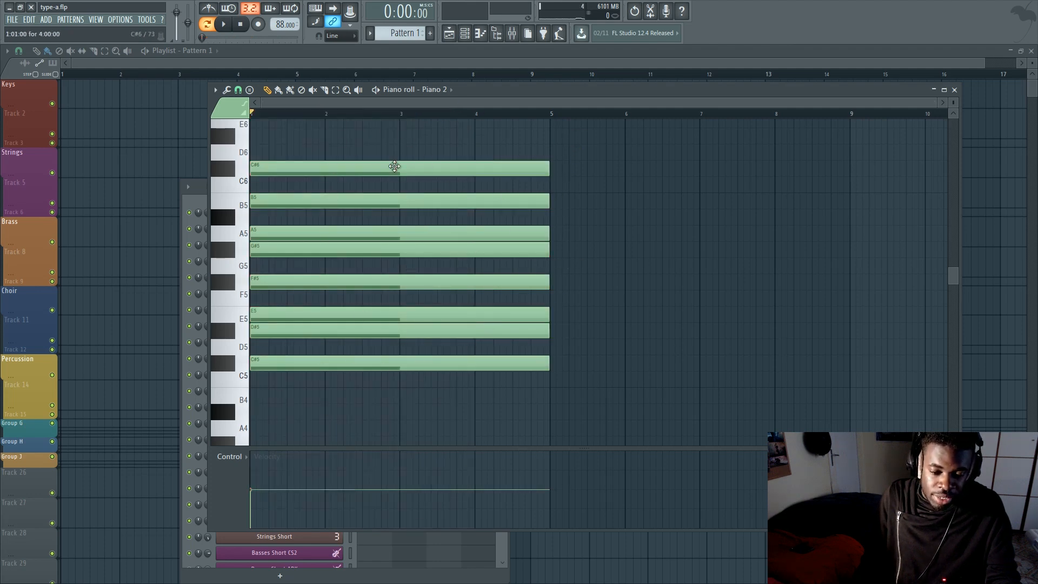
drag(252, 456, 252, 519)
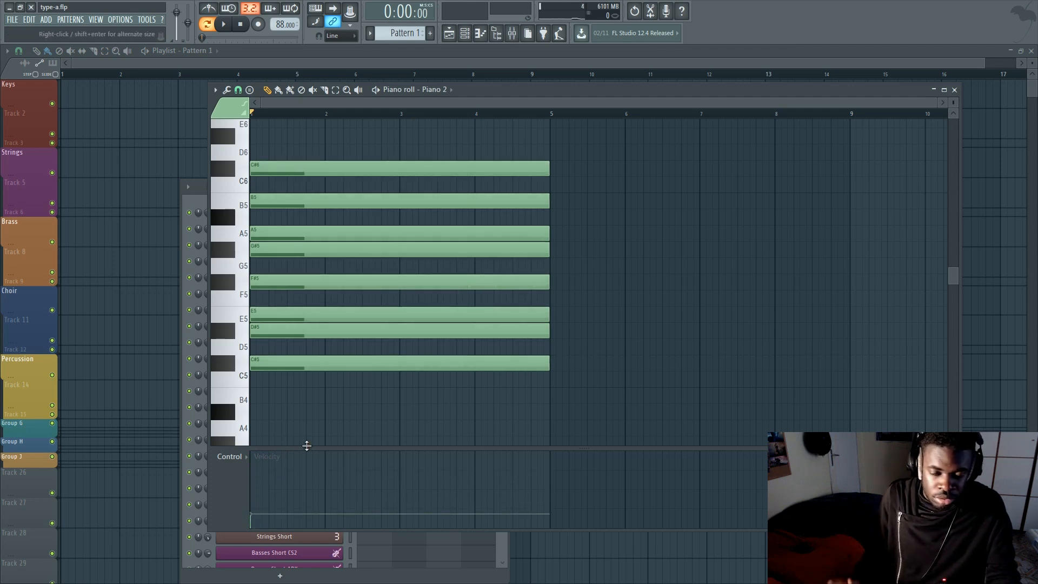
Set the root note of the scale highlighting to C#
click(215, 91)
mouse_move(231, 157)
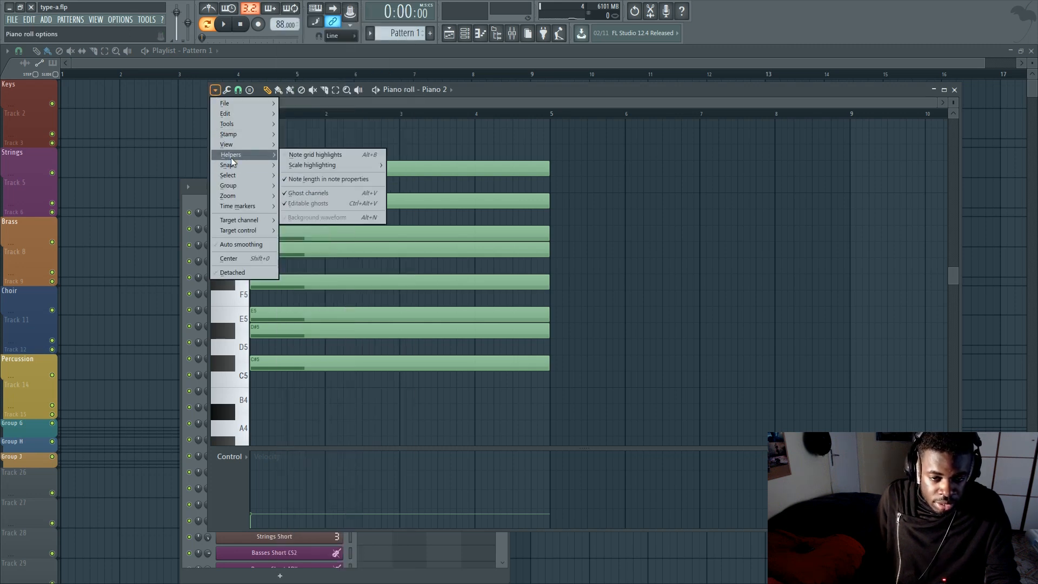
mouse_move(316, 166)
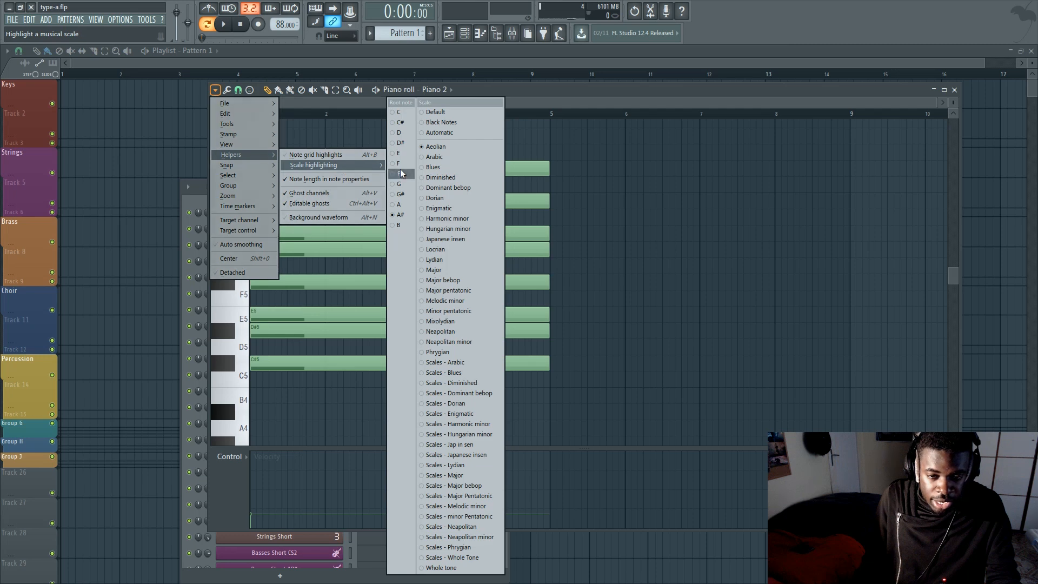
click(401, 124)
Turn on the note grid highlights in the piano roll's helpers
click(215, 91)
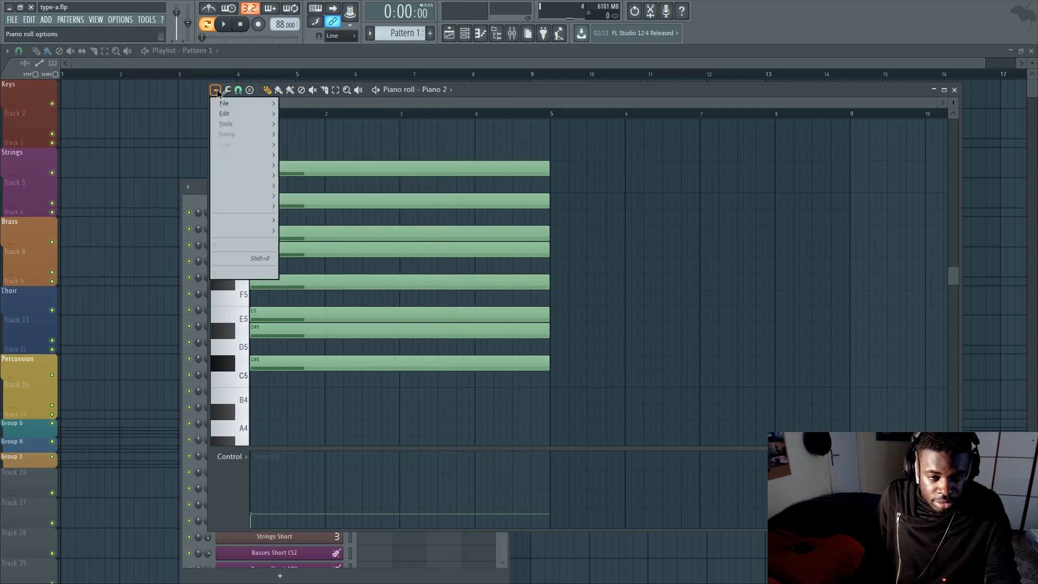
mouse_move(239, 157)
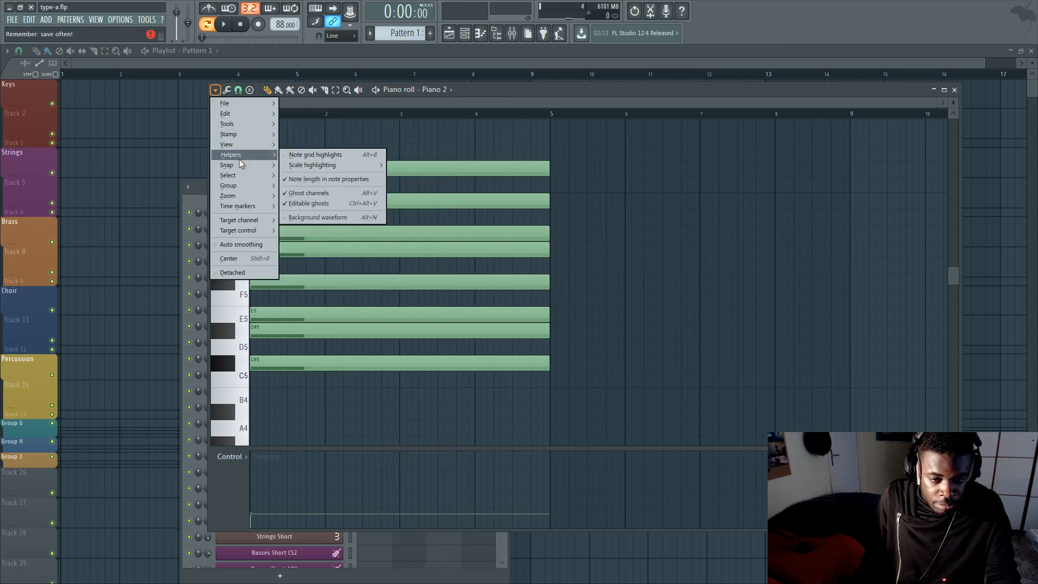
mouse_move(342, 167)
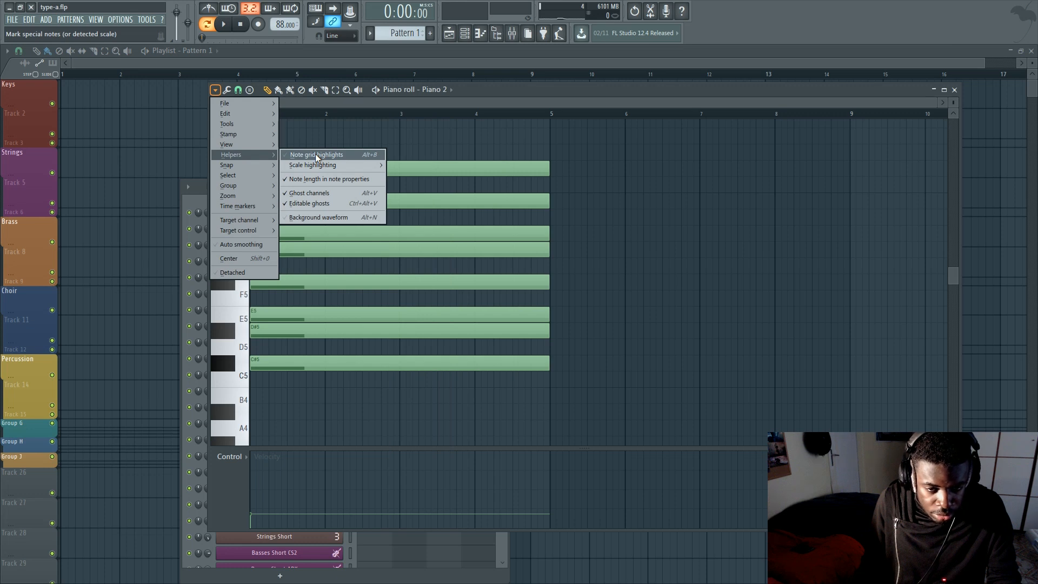
click(318, 157)
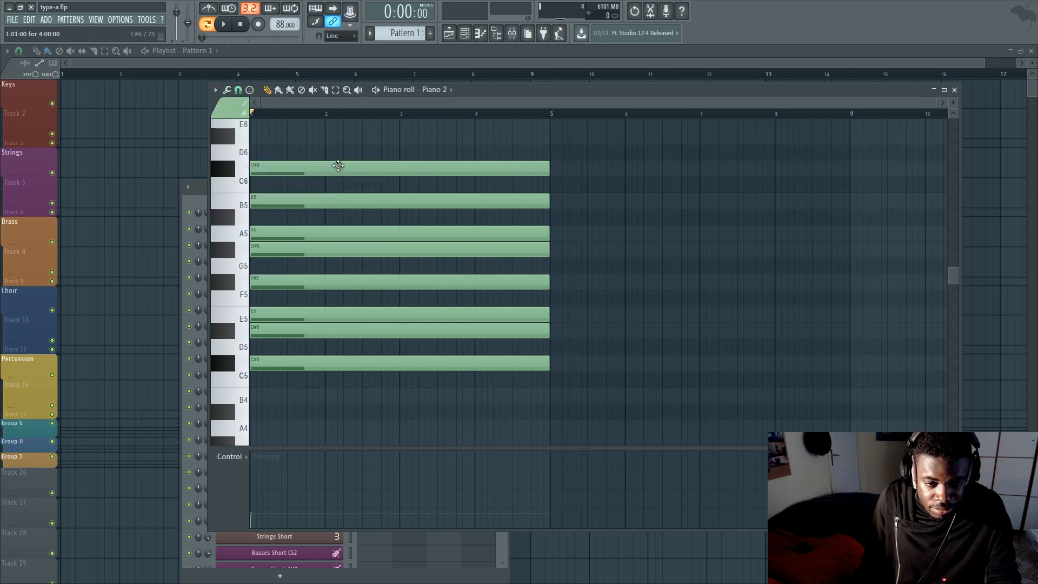
Delete all eight scale notes, undo the deletion to compare them with the highlighted rows, and delete them again
drag(347, 157, 327, 419)
key(Delete)
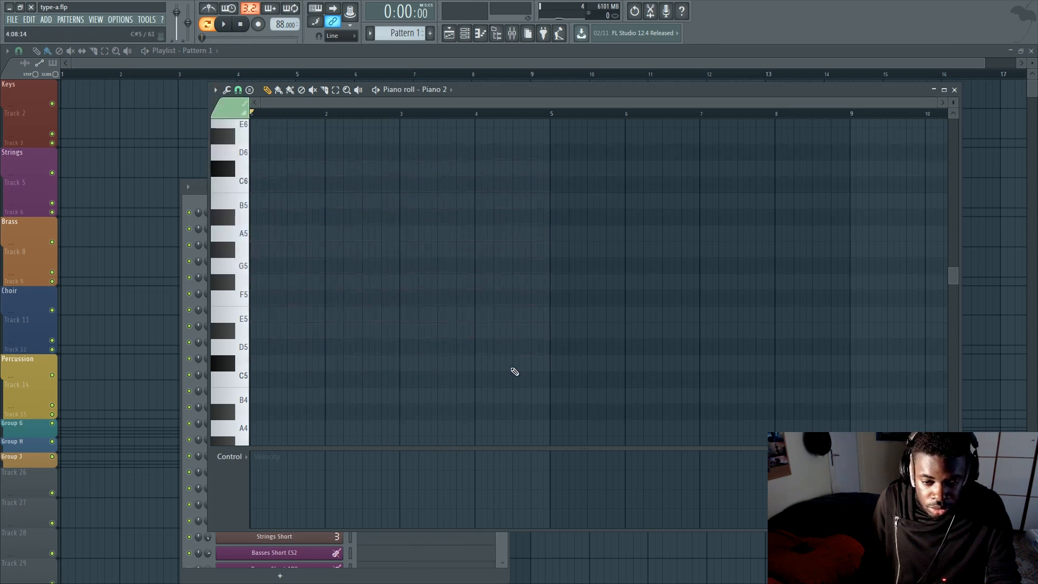
scroll(301, 371, down, 3)
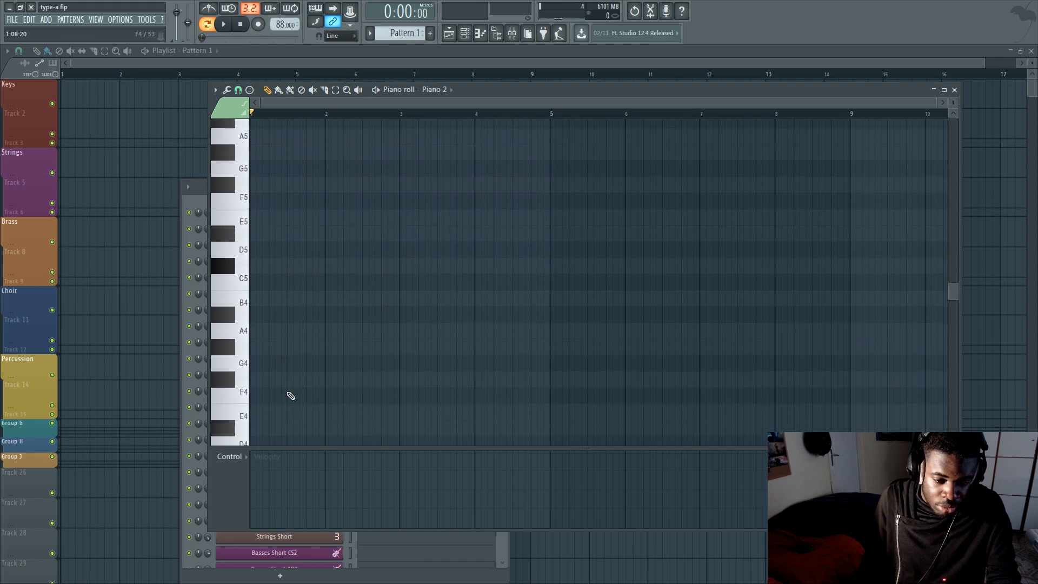
scroll(287, 334, up, 3)
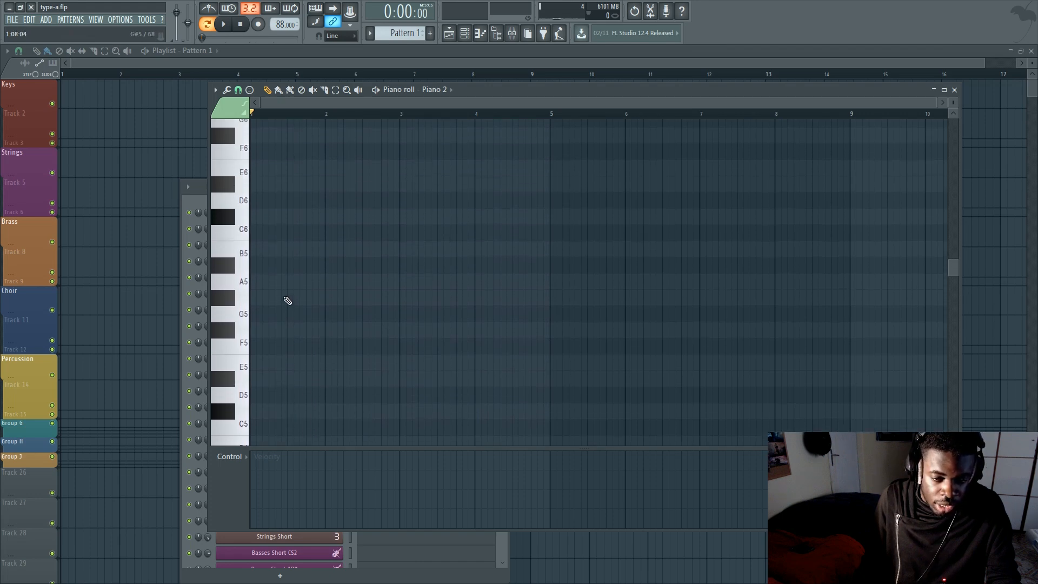
key(ctrl+z)
scroll(298, 338, down, 3)
scroll(298, 341, up, 3)
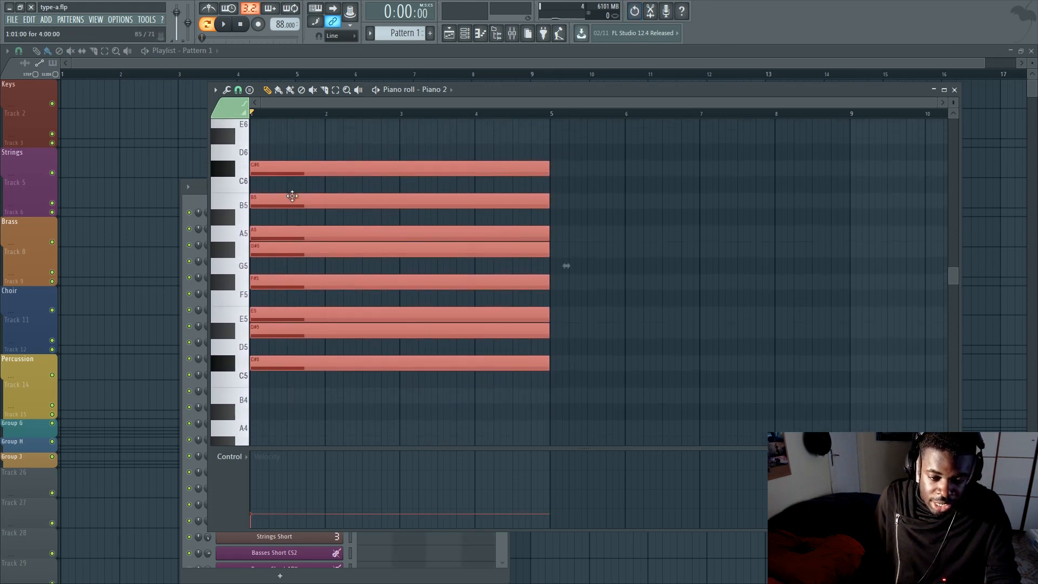
key(Delete)
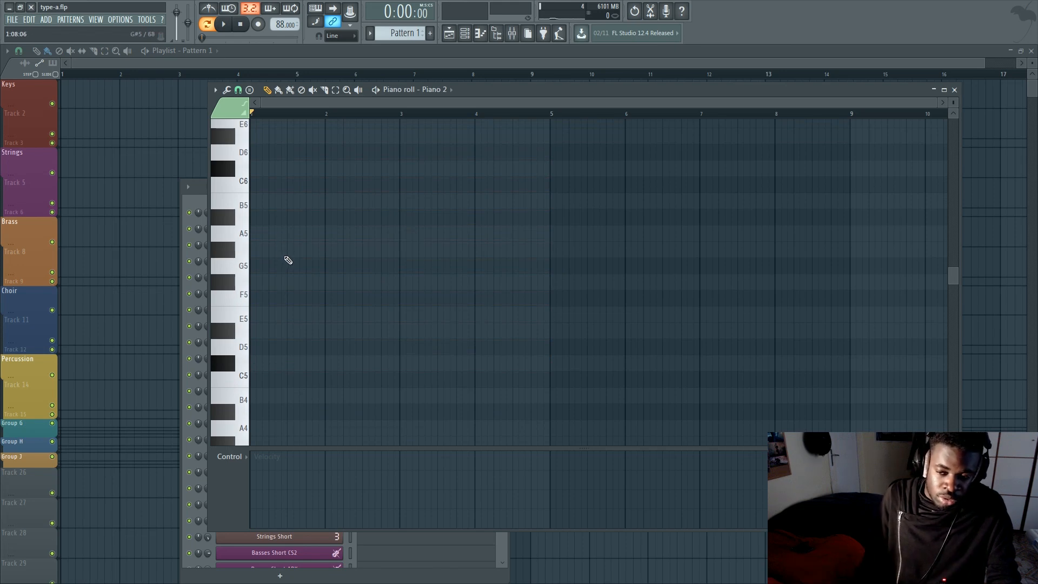
Maximize the piano roll window
double_click(600, 91)
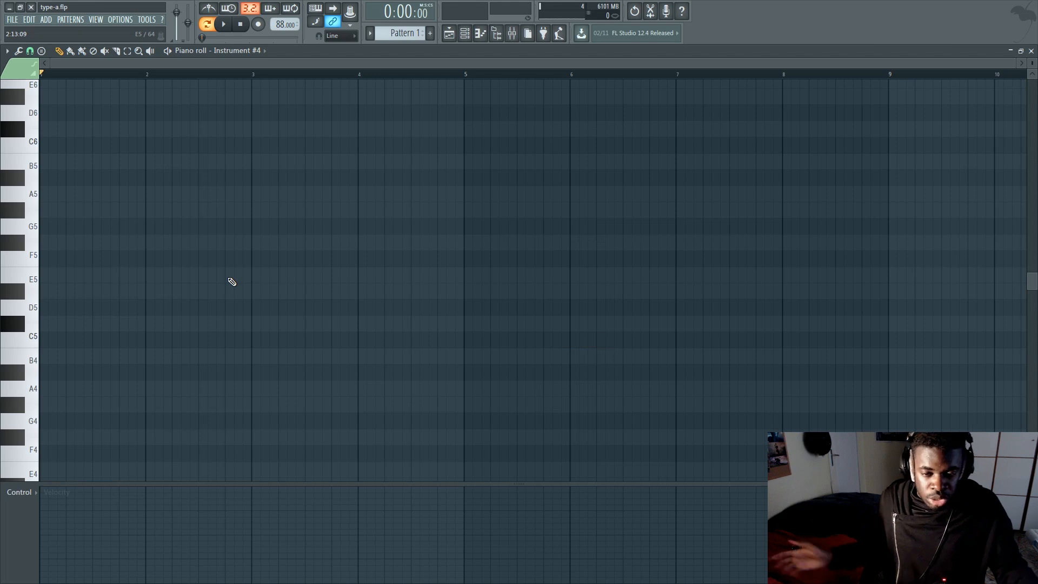
scroll(141, 203, down, 2)
scroll(140, 303, up, 3)
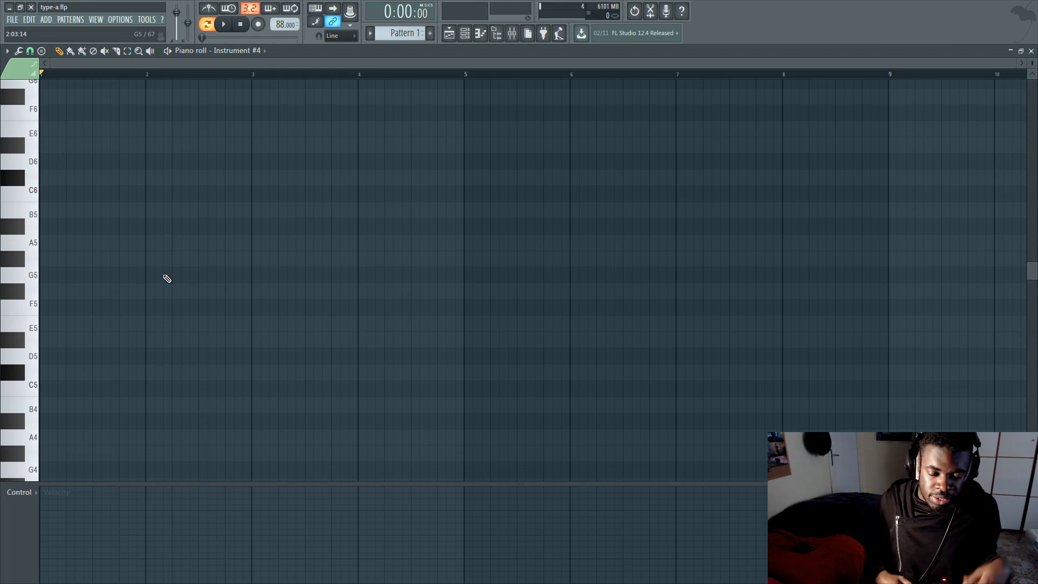
scroll(168, 277, down, 3)
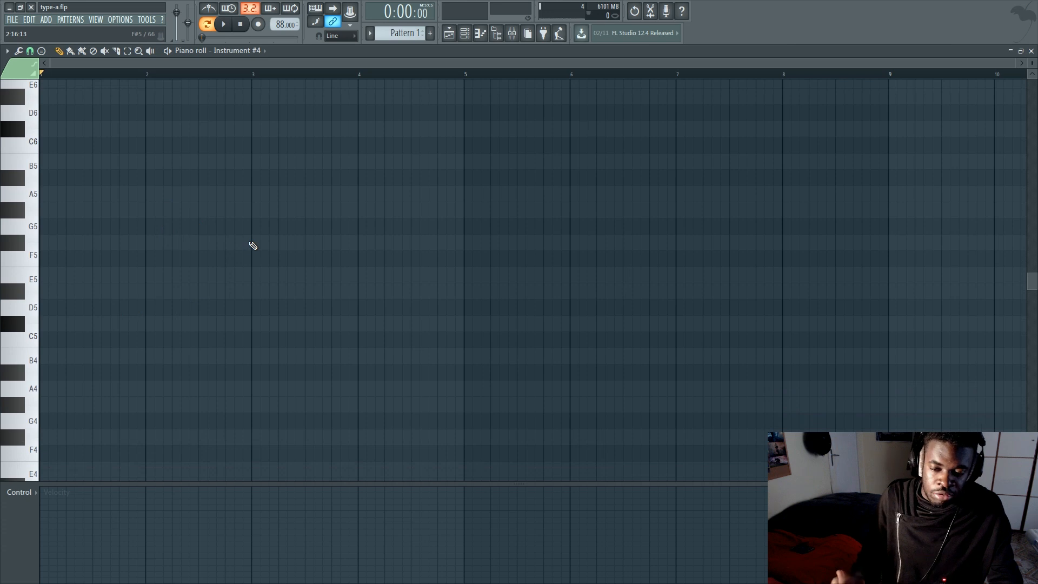
Try a C#5 note on Instrument #4, remove it, and switch the piano roll to the Piano 1 channel
click(79, 329)
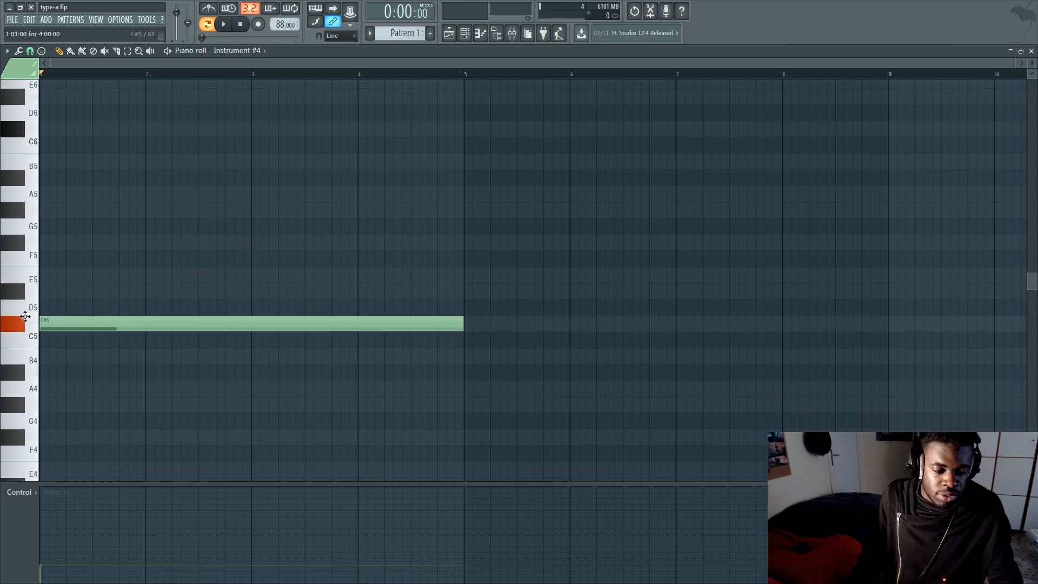
right_click(221, 324)
key(F5)
key(F6)
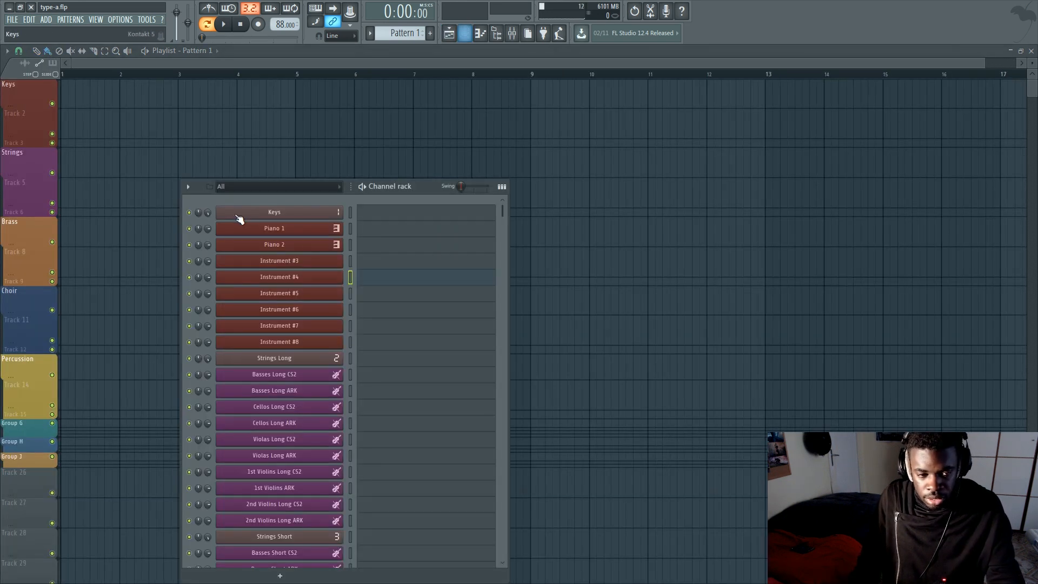
click(374, 231)
Place a four-bar C#5 note at bar 1 on Piano 1, raise its velocity, and remove the note
drag(59, 326, 41, 326)
drag(52, 542, 53, 506)
right_click(120, 324)
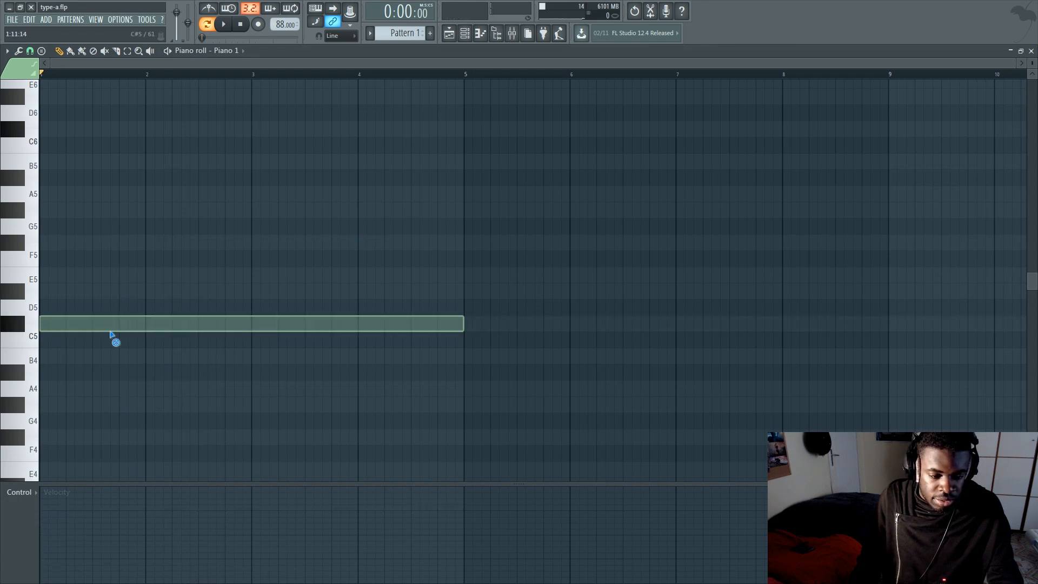
scroll(100, 343, down, 3)
mouse_move(57, 371)
mouse_down()
mouse_move(33, 373)
mouse_move(33, 303)
mouse_up()
scroll(68, 346, up, 2)
click(61, 357)
right_click(71, 274)
right_click(69, 307)
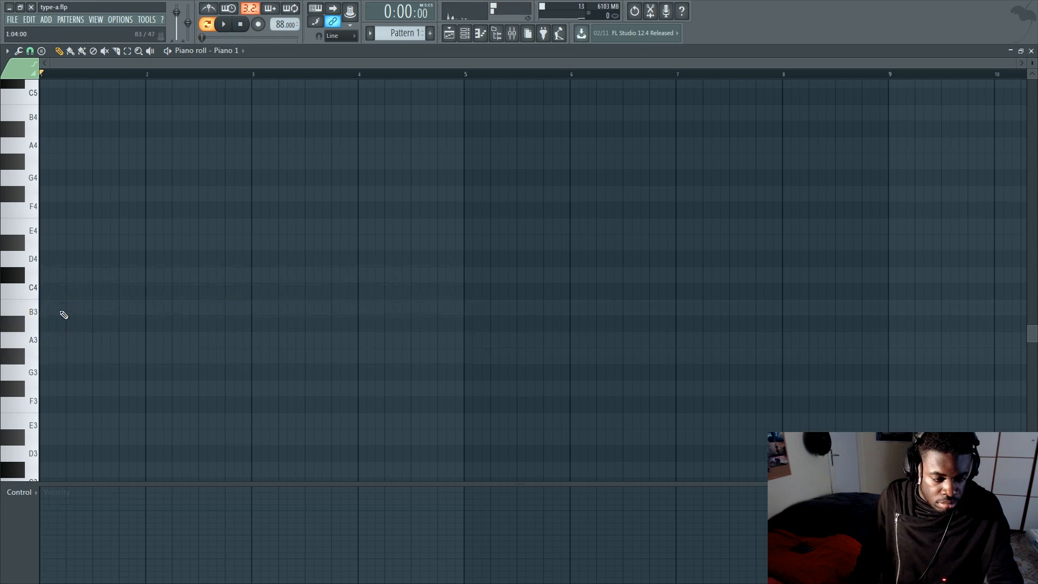
Place a B3 note at the start of bar 1 and cut it to one bar, removing the remainder
click(63, 310)
key(c)
click(162, 308)
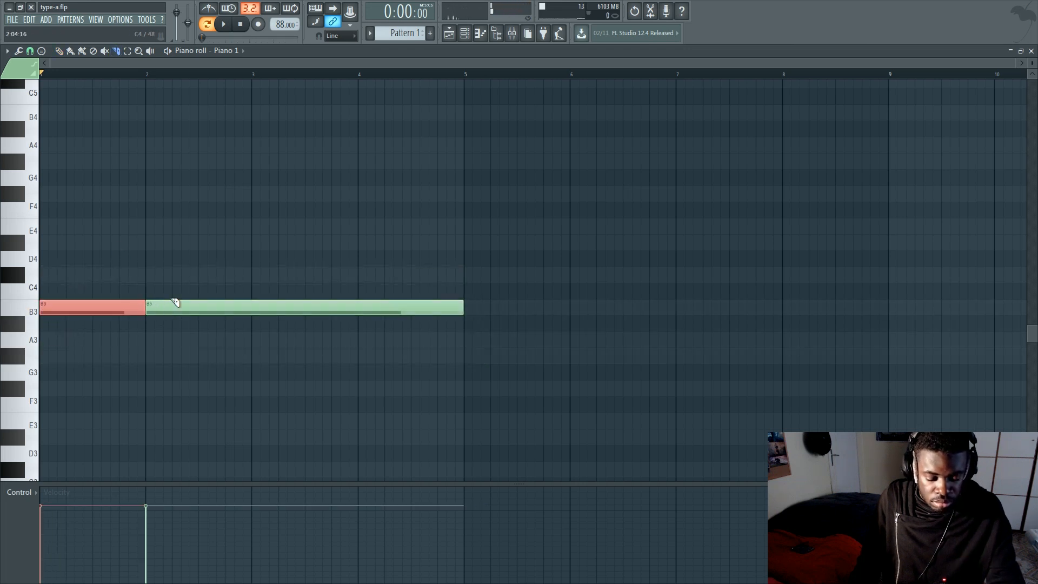
right_click(174, 303)
key(p)
Try one-bar notes on A3 in bar 2 and G3 in bar 3
click(149, 338)
drag(149, 339, 146, 339)
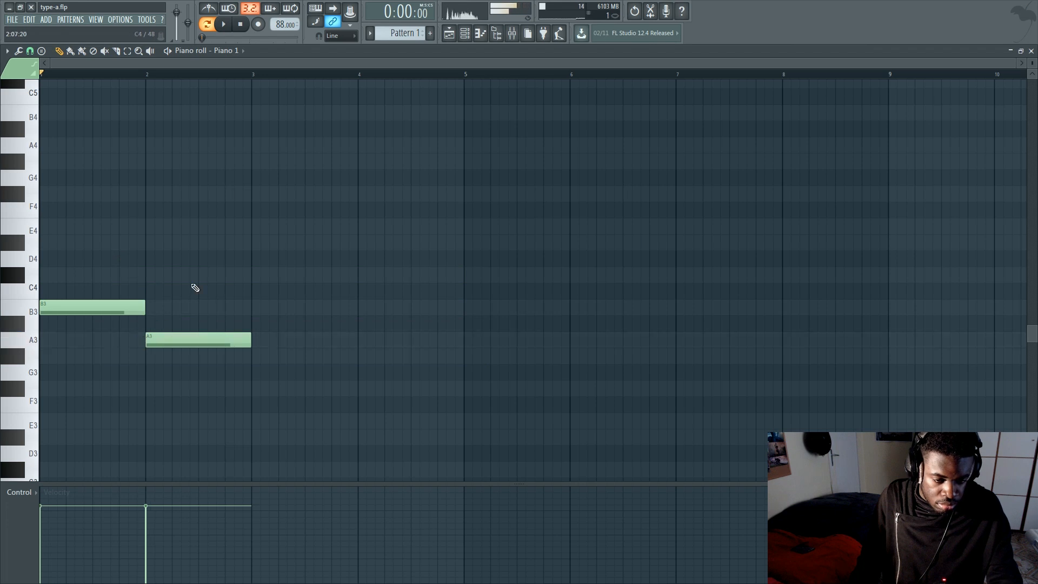
drag(249, 360, 248, 389)
Move the first note to C#4 and replace the following notes with one-bar B3, A3 and F#3 in bars 2 to 4
drag(109, 309, 108, 276)
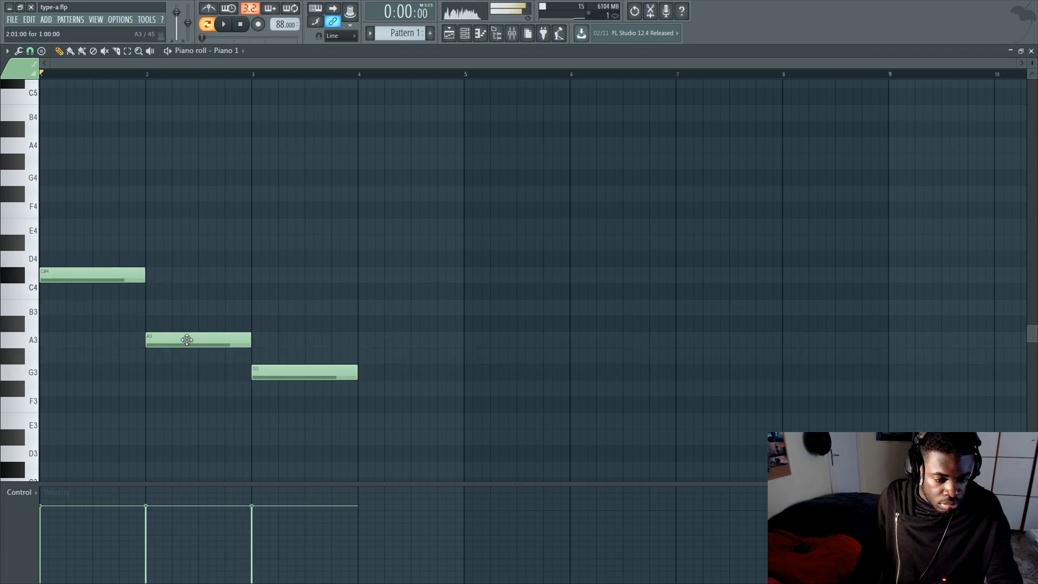
click(154, 306)
right_click(179, 341)
right_click(265, 373)
click(252, 341)
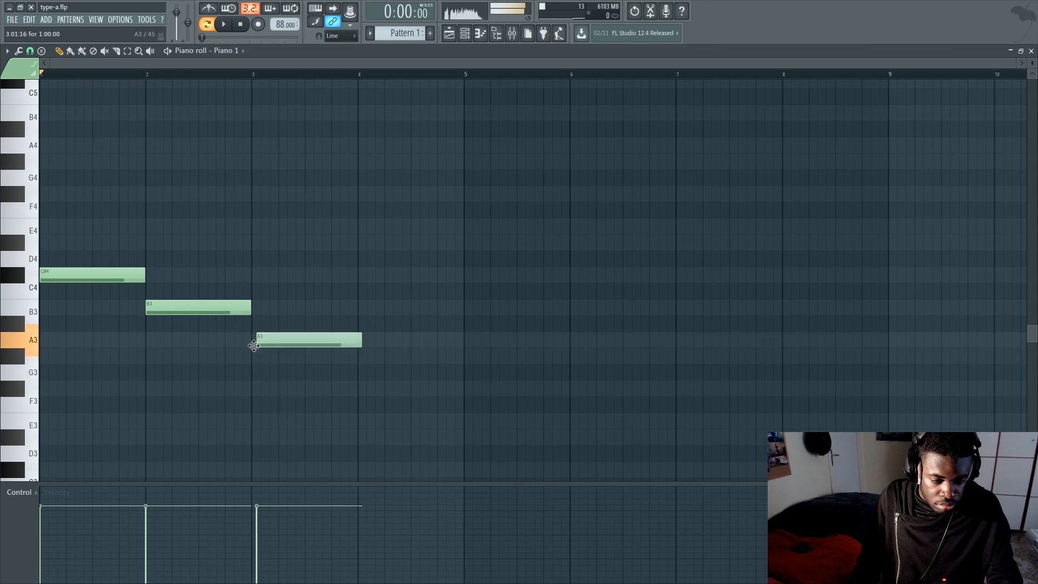
drag(368, 389, 357, 387)
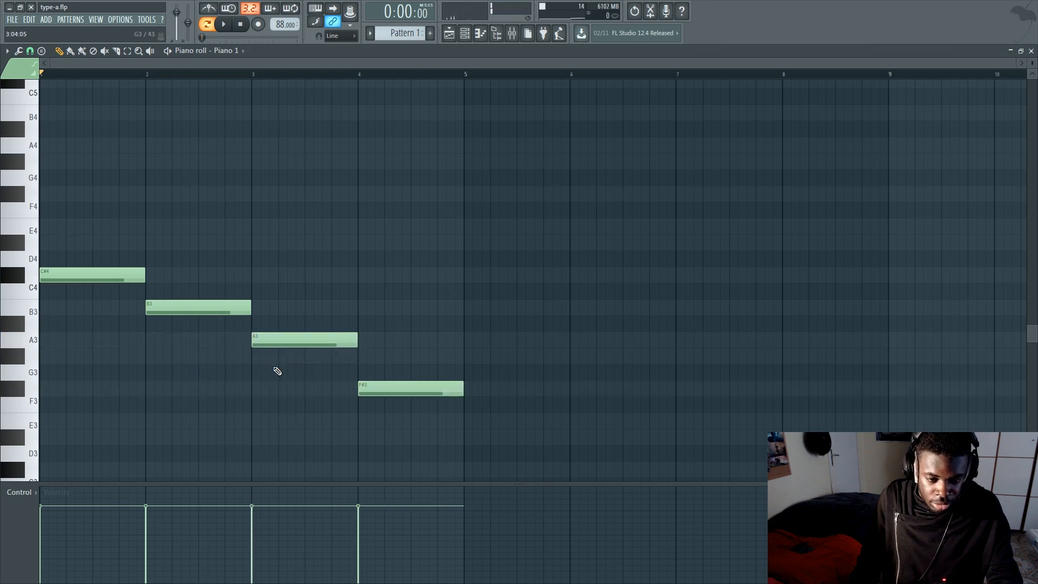
Duplicate the four-note bass line into bars 5 to 8 and deselect the notes
scroll(230, 63, down, 2)
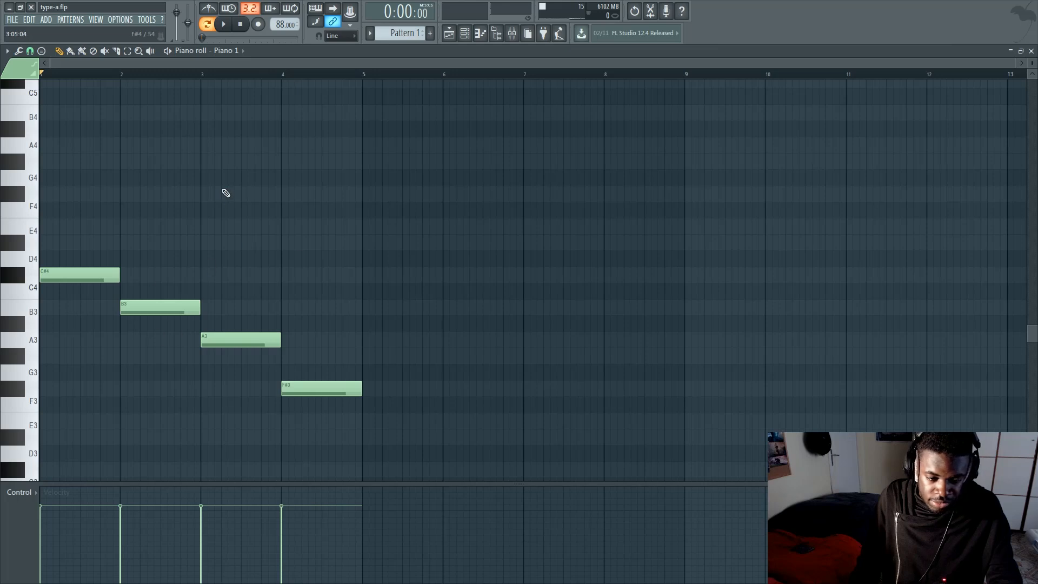
drag(448, 236, 46, 408)
key(ctrl+b)
ctrl+click(407, 164)
click(416, 272)
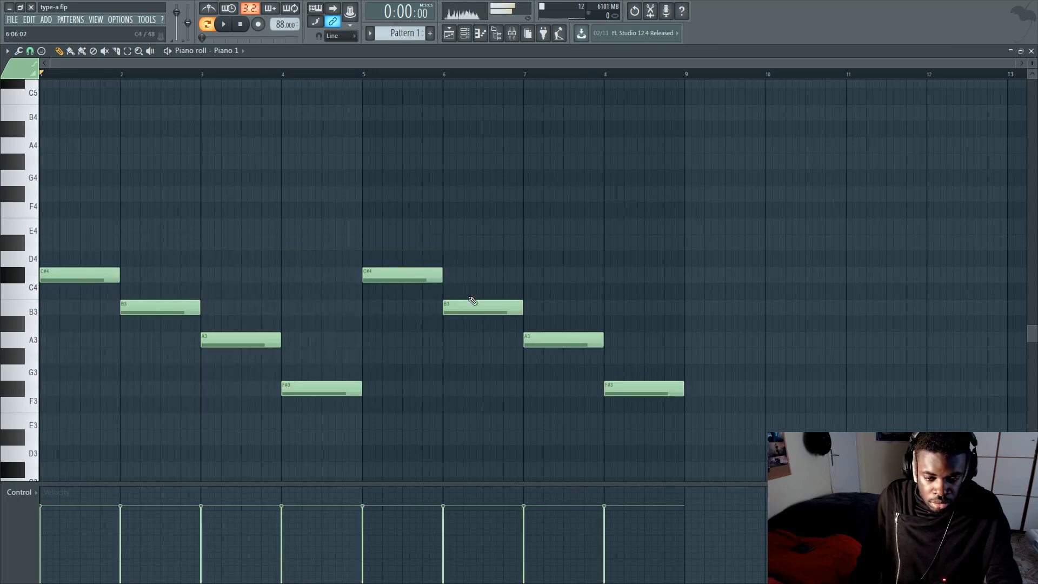
Move the last note, in bar 8, up to B3 and remove the trial D#4 note placed above it
drag(655, 390, 649, 301)
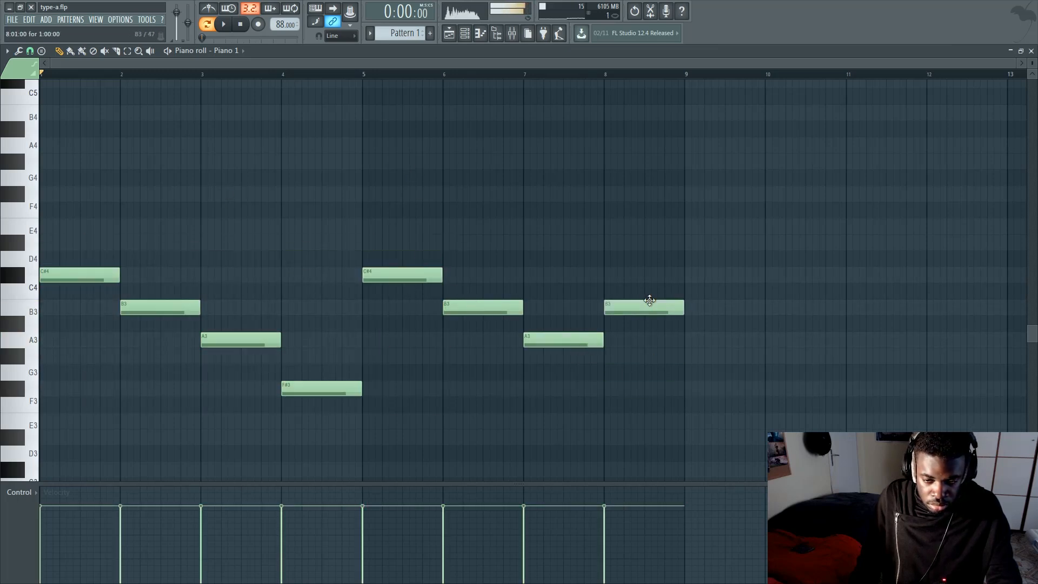
click(648, 241)
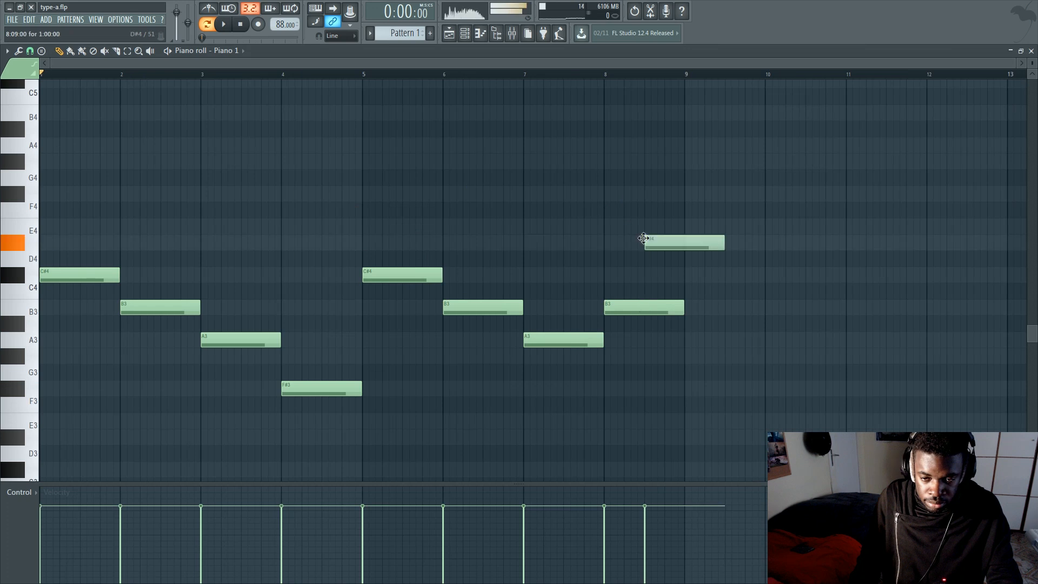
right_click(654, 241)
Lower the velocity of all eight bass notes during playback and deselect them
key(space)
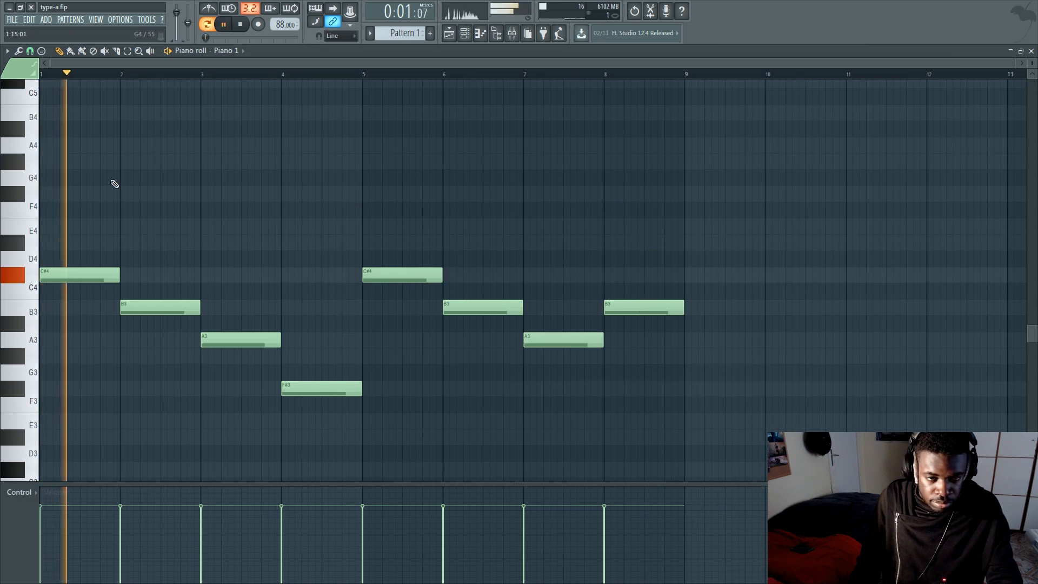
key(ctrl+a)
scroll(147, 214, down, 6)
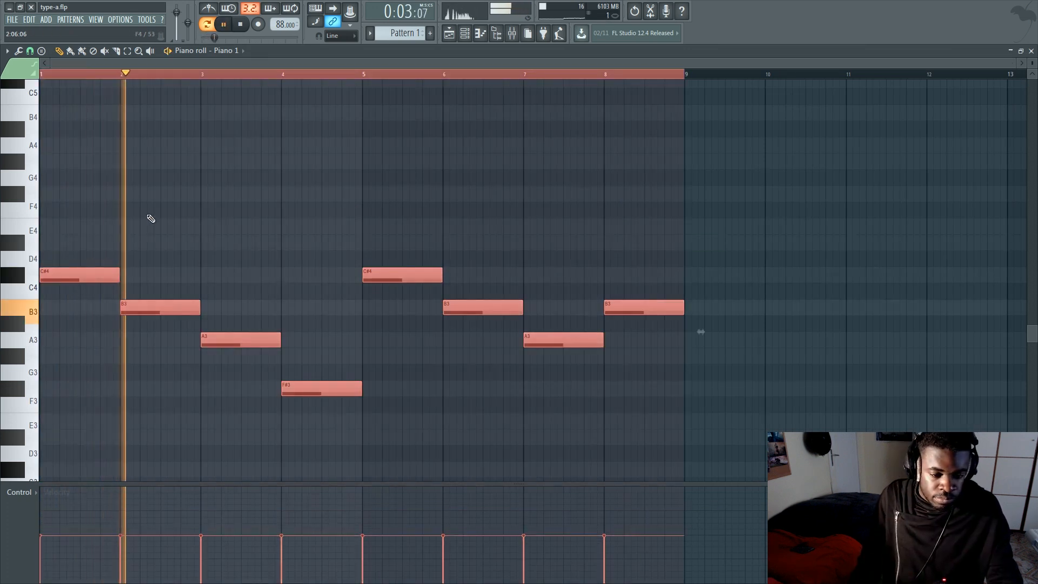
ctrl+click(149, 216)
key(ctrl+a)
scroll(201, 203, up, 2)
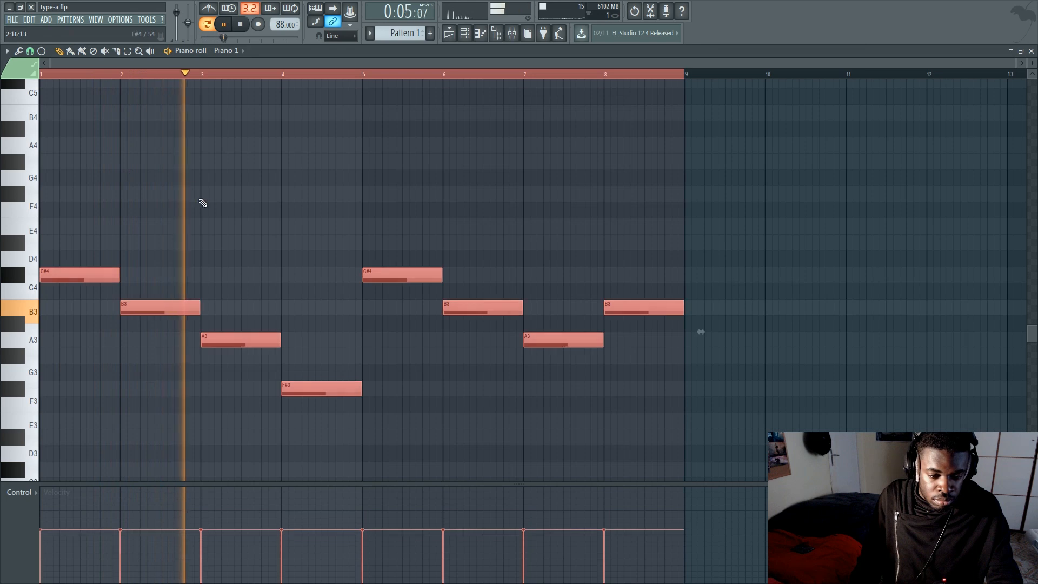
key(ctrl+d)
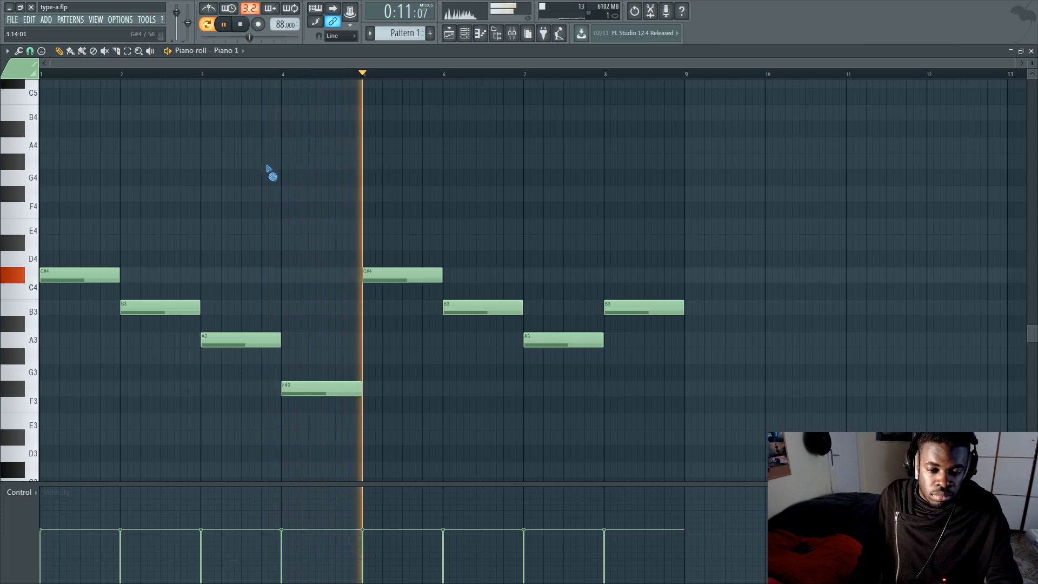
Listen to the bass line, stop playback, and add a two-bar C#4 note at the start of bar 9
scroll(483, 121, up, 2)
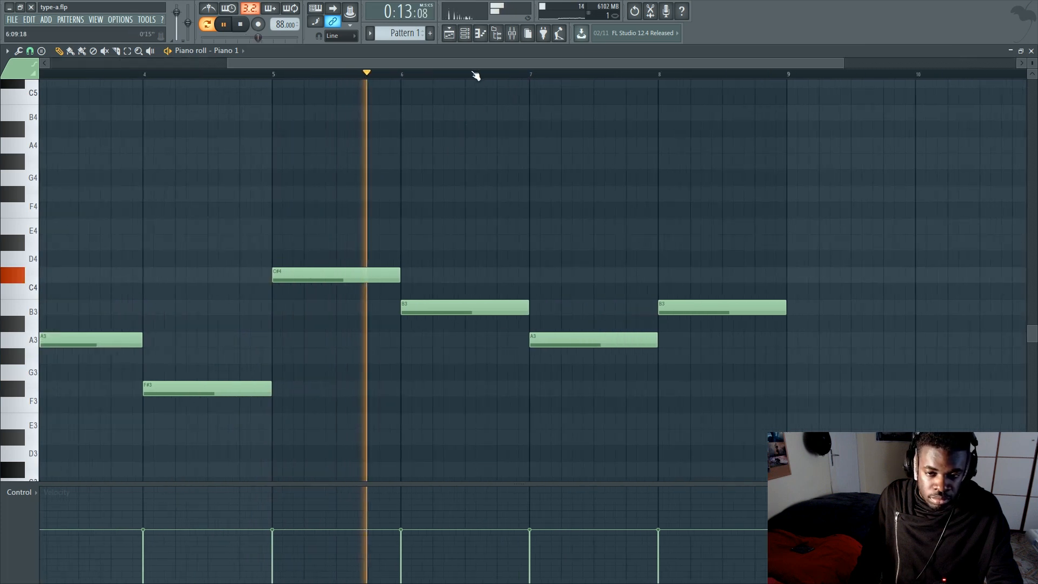
scroll(476, 76, down, 2)
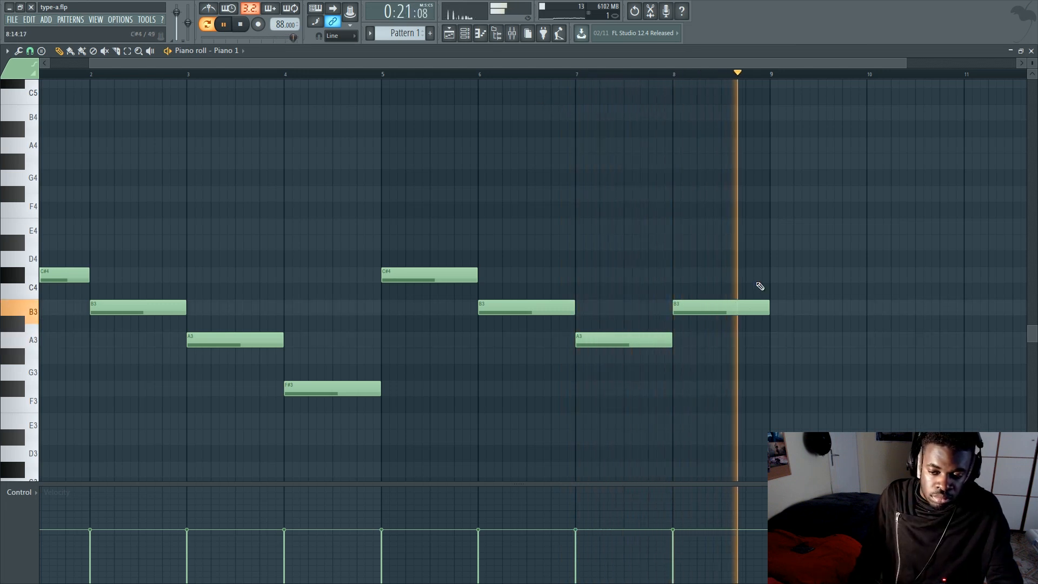
key(space)
click(776, 274)
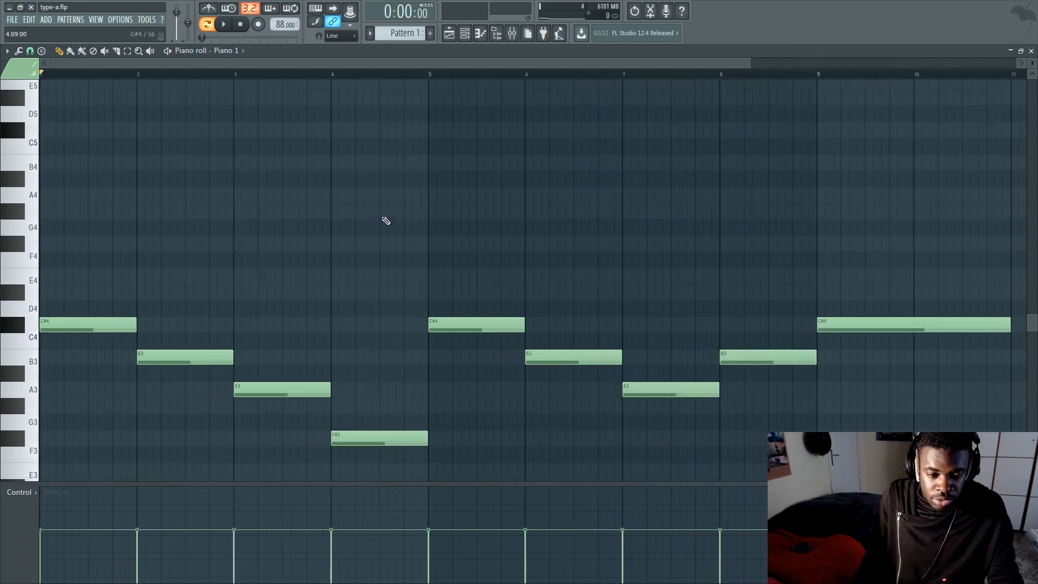
scroll(128, 254, down, 1)
scroll(129, 252, up, 2)
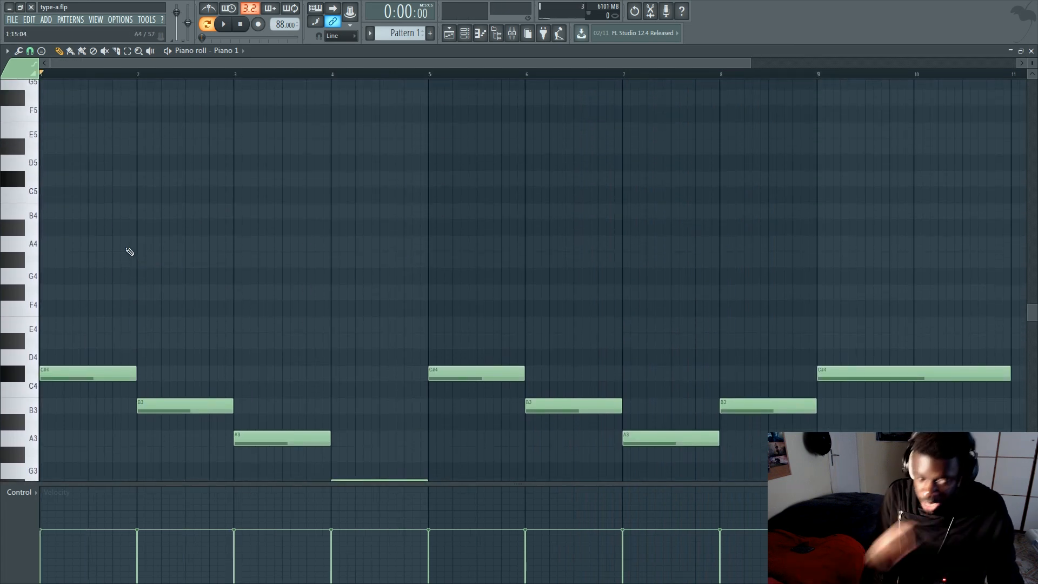
scroll(130, 251, down, 2)
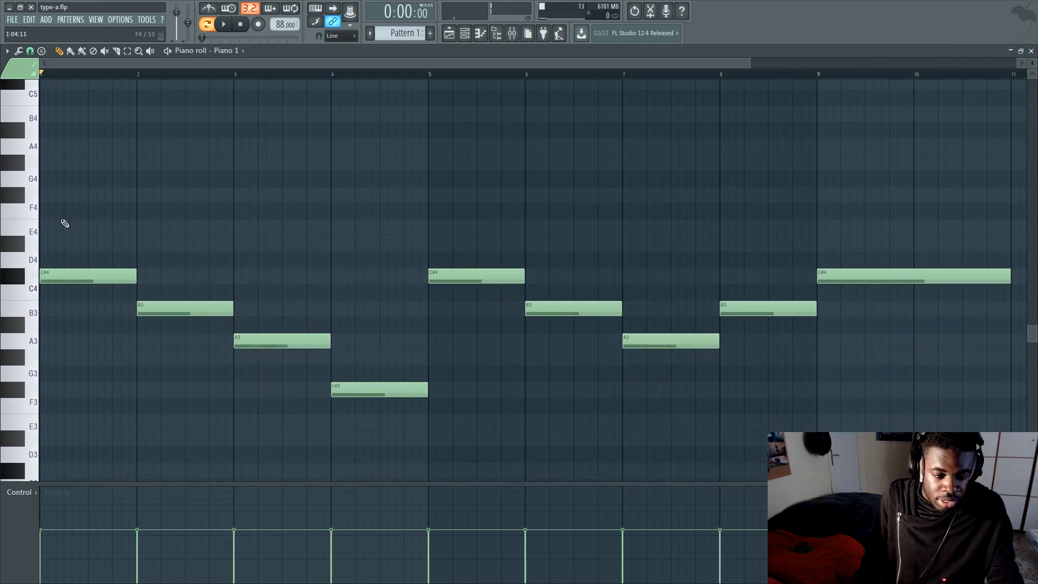
scroll(65, 224, up, 1)
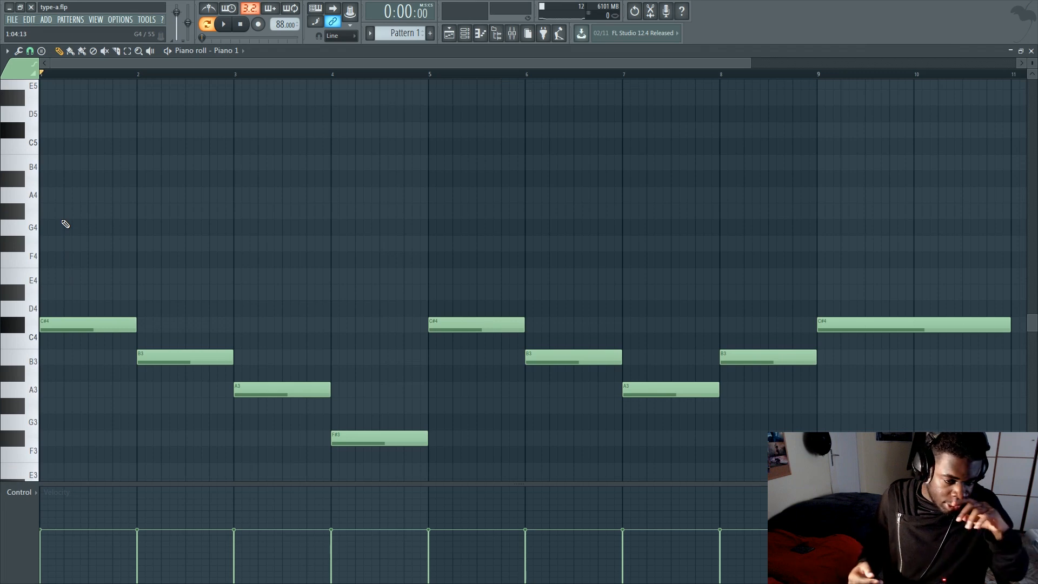
Try doubling the whole bass line one octave higher, listen to it, and delete the duplicated notes
scroll(65, 224, down, 2)
scroll(62, 222, up, 2)
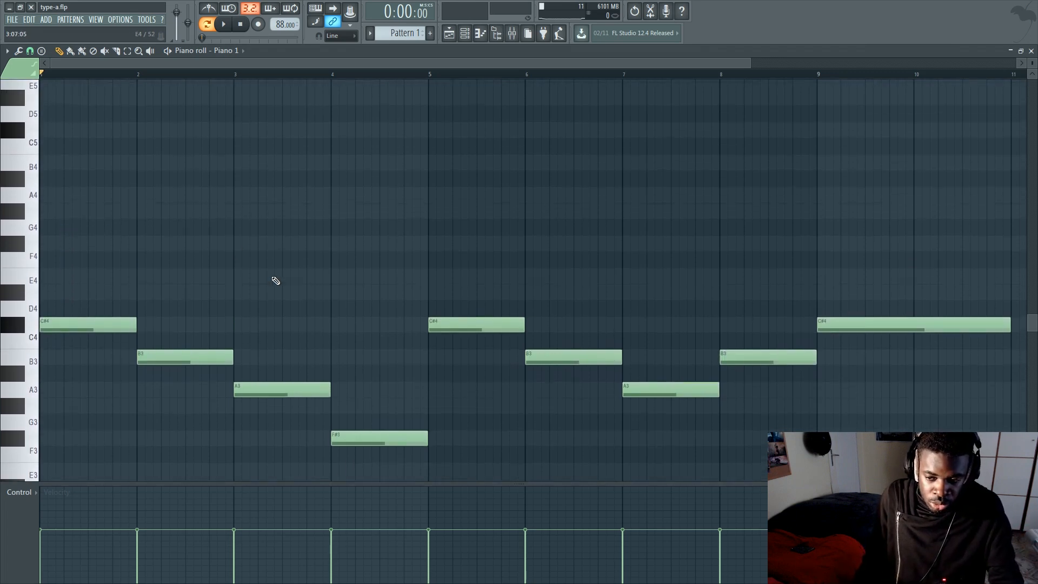
scroll(325, 265, down, 2)
drag(898, 182, 24, 408)
drag(93, 227, 13, 219)
key(ctrl+Up)
scroll(211, 266, up, 2)
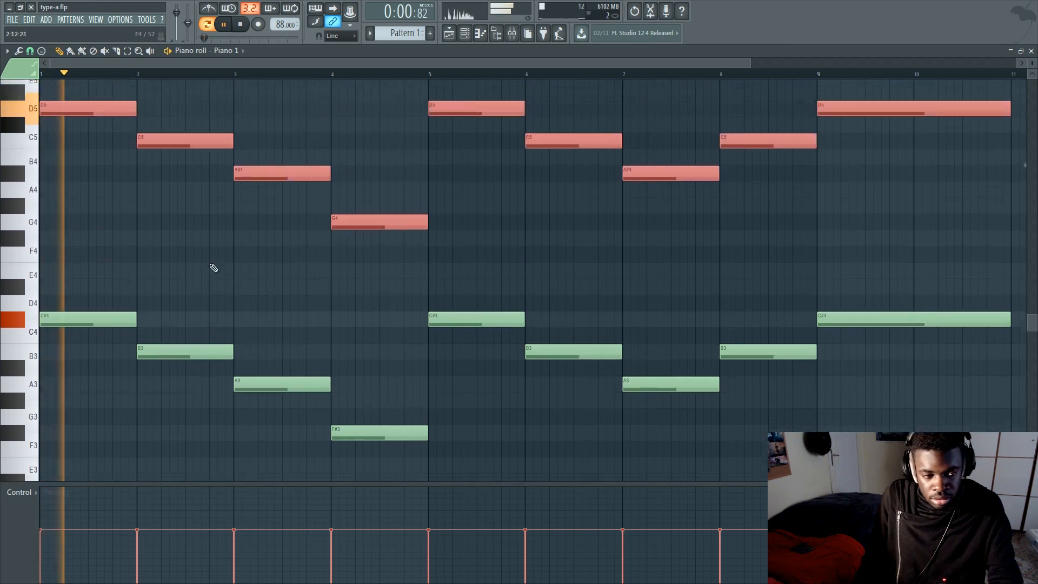
key(shift+Down)
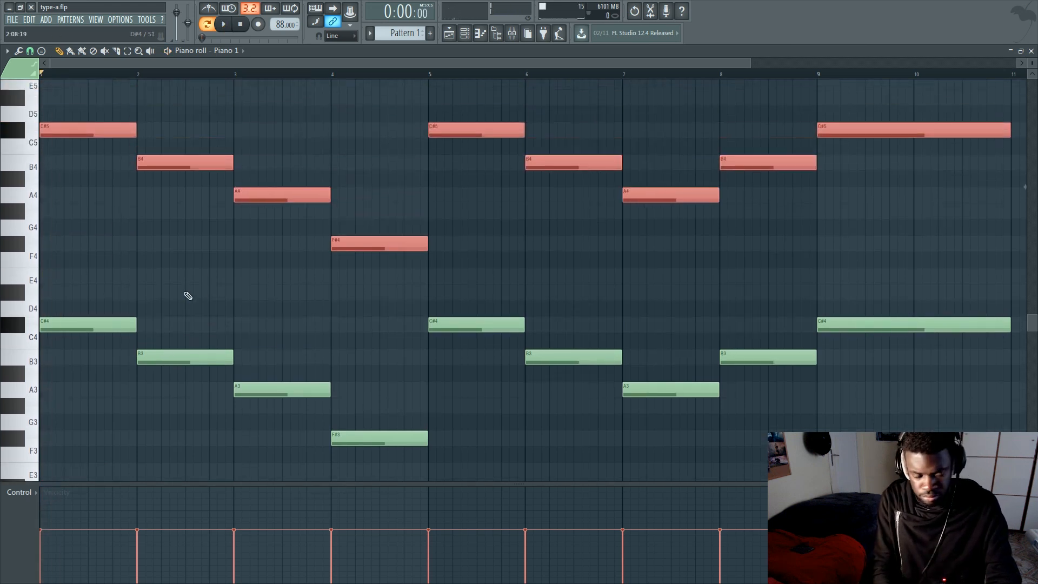
key(space)
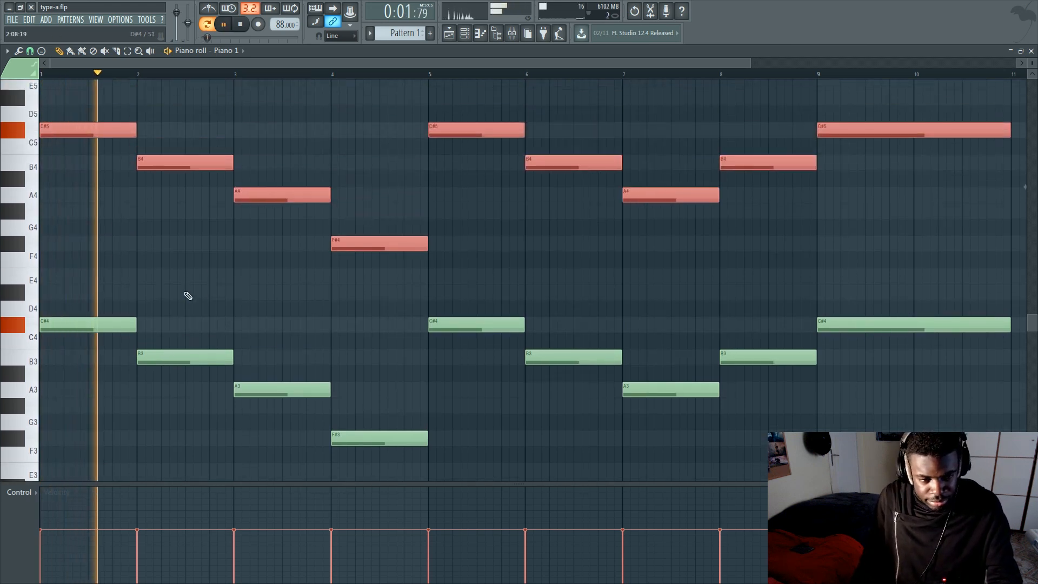
key(Delete)
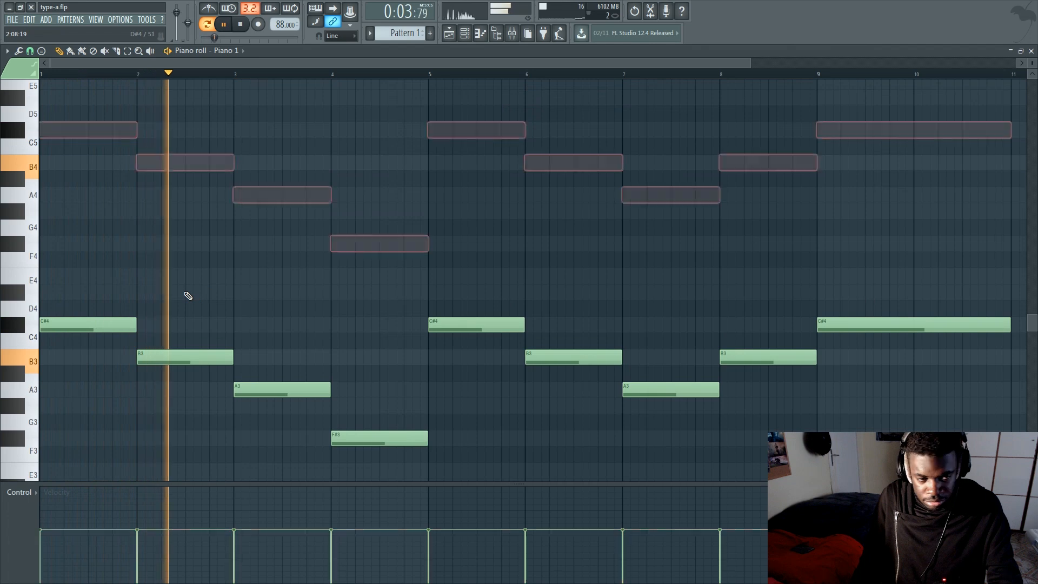
key(space)
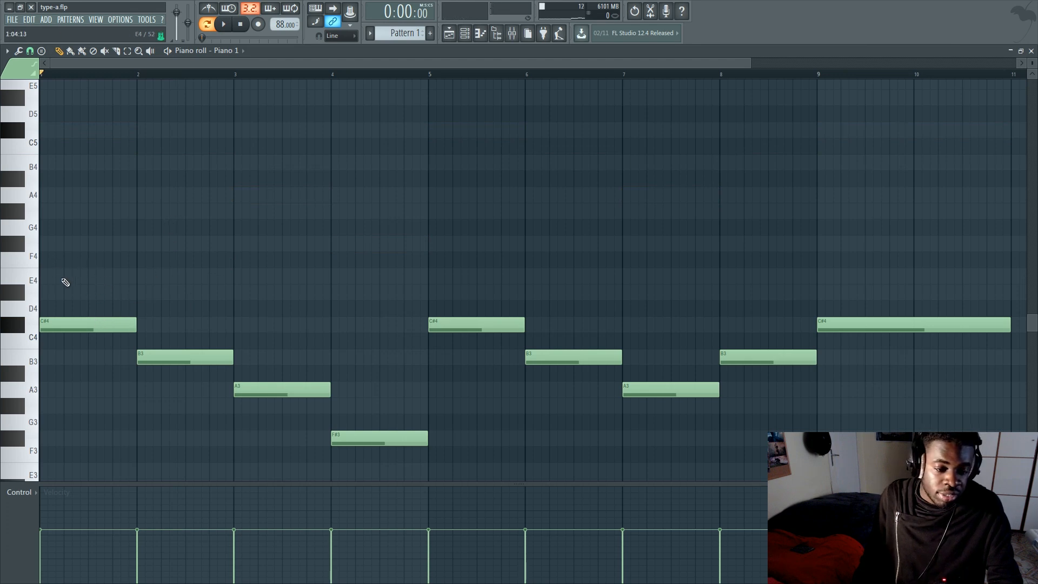
Add one-bar notes above the bass in bars 1 to 4: G#4, F#4, E4 and F#4
drag(62, 243, 36, 215)
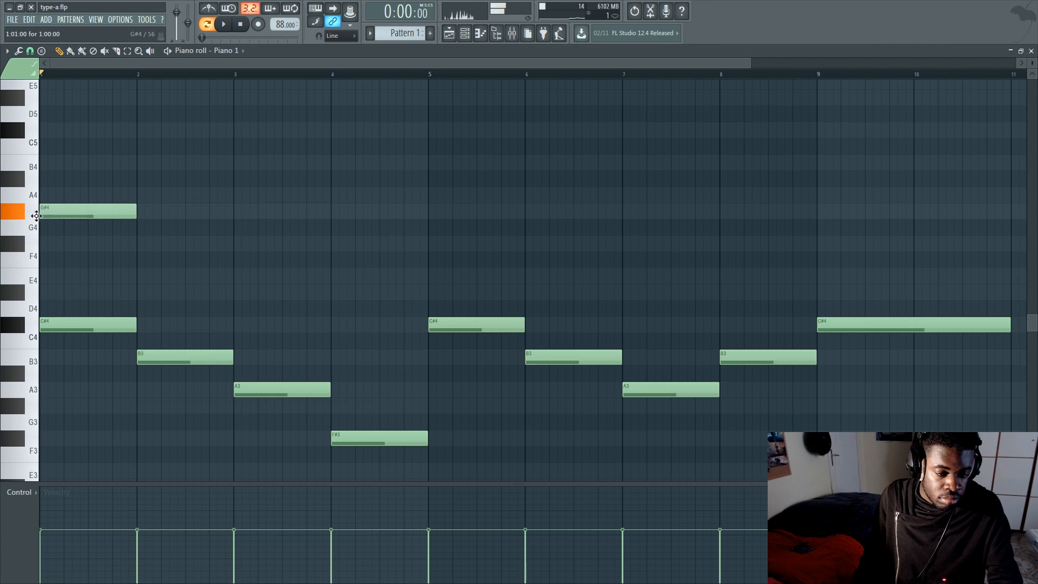
drag(174, 259, 136, 244)
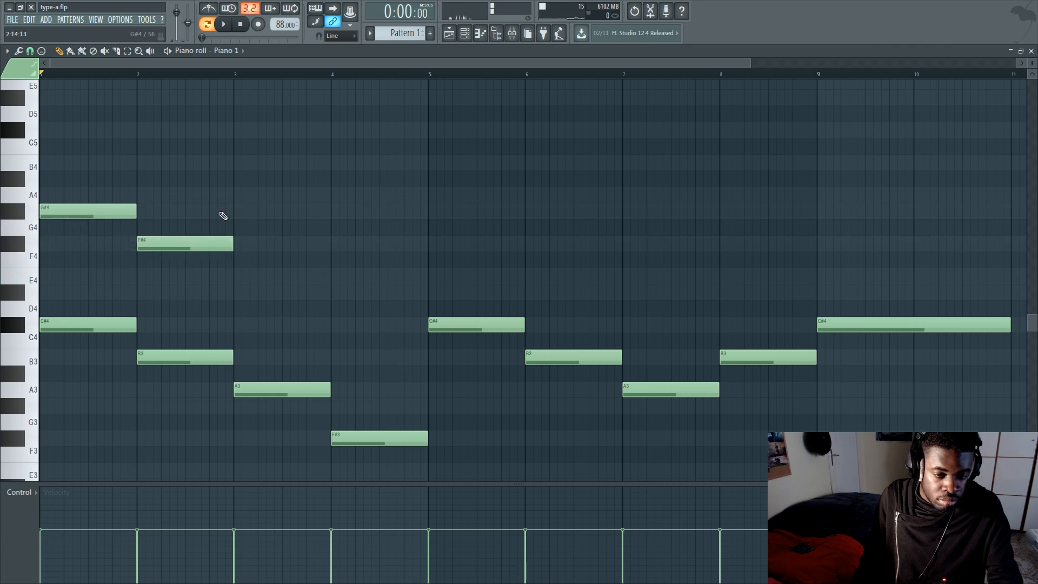
drag(251, 258, 231, 277)
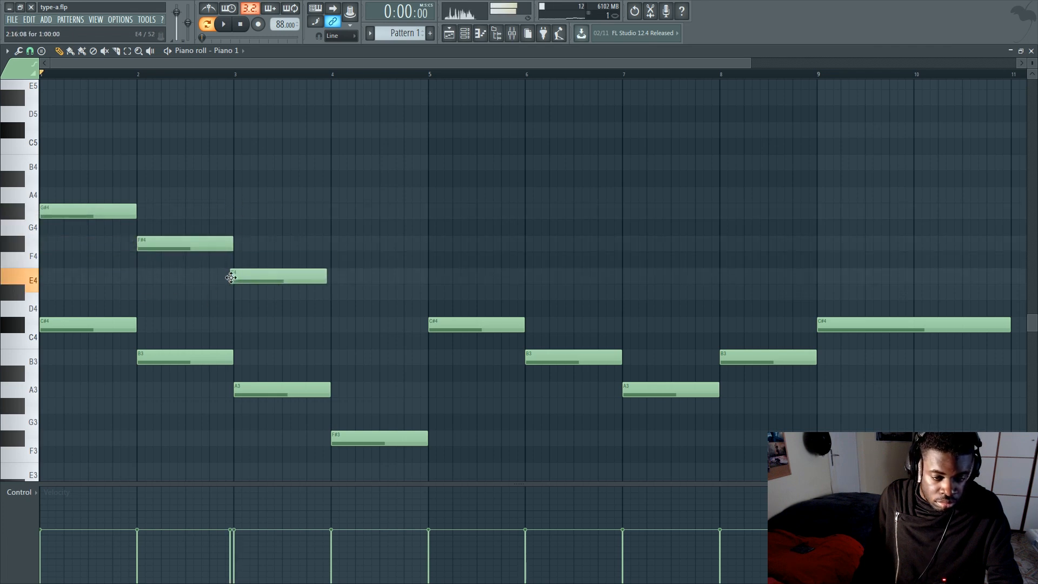
drag(340, 233, 328, 252)
Continue the second voice in bars 5 to 8 with G#4, F#4, A4 and F#4, removing the trial E4 in bar 8
drag(425, 214, 433, 204)
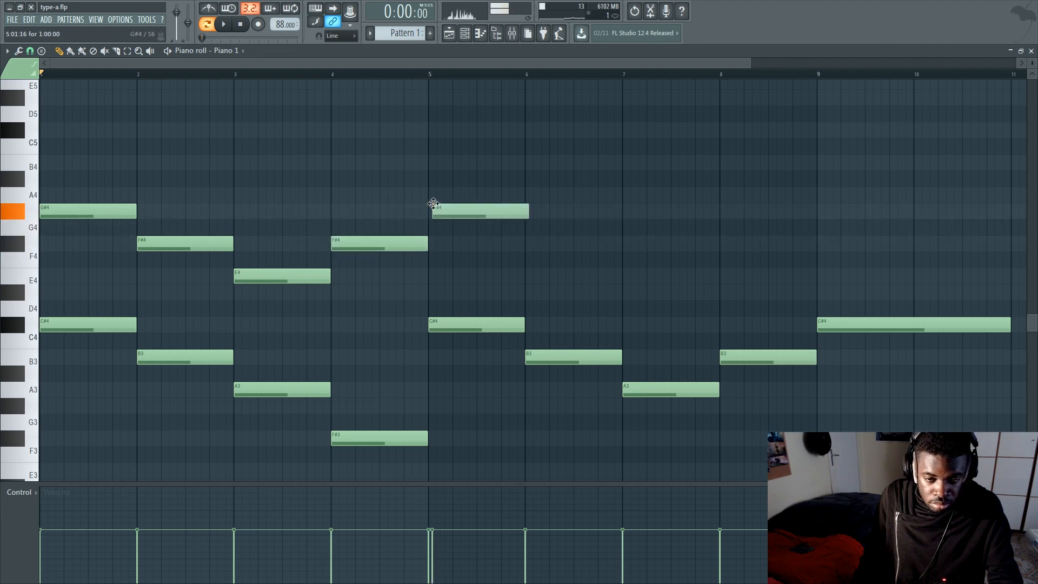
drag(530, 244, 528, 243)
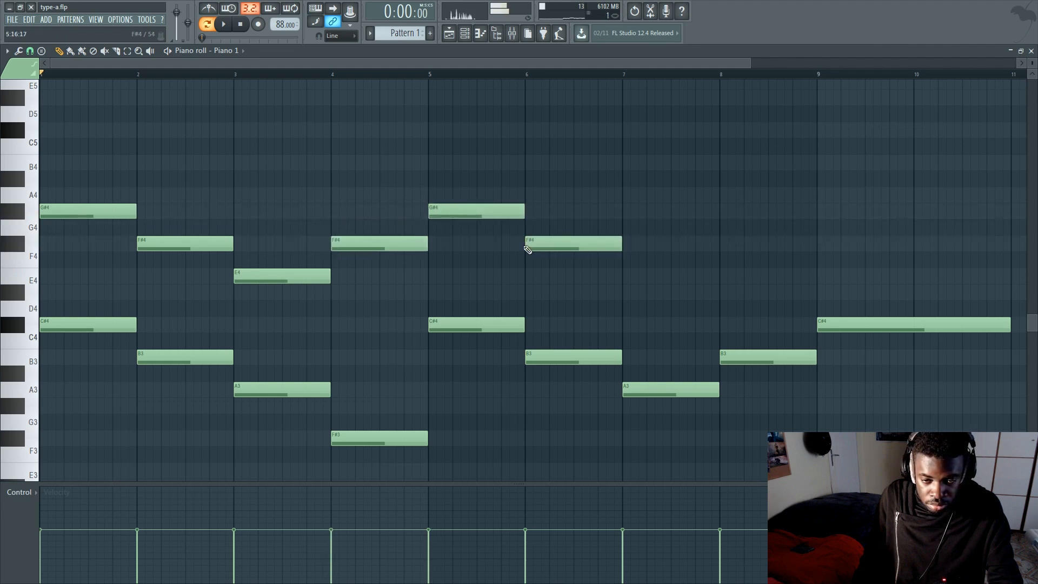
drag(628, 207, 623, 195)
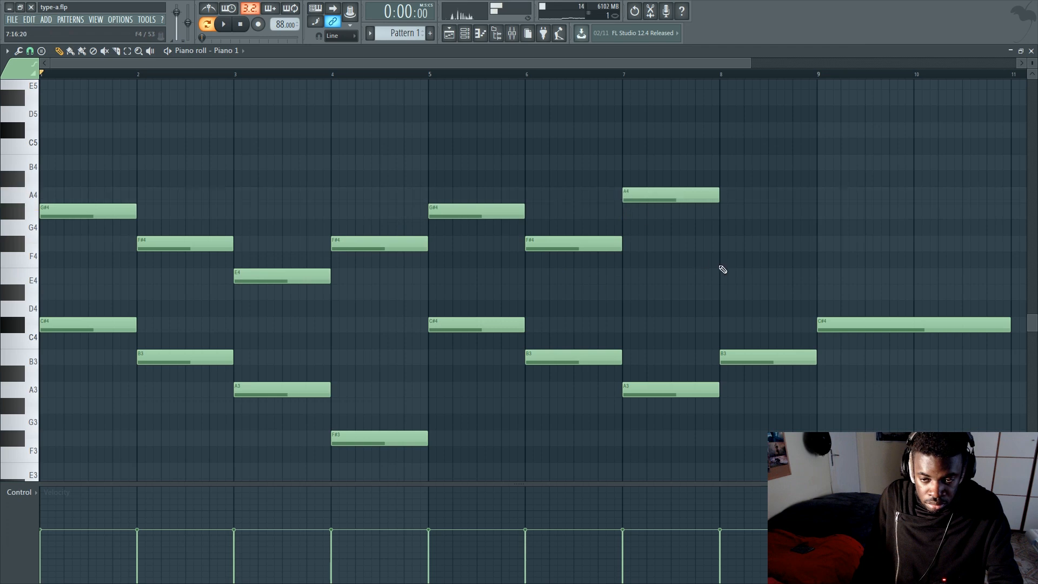
drag(729, 248, 720, 286)
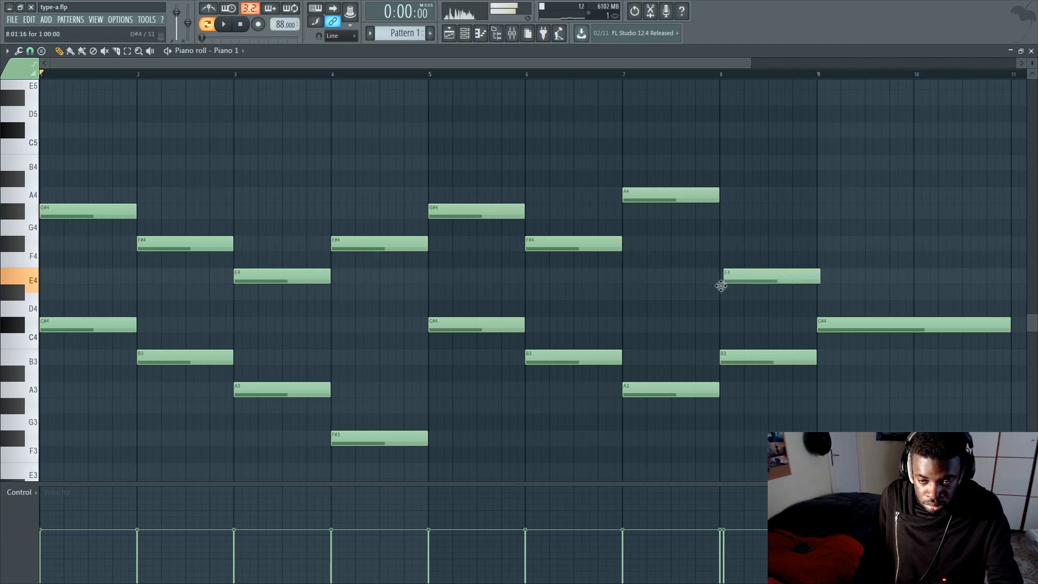
drag(729, 244, 726, 246)
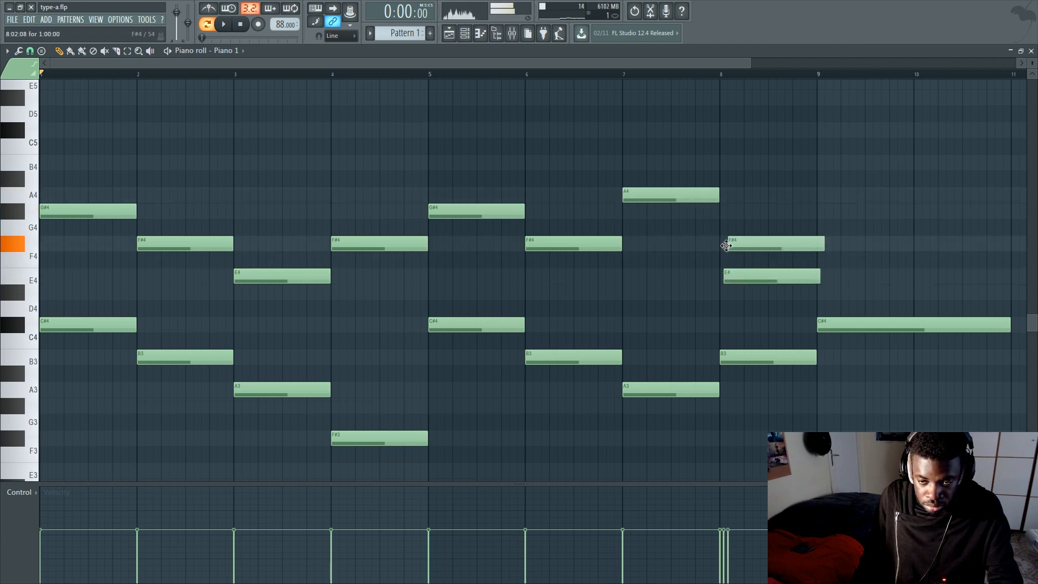
right_click(744, 271)
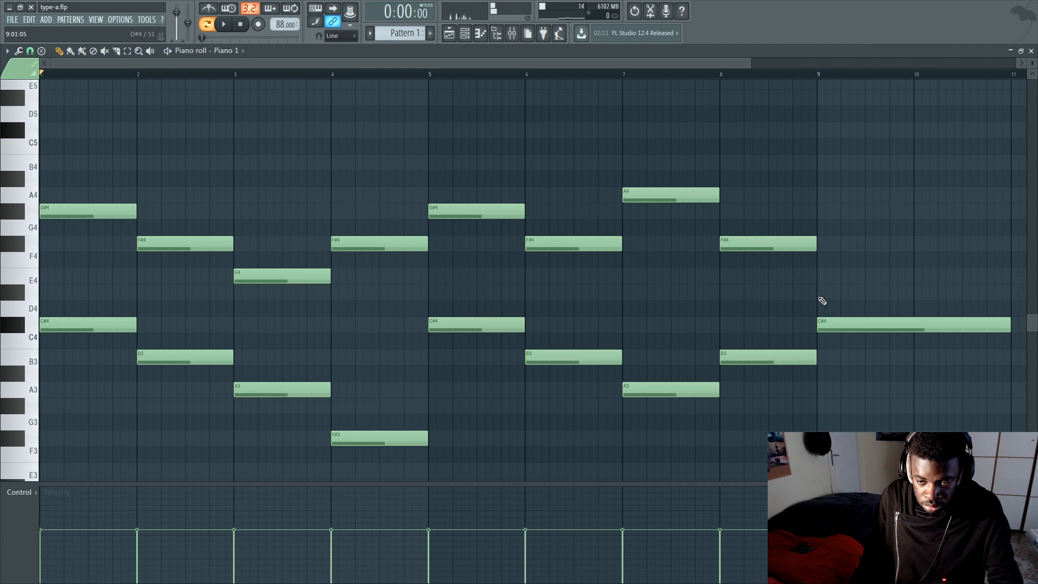
Add a two-bar G#4 note at the start of bar 9, removing the trial D#4 note there
mouse_move(822, 301)
mouse_down()
mouse_move(818, 330)
mouse_move(816, 279)
mouse_move(817, 295)
mouse_up()
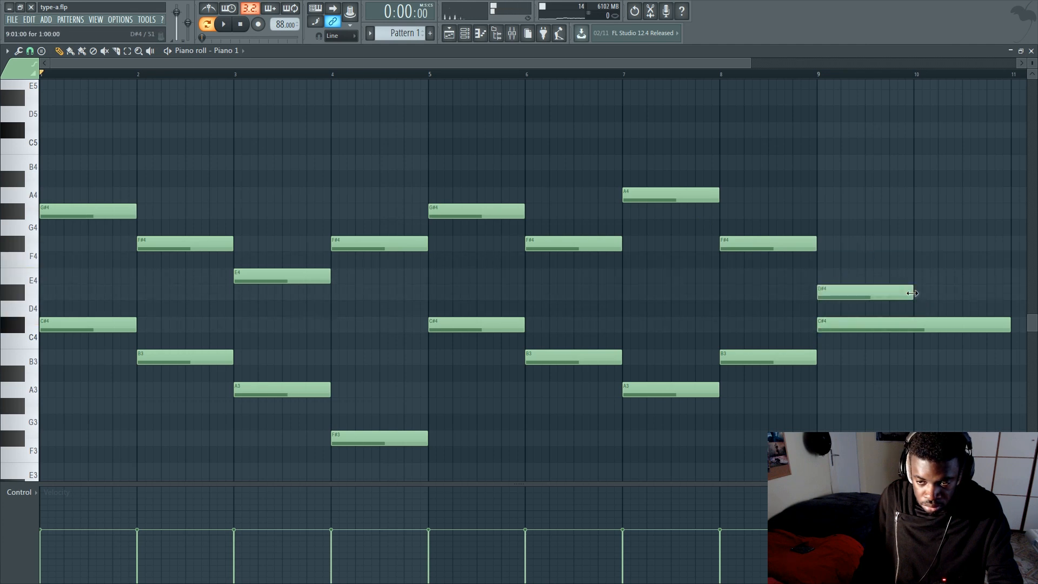
drag(912, 293, 1009, 295)
right_click(947, 291)
drag(823, 234, 816, 211)
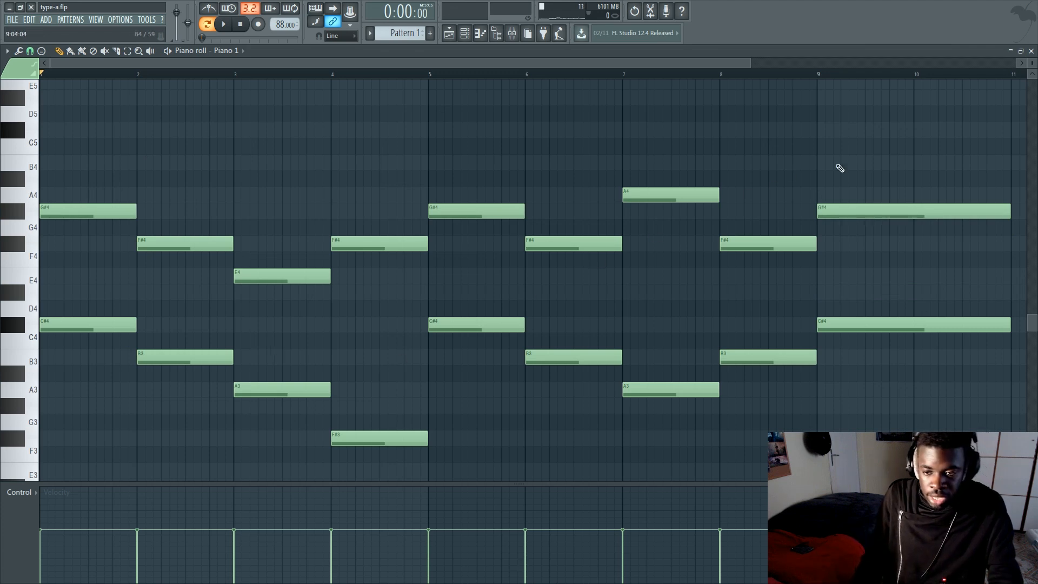
Select all notes of the second voice, assign them to color group 3, and deselect them
drag(909, 138, 75, 281)
click(36, 68)
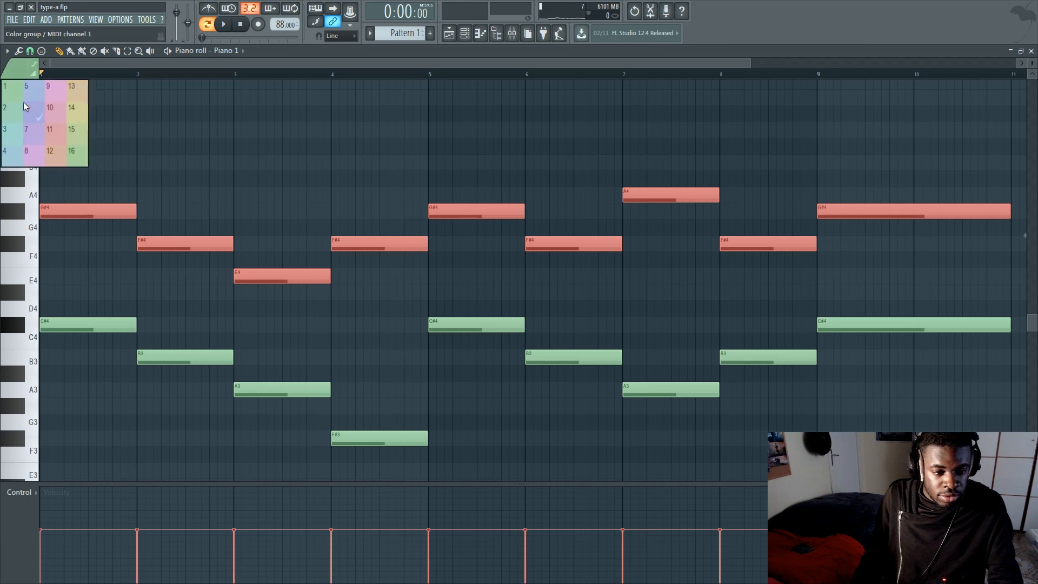
click(4, 134)
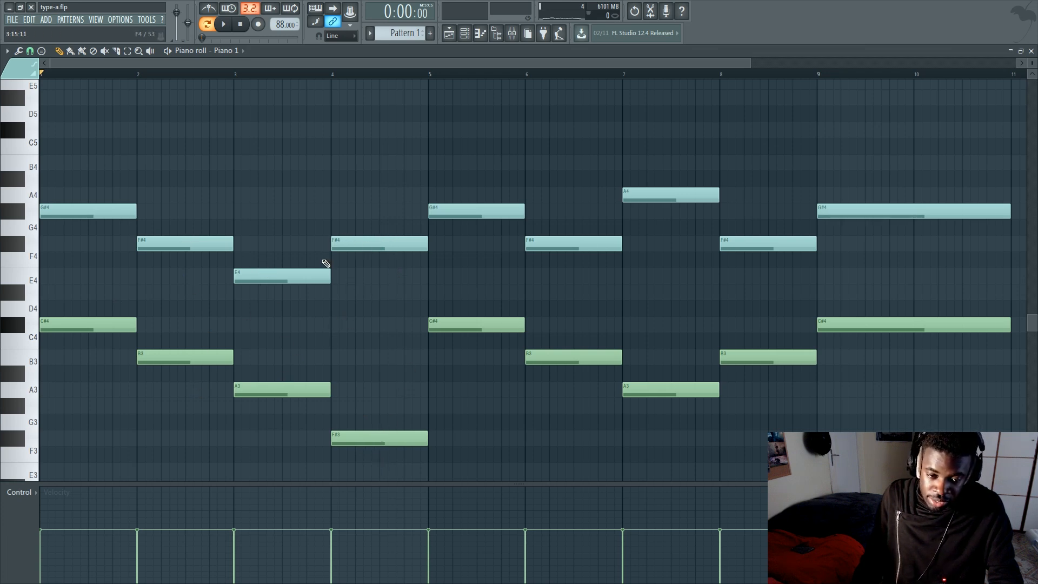
Listen to the bass and second voice together, following the playback through the first bars, and stop it
key(space)
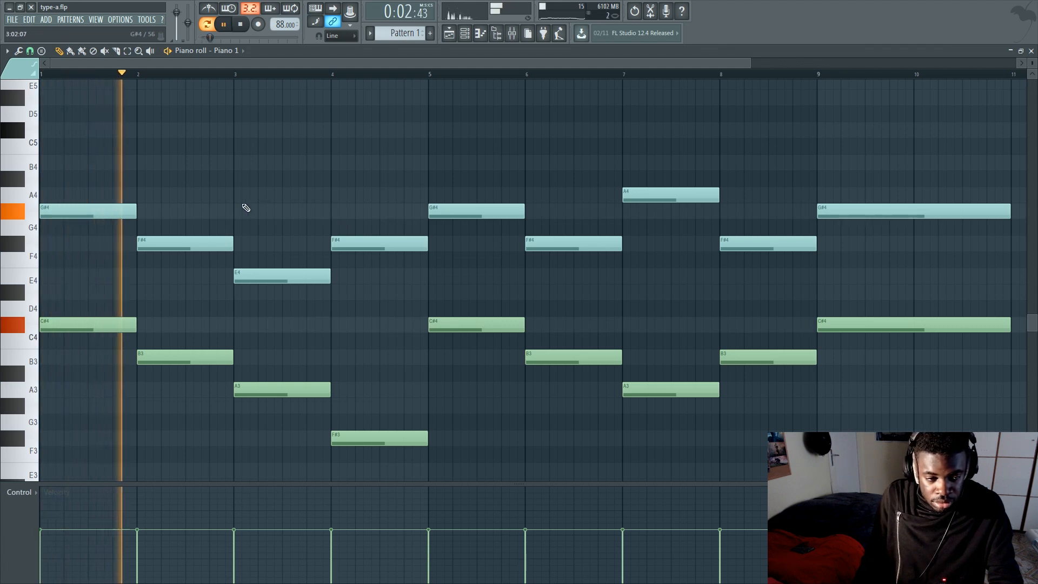
drag(196, 64, 354, 64)
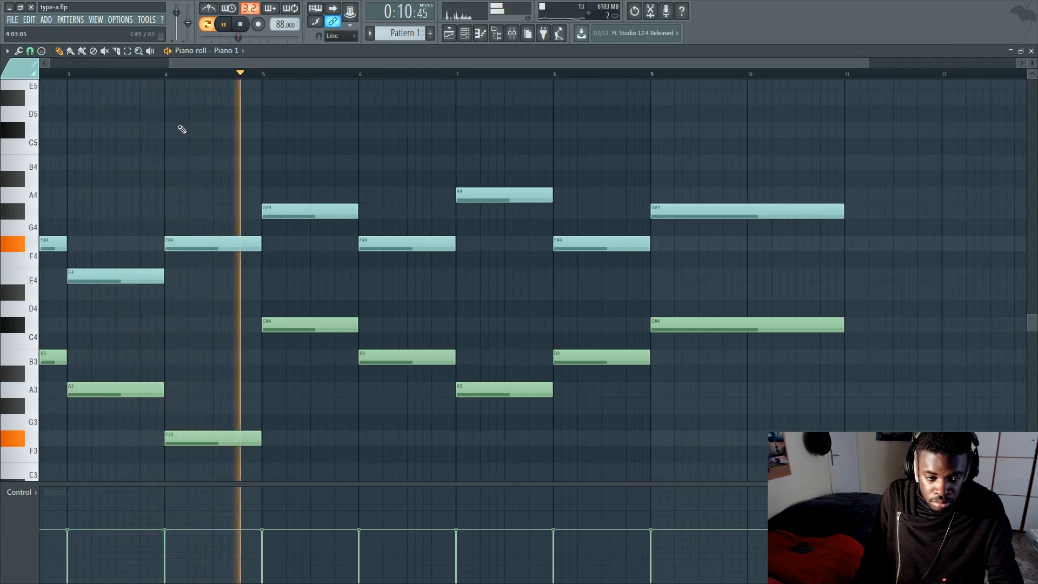
key(space)
drag(287, 63, 169, 63)
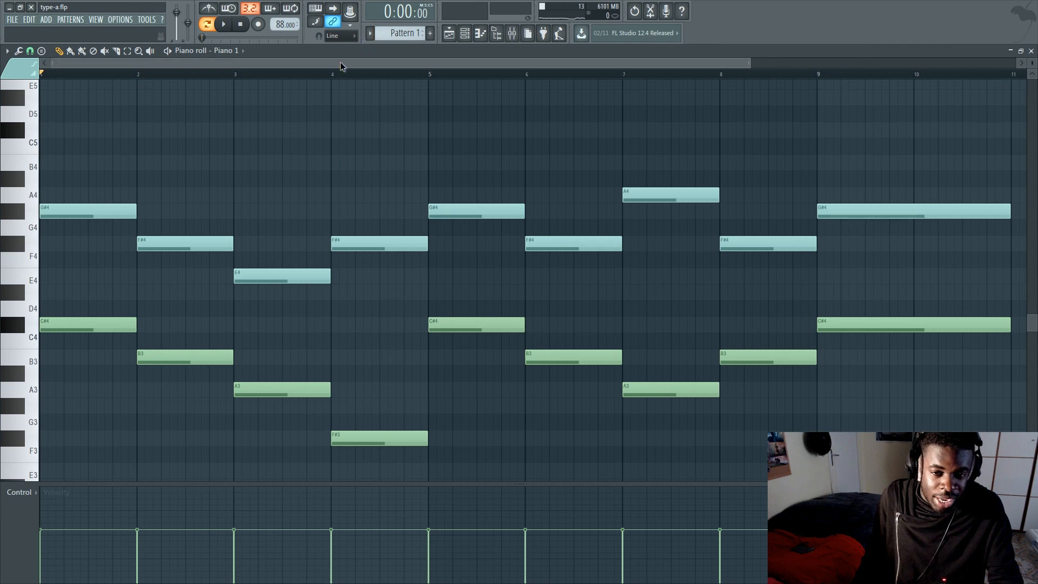
Choose color group 6 for a third voice and place a one-bar C#5 note in bar 1
click(9, 74)
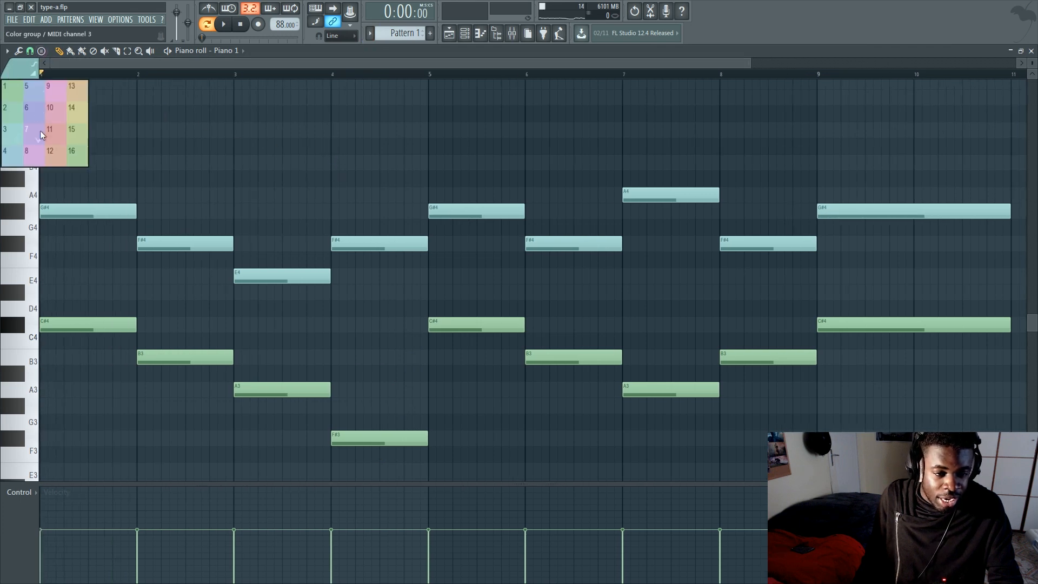
click(31, 118)
mouse_move(81, 174)
mouse_down()
mouse_move(49, 146)
mouse_move(24, 88)
mouse_move(24, 143)
mouse_move(24, 127)
mouse_up()
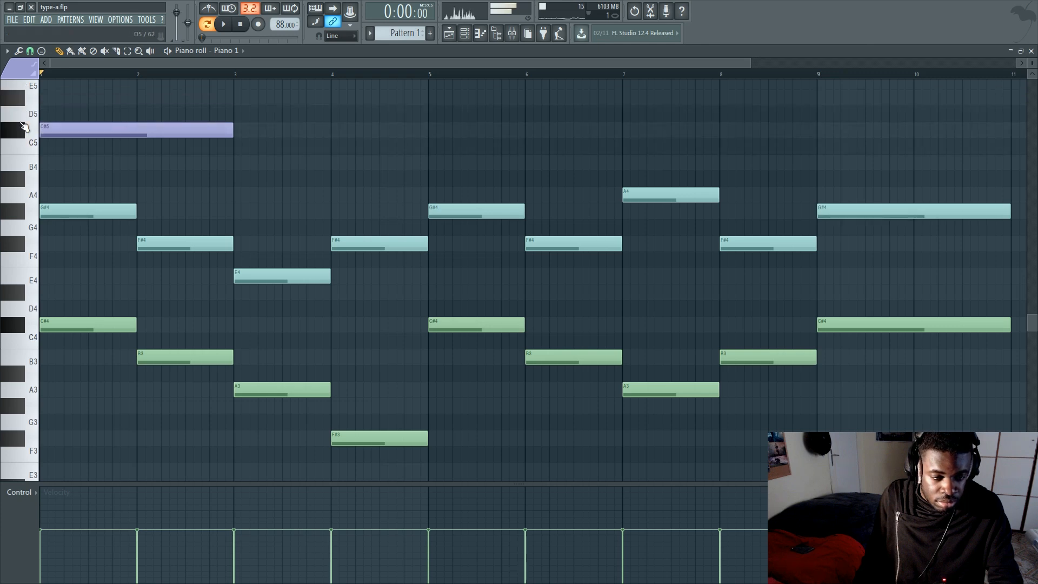
drag(151, 144, 153, 183)
right_click(149, 128)
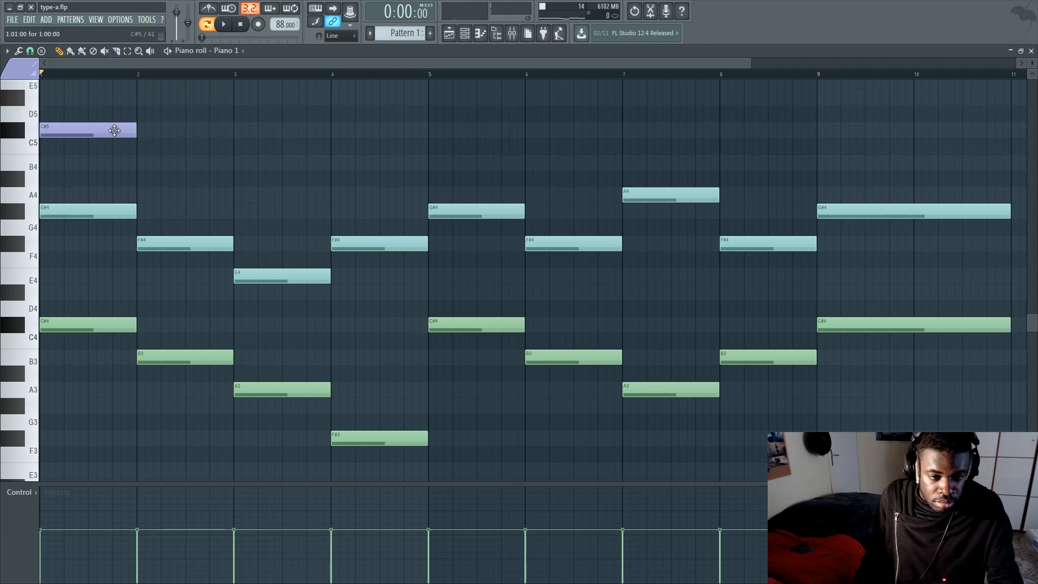
Add a one-bar D#5 note in bar 2 and play back the opening to check it
click(135, 97)
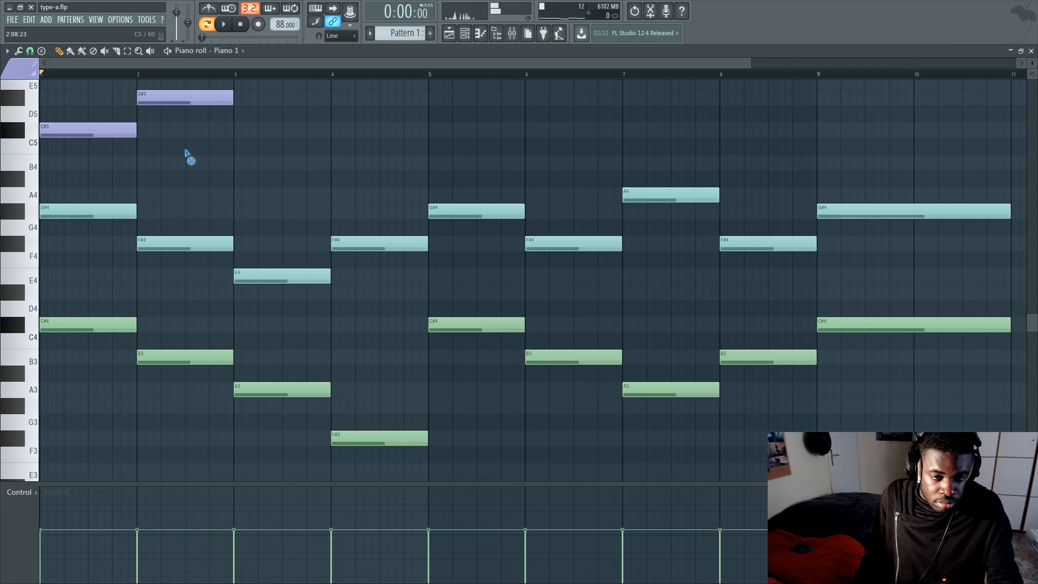
scroll(178, 148, up, 3)
key(space)
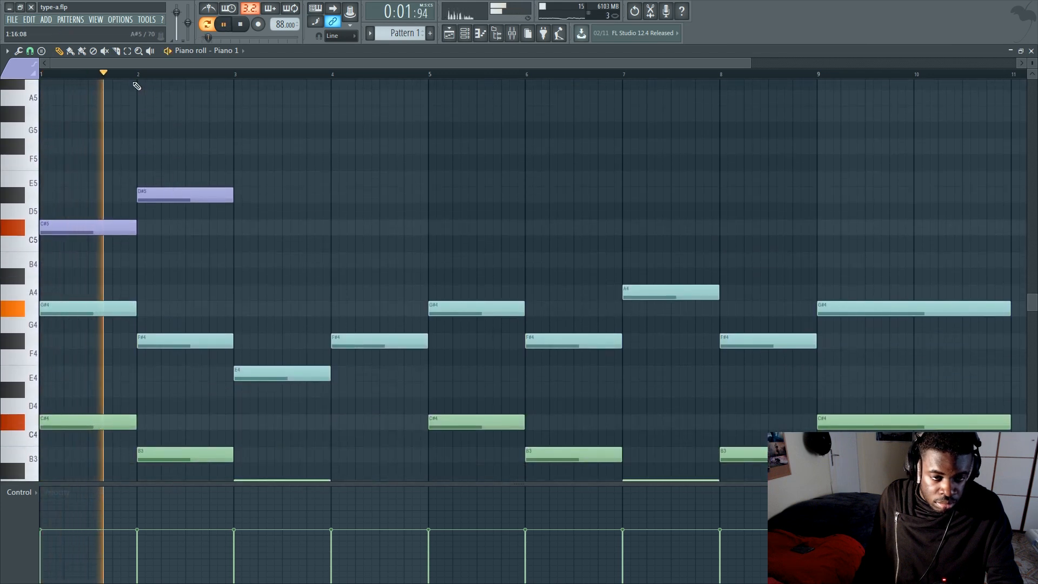
ctrl+scroll(151, 103, up, 2)
key(space)
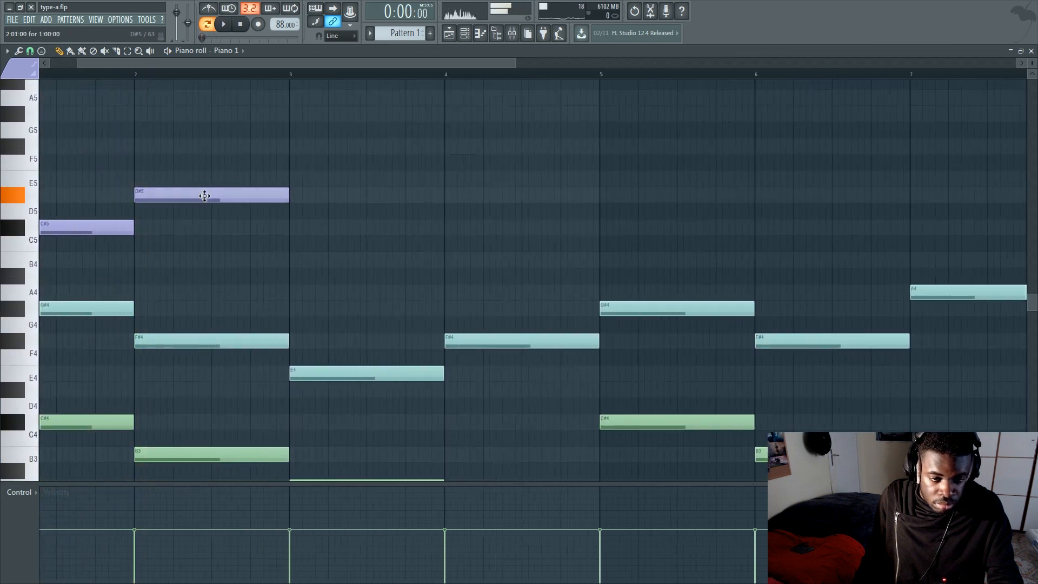
Add one-bar notes to the top voice in bars 3 to 6: C#5, B4, C#5 and D#5
click(291, 230)
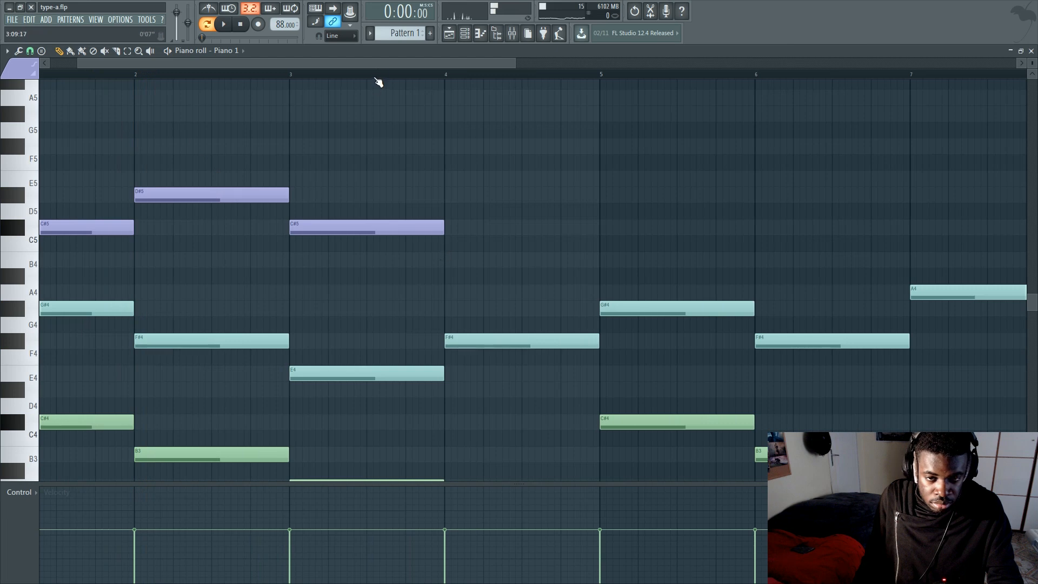
scroll(411, 82, right, 2)
click(311, 261)
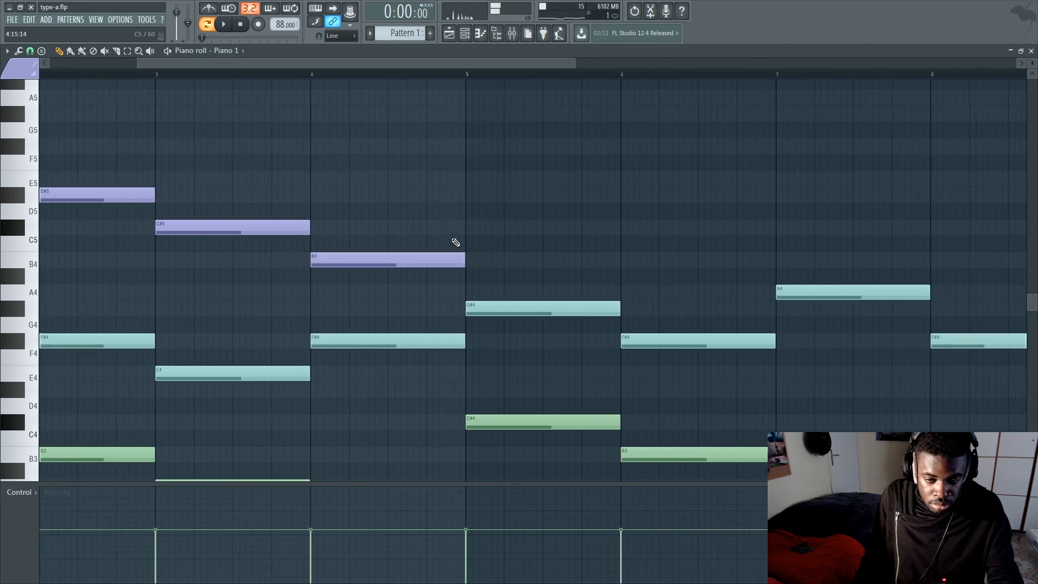
click(467, 231)
drag(621, 179, 621, 204)
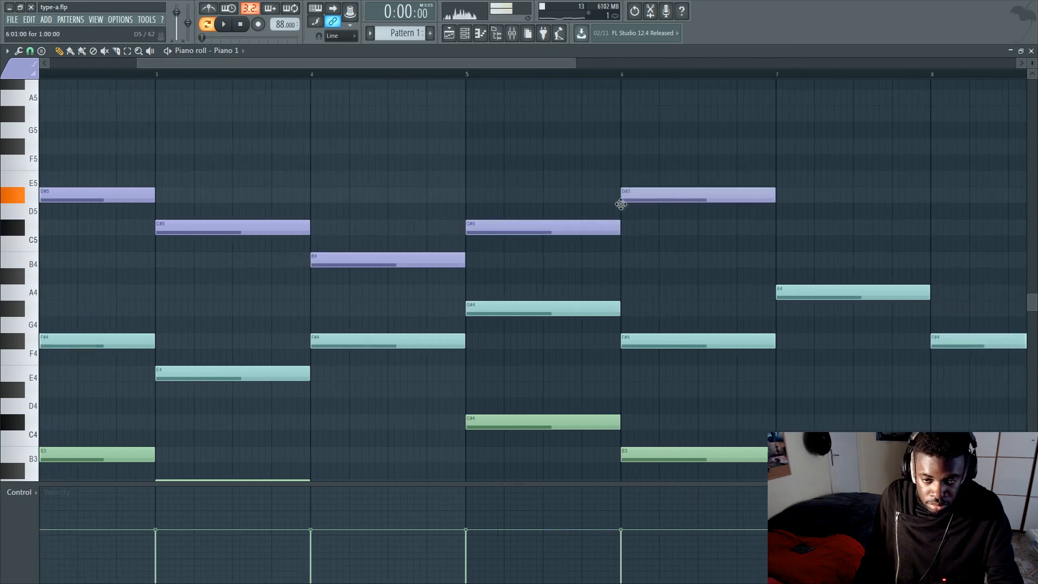
Complete the top voice with E5 in bar 7, F#5 in bar 8 and a two-bar C#5 from bar 9
drag(463, 66, 633, 85)
click(414, 179)
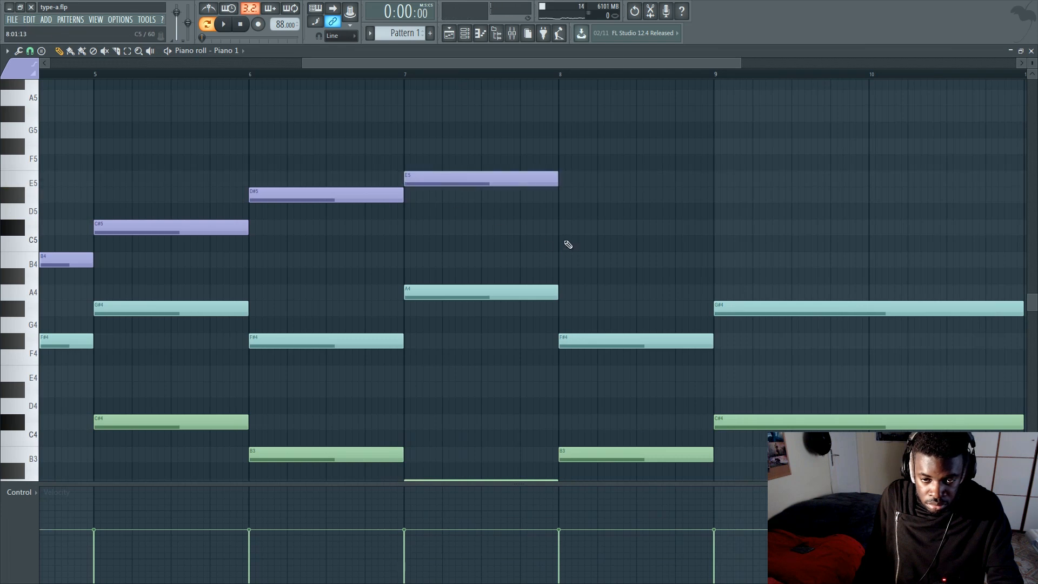
click(555, 148)
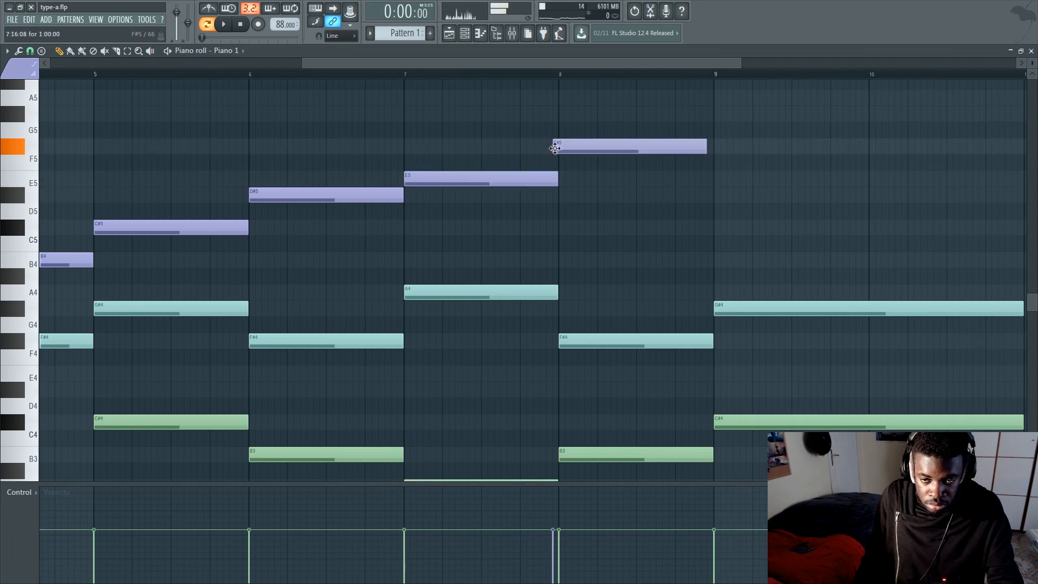
click(718, 232)
scroll(621, 93, down, 5)
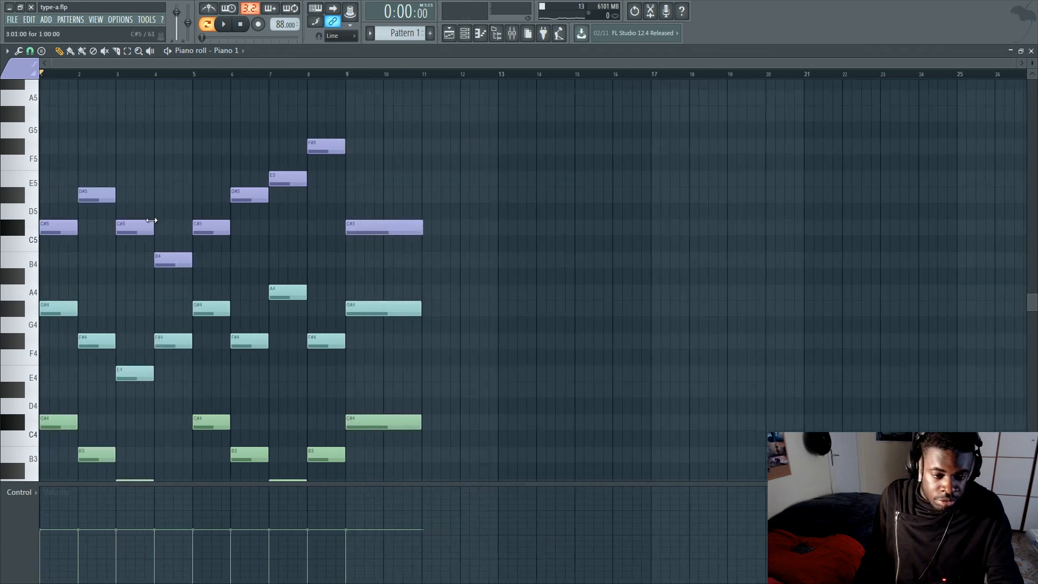
scroll(122, 233, down, 3)
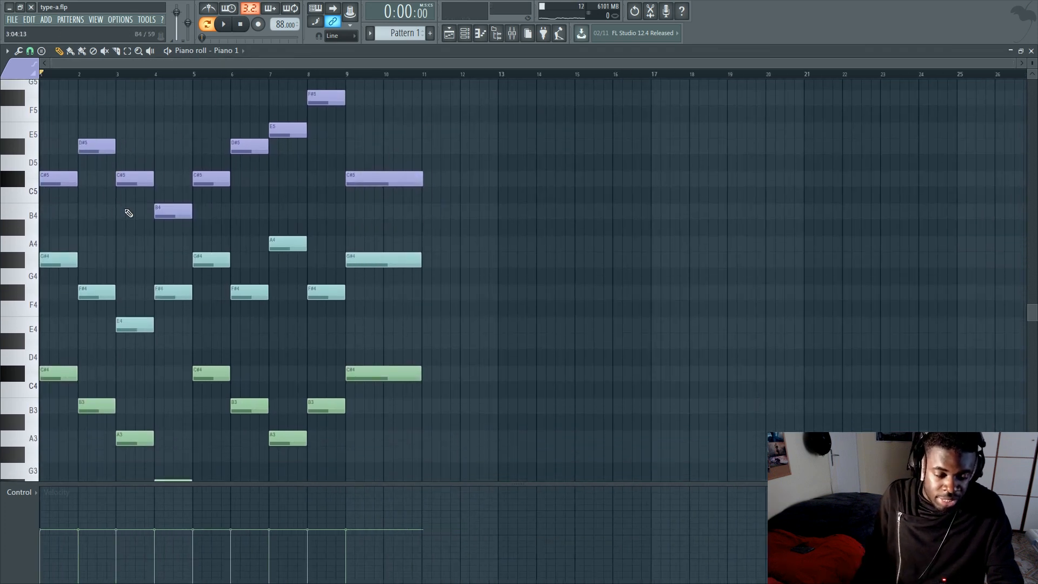
Play back the full three-voice progression from bar 1 through the final chord in bar 9
scroll(79, 236, down, 6)
scroll(78, 254, up, 9)
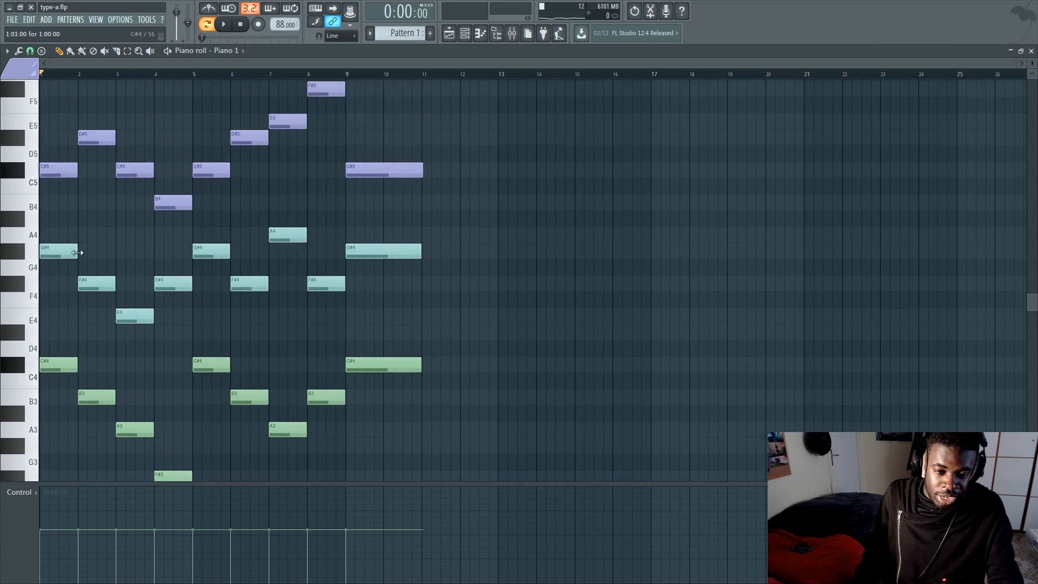
scroll(82, 256, down, 9)
scroll(290, 68, up, 3)
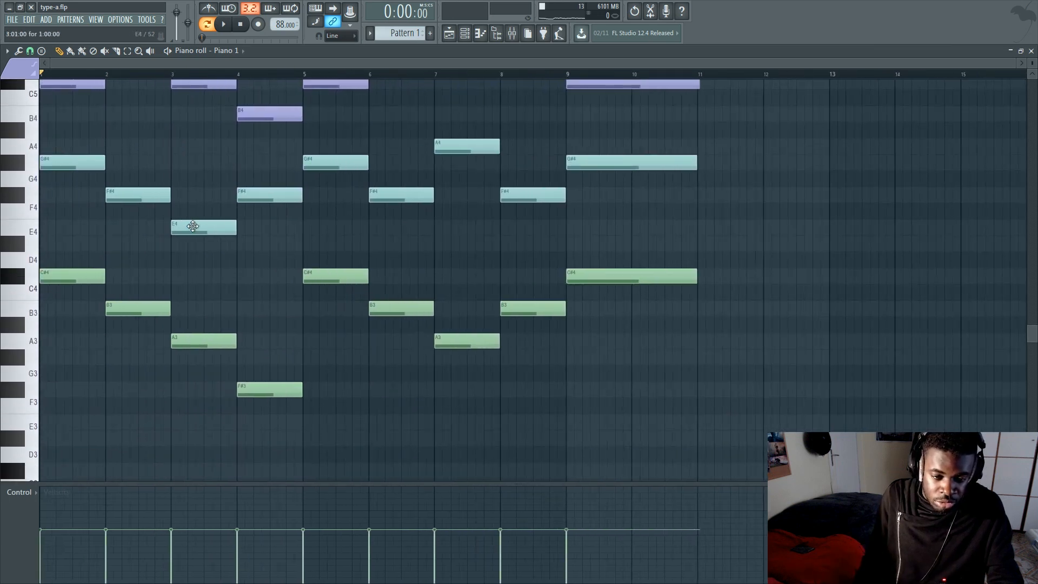
scroll(198, 261, up, 6)
scroll(92, 200, down, 4)
key(space)
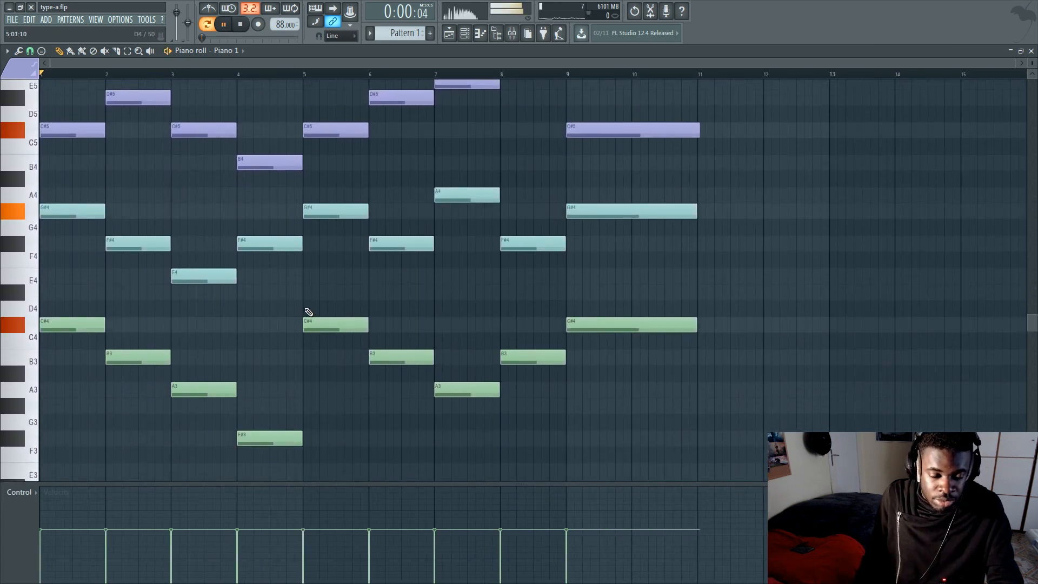
scroll(178, 222, up, 3)
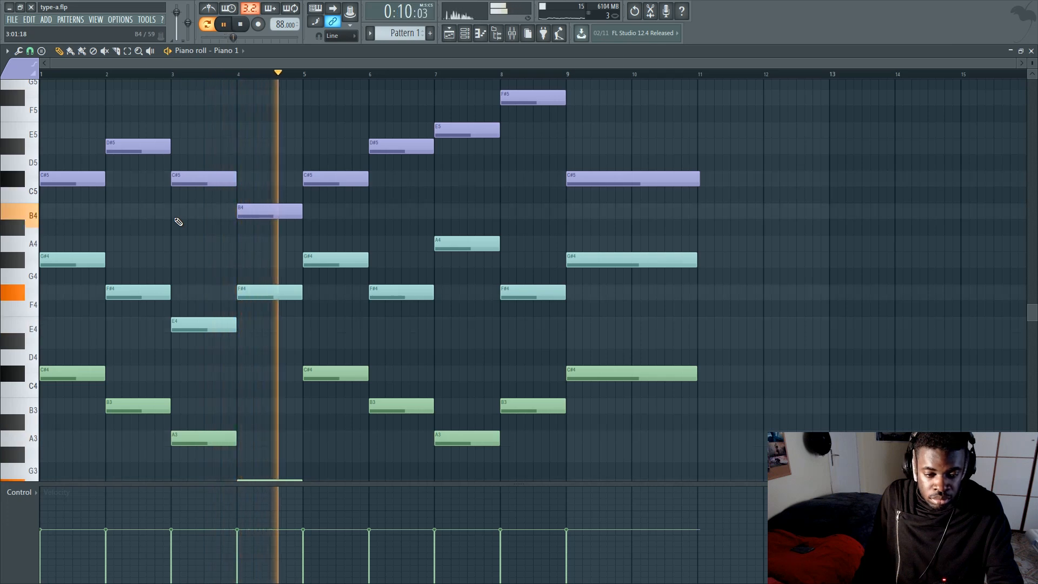
drag(276, 63, 368, 63)
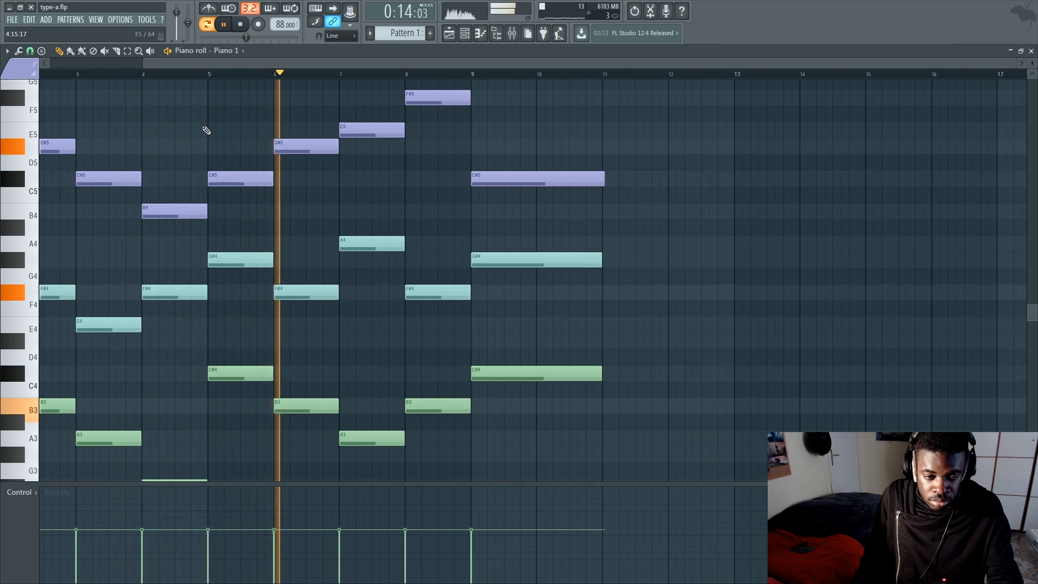
drag(313, 64, 365, 65)
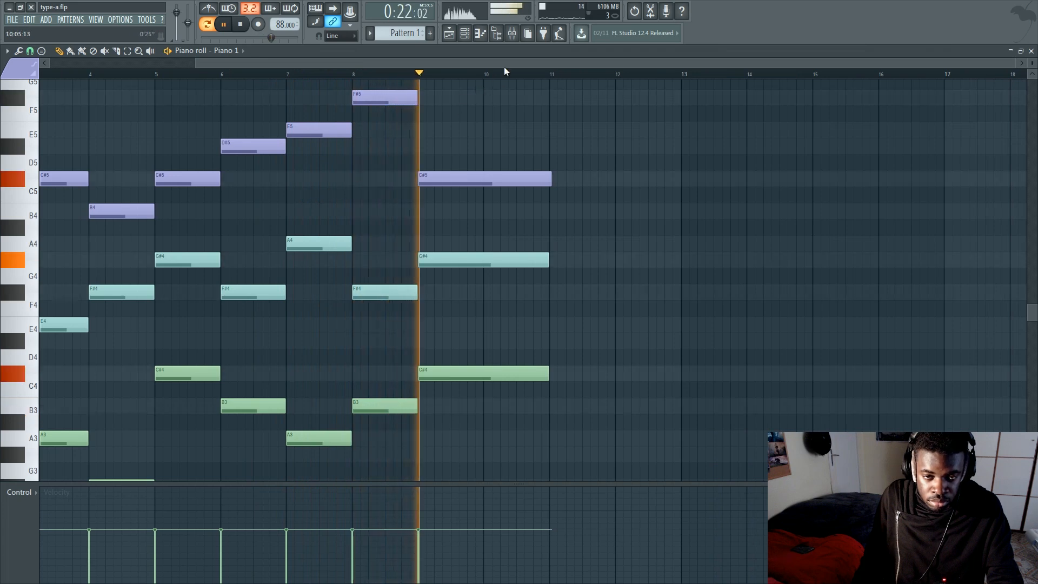
key(space)
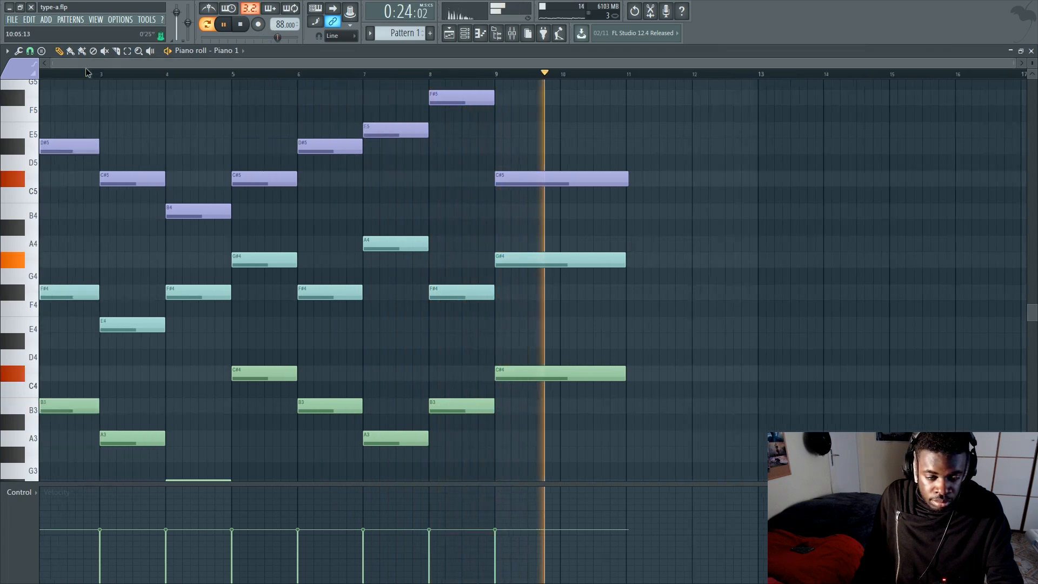
Cue playback near the end of bar 3 and audition the transition into bar 4
scroll(244, 157, down, 3)
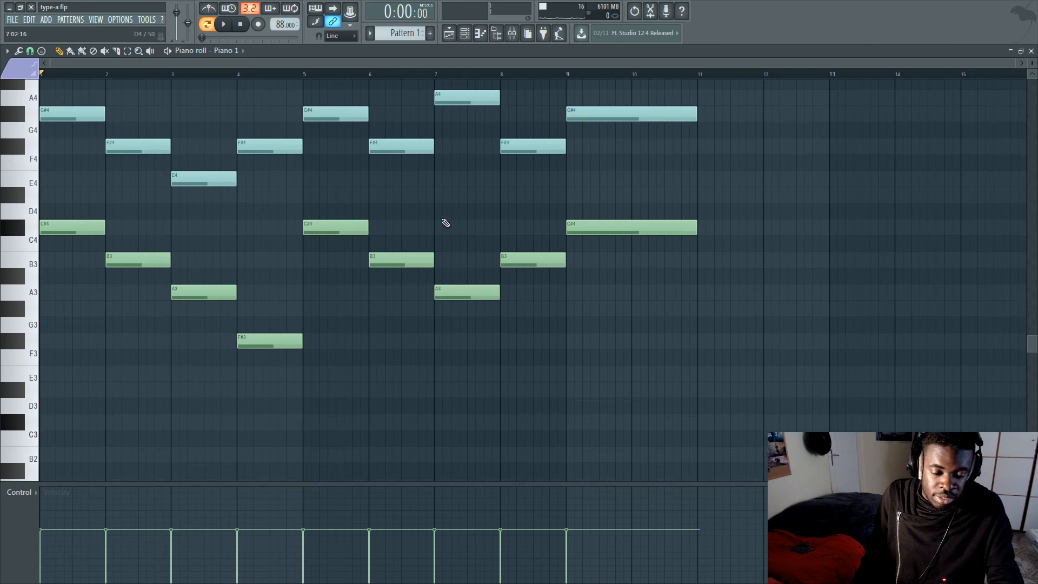
scroll(400, 238, up, 2)
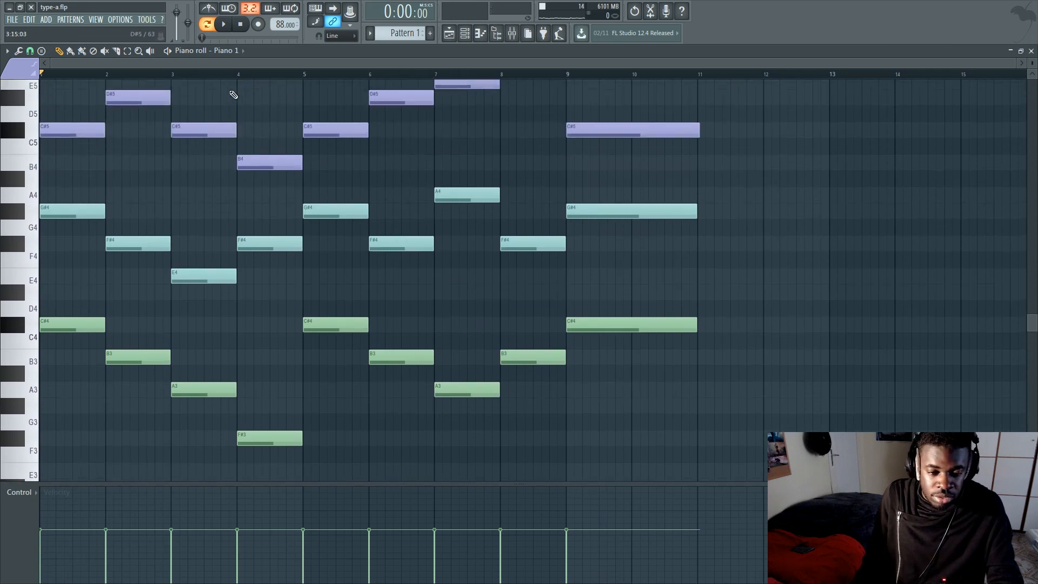
scroll(167, 155, up, 3)
click(229, 75)
scroll(246, 164, down, 3)
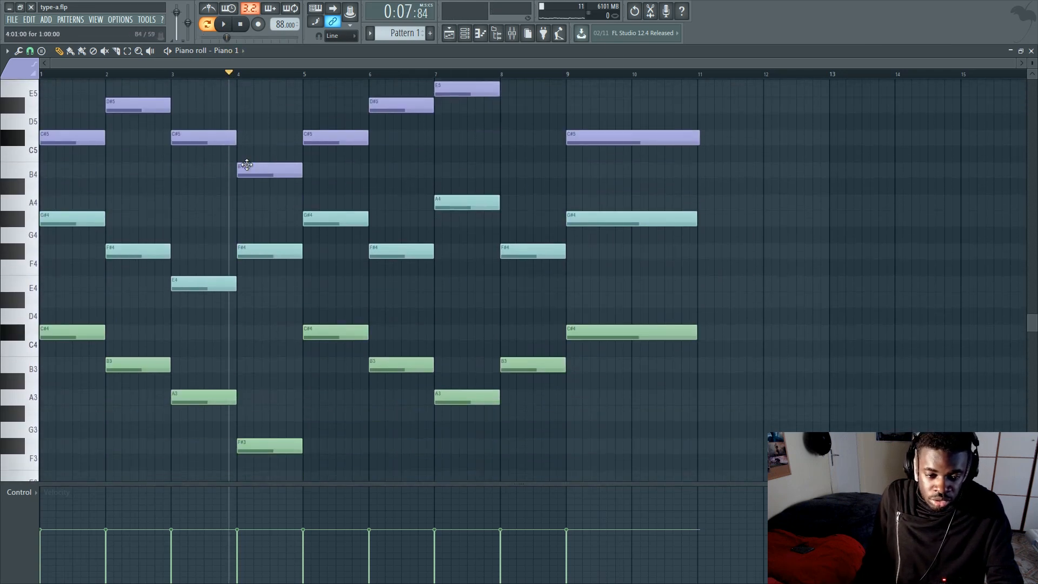
key(space)
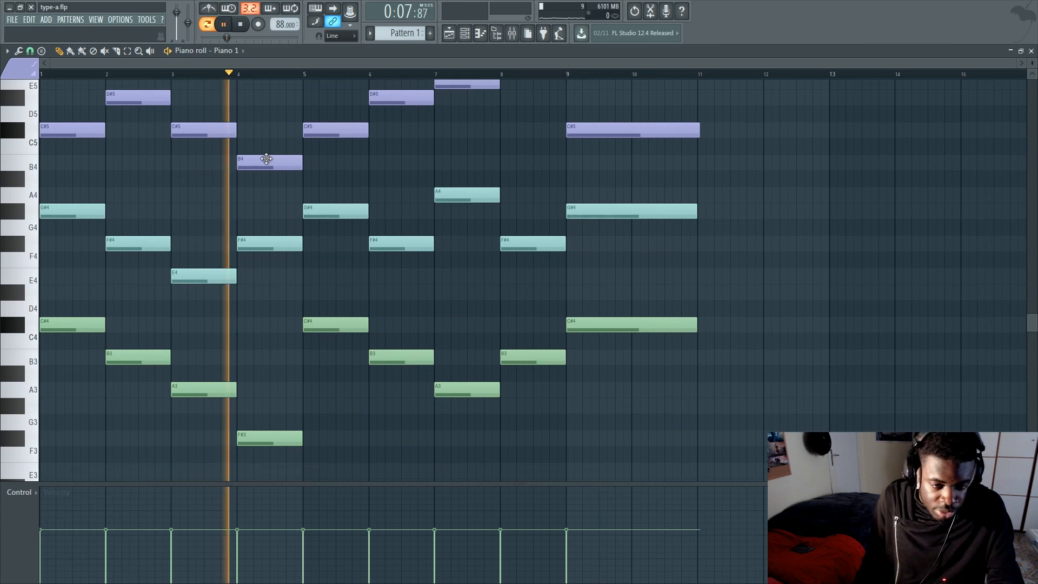
key(space)
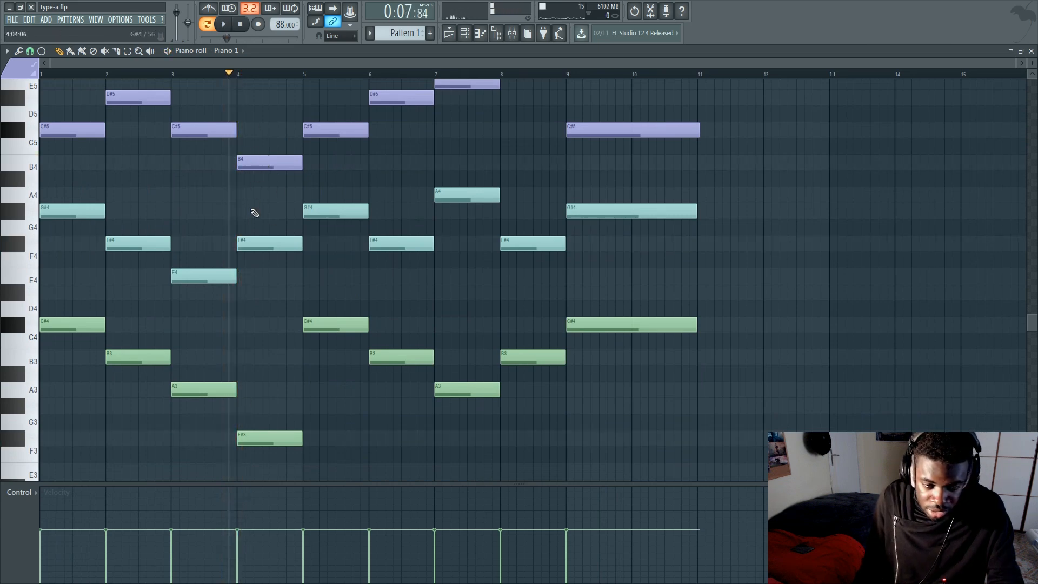
Try lowering the top-voice note in bar 4 to A4 and play back the bars leading into it
click(226, 131)
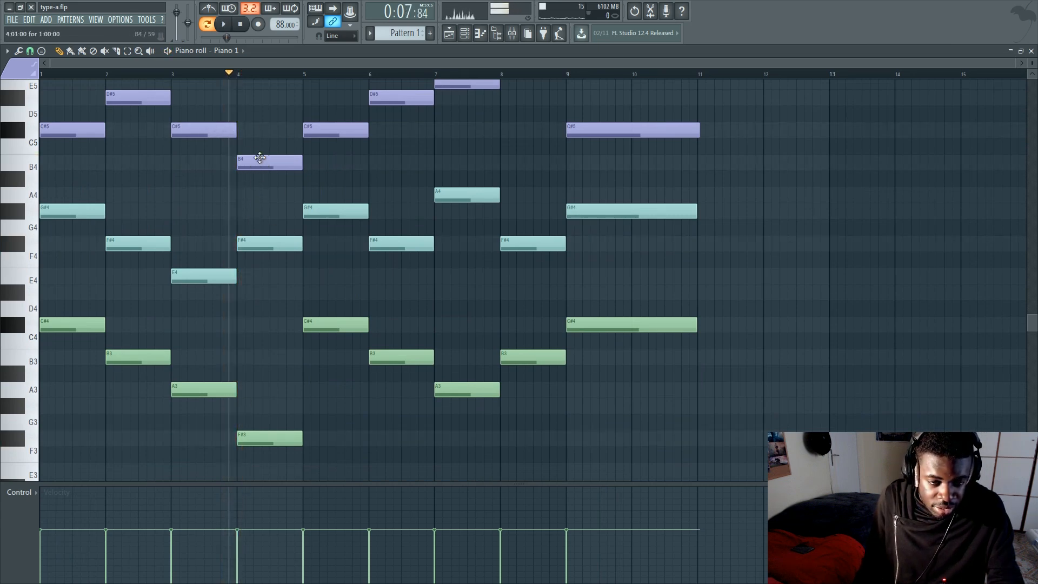
drag(265, 165, 265, 198)
key(space)
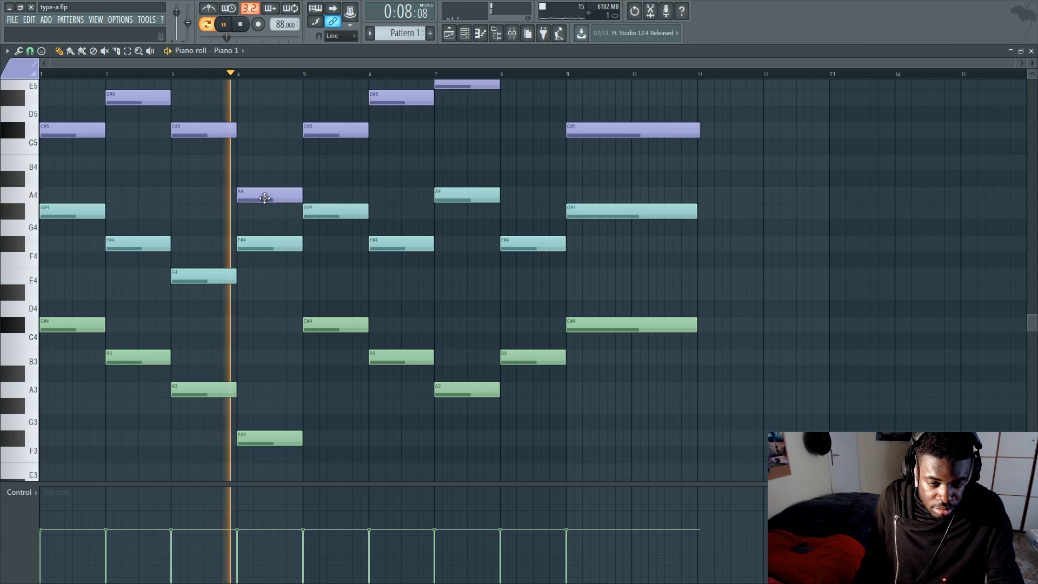
click(107, 74)
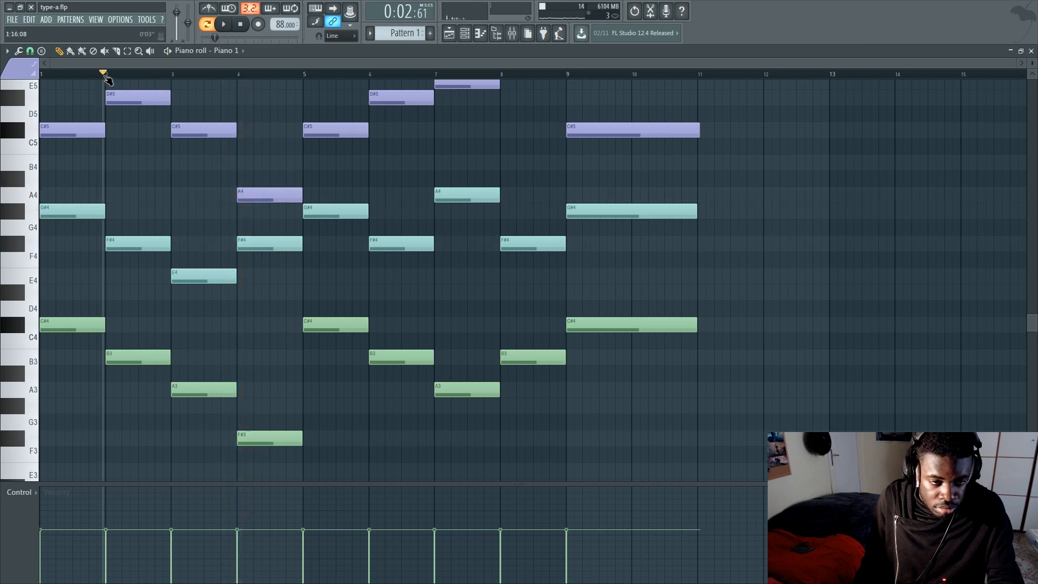
key(space)
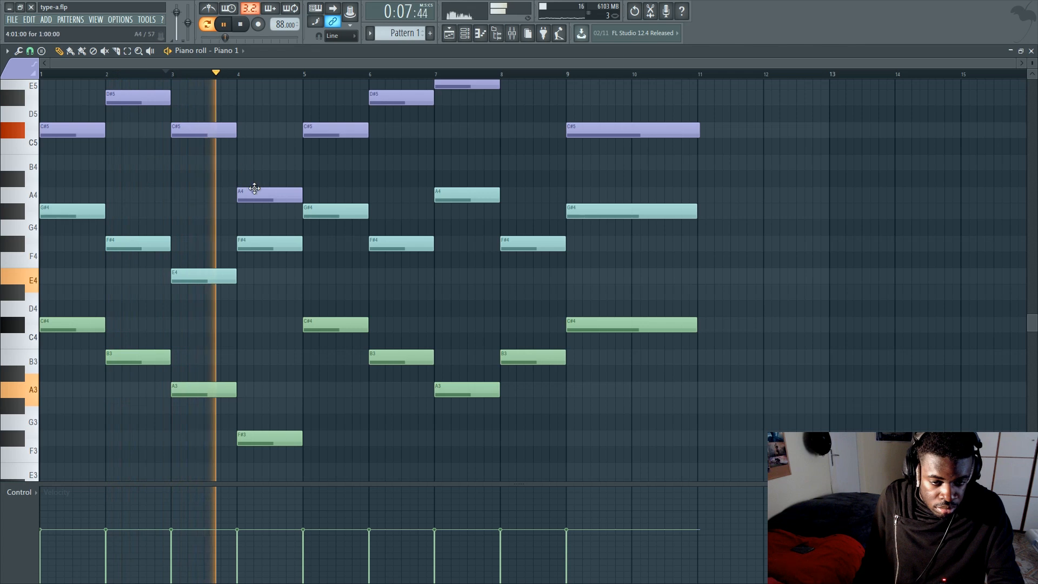
key(space)
Split bar 4 of the top voice into a half-bar D#5 followed by a half-bar B4
mouse_move(249, 193)
mouse_down()
mouse_move(257, 79)
mouse_move(258, 103)
mouse_up()
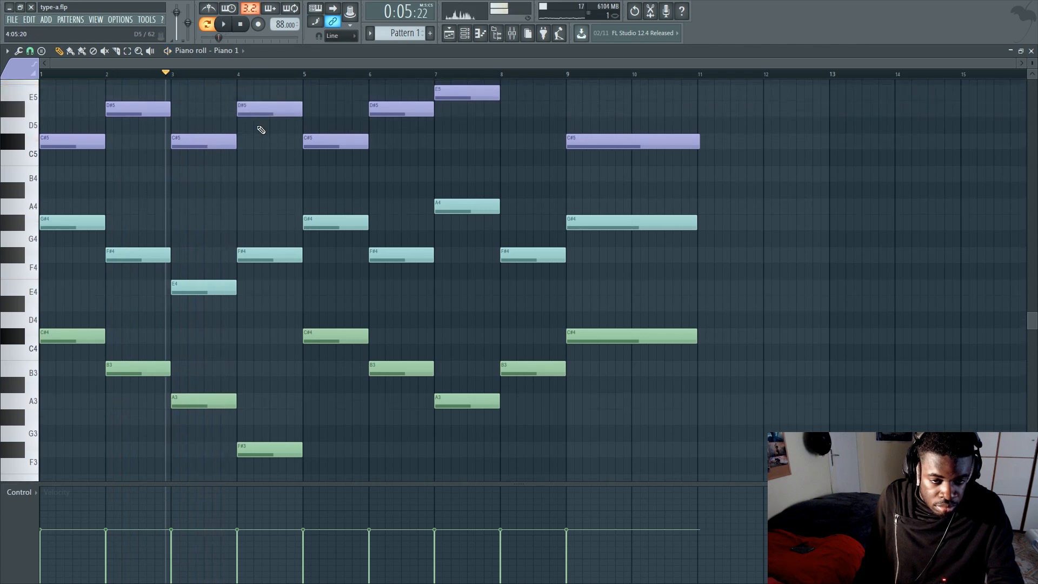
mouse_move(259, 156)
mouse_down()
mouse_move(269, 189)
mouse_move(274, 171)
mouse_up()
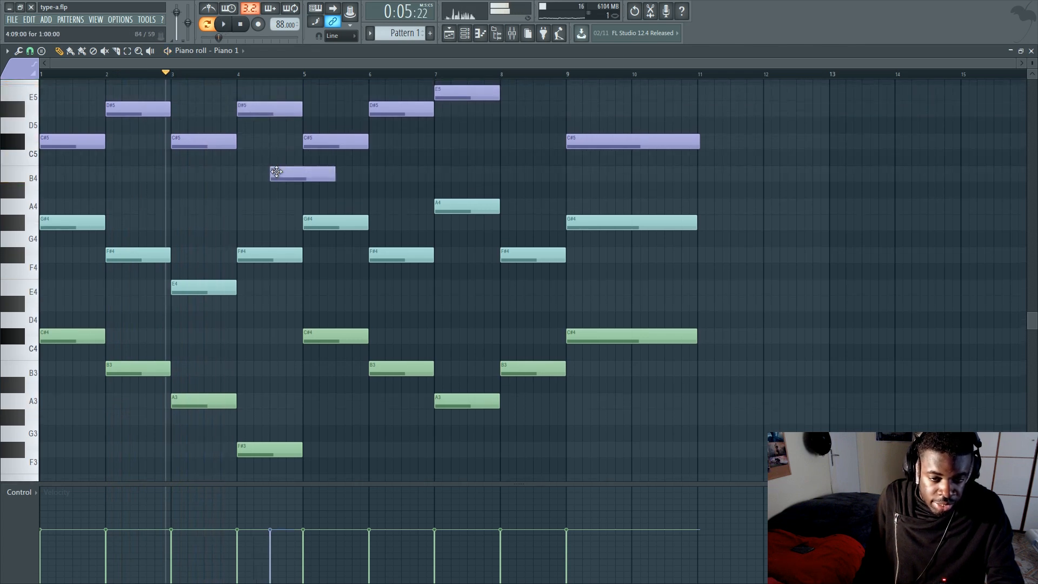
drag(300, 110, 268, 114)
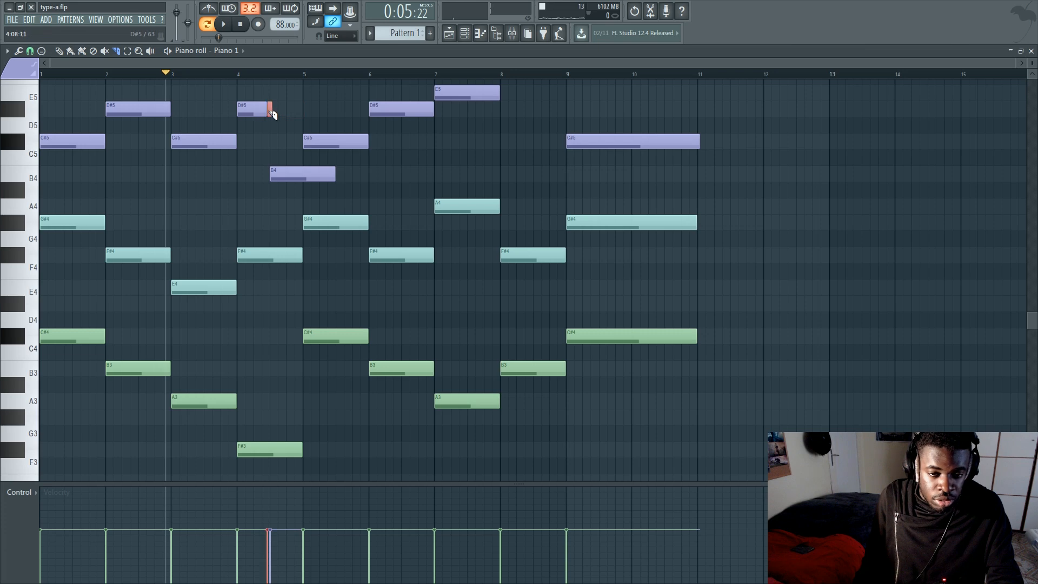
scroll(273, 113, up, 3)
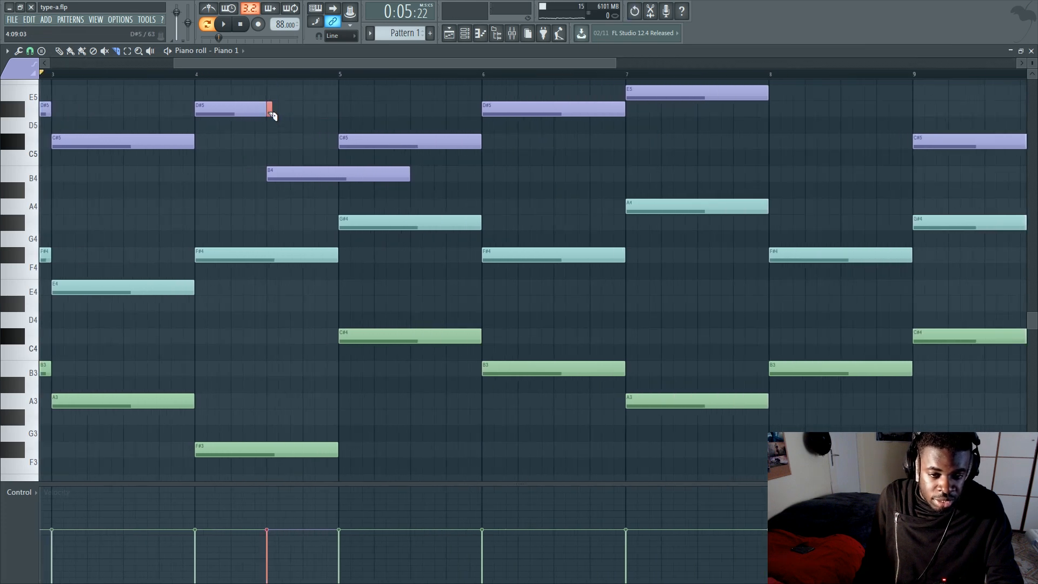
drag(341, 180, 345, 180)
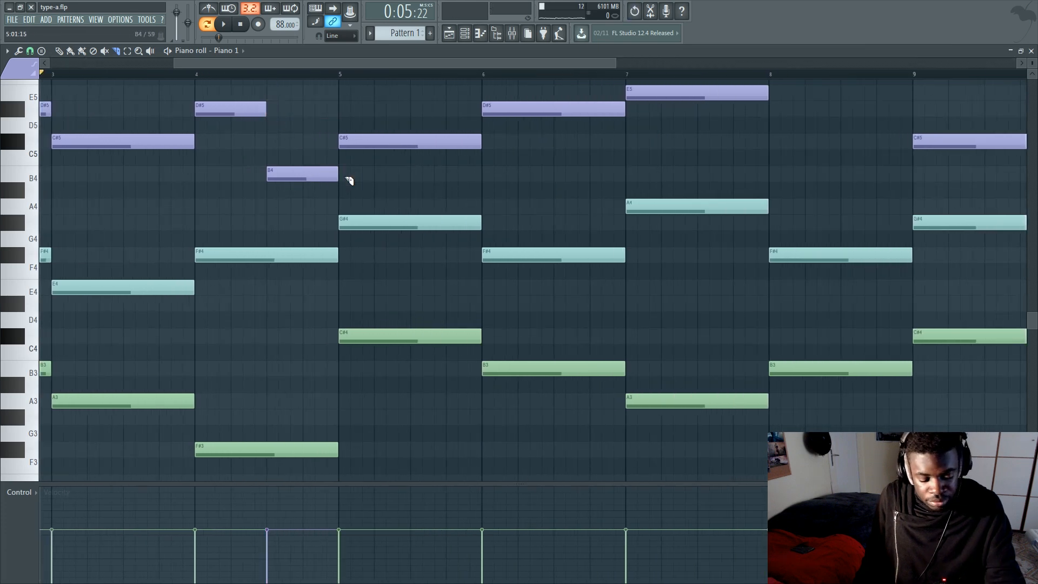
Shrink the piano roll's note rows and play back from late bar 2 to check the revised bar 4
scroll(276, 143, up, 4)
scroll(275, 147, down, 1)
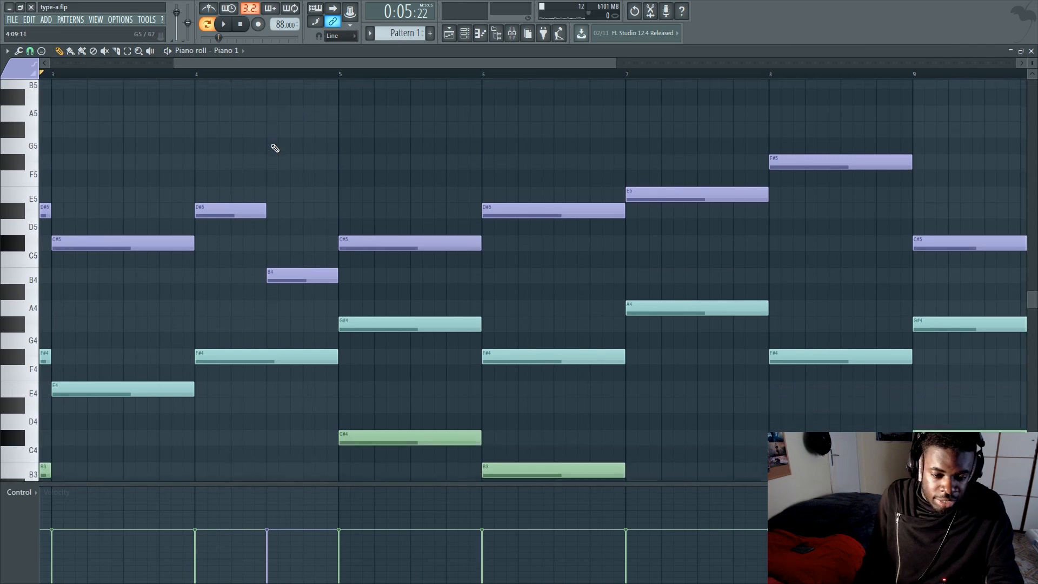
scroll(236, 154, down, 1)
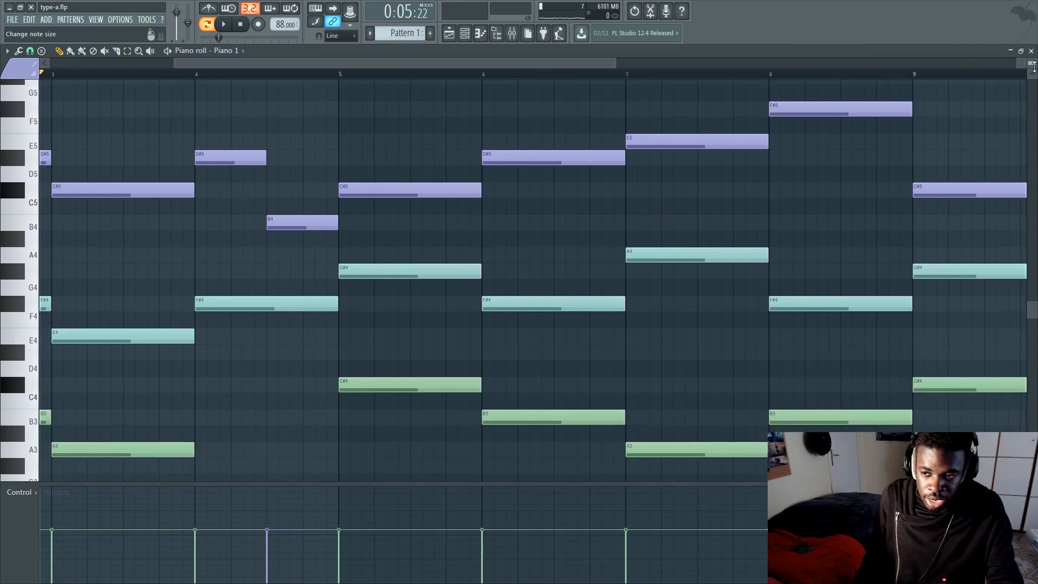
drag(1033, 66, 1032, 76)
scroll(265, 246, down, 1)
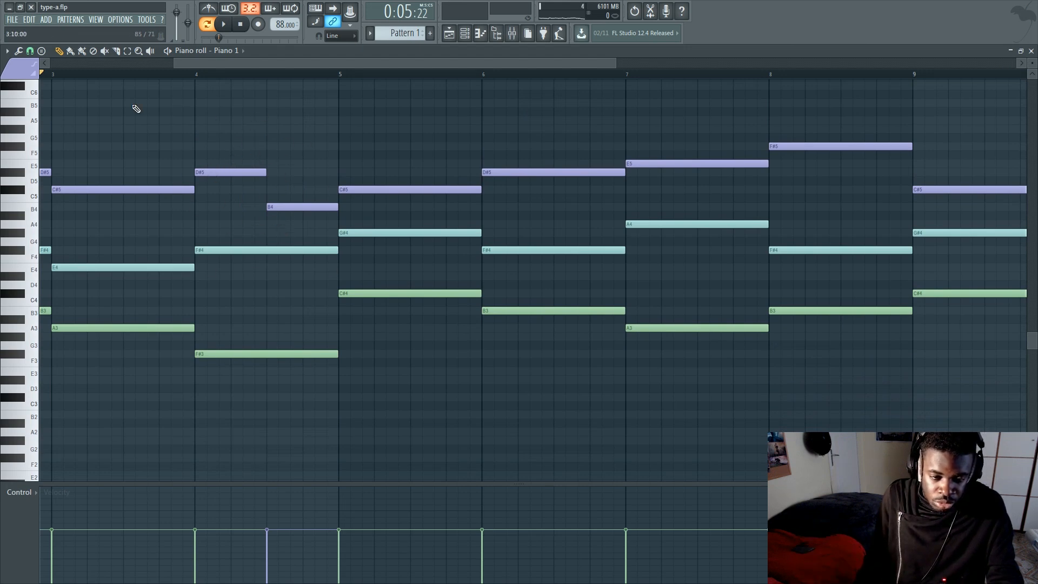
key(space)
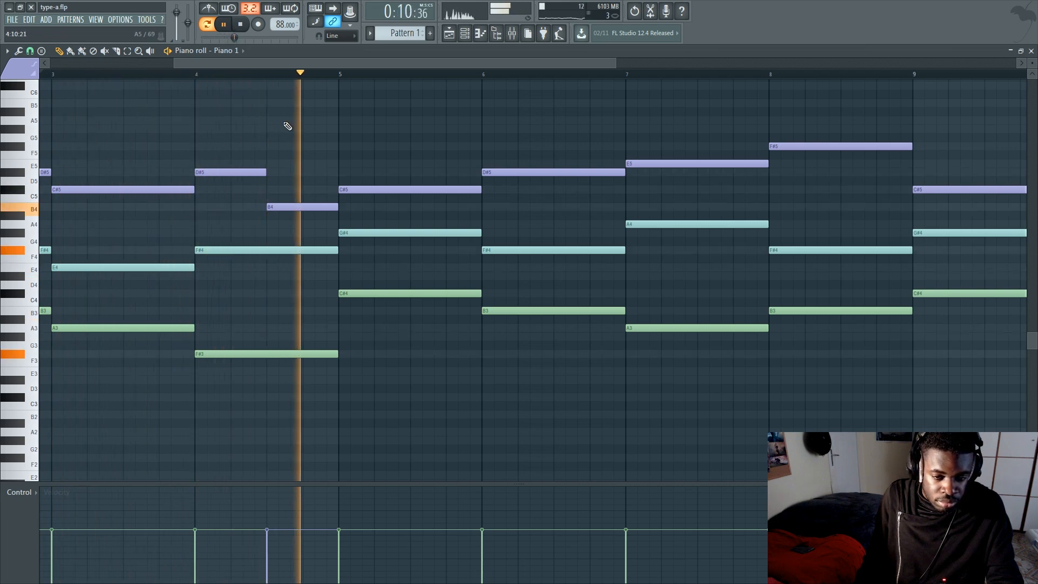
scroll(371, 67, down, 3)
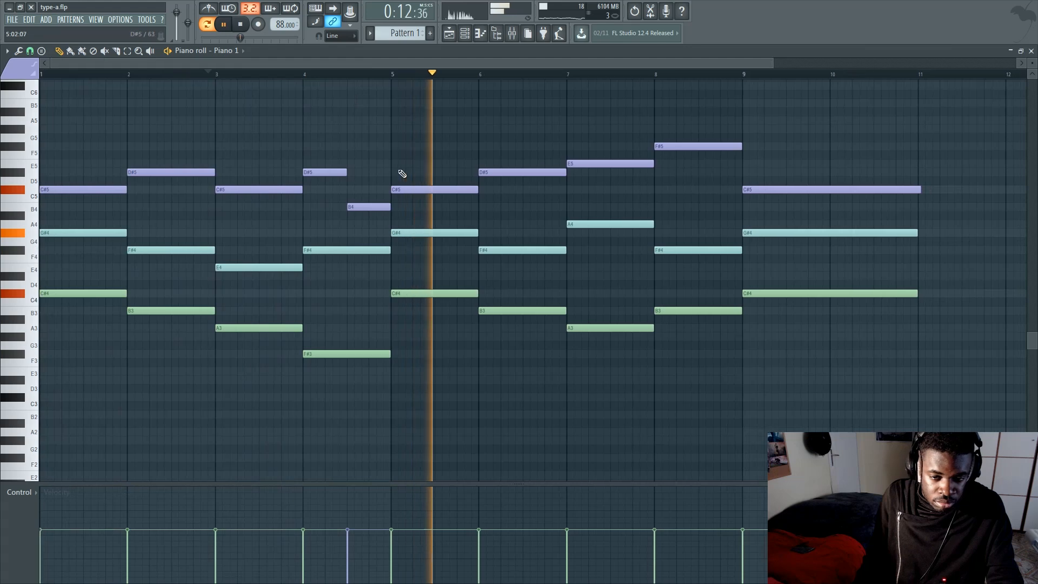
key(space)
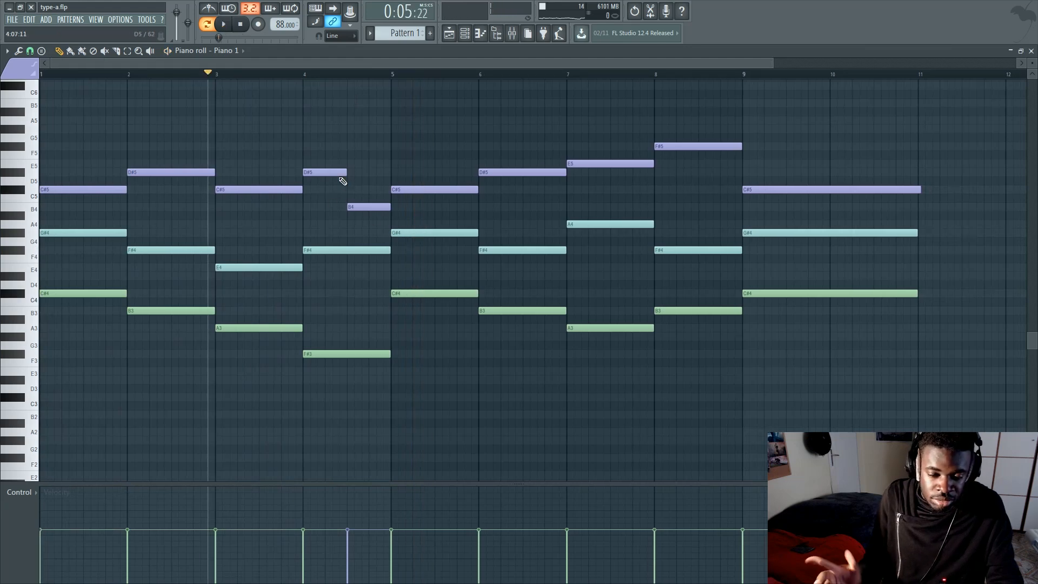
Switch the drawing color for notes to color group 5
scroll(343, 180, up, 2)
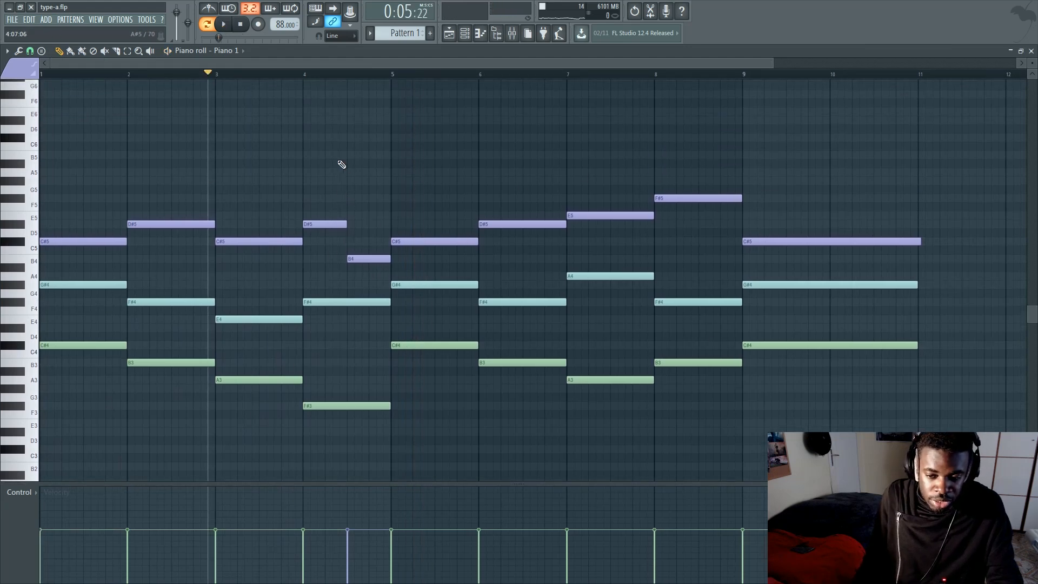
scroll(341, 165, down, 2)
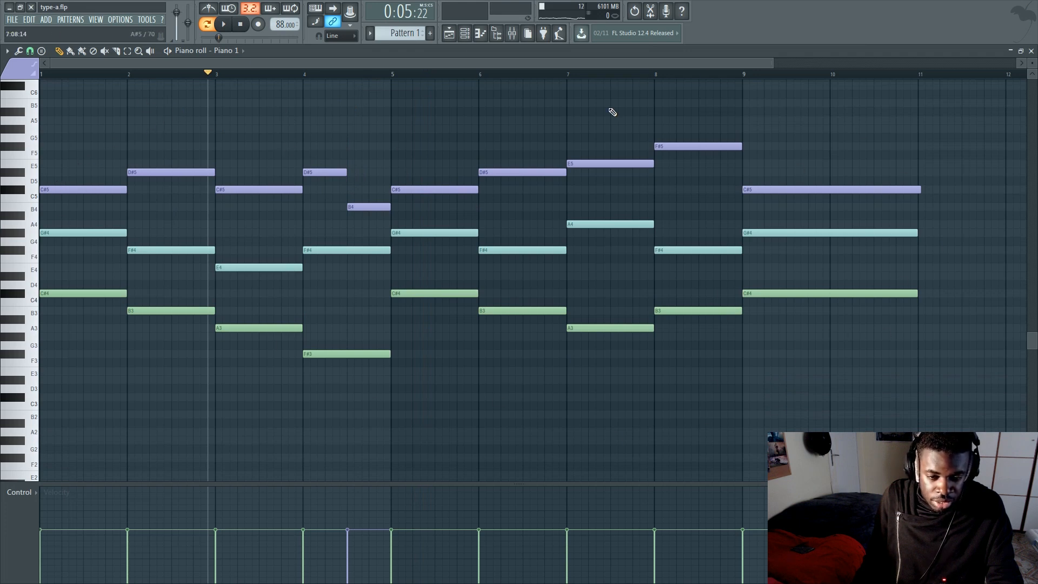
click(8, 77)
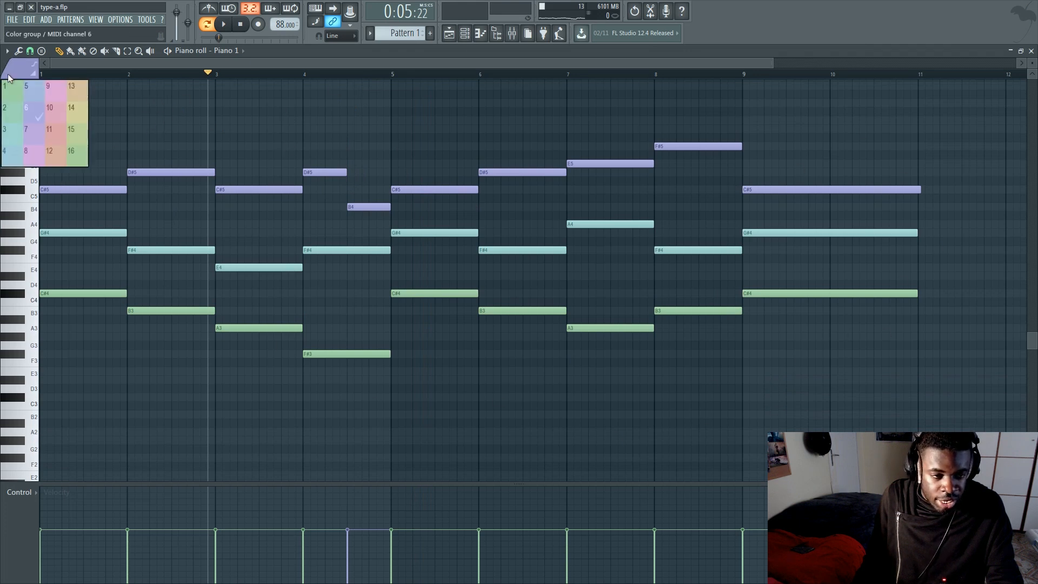
click(32, 111)
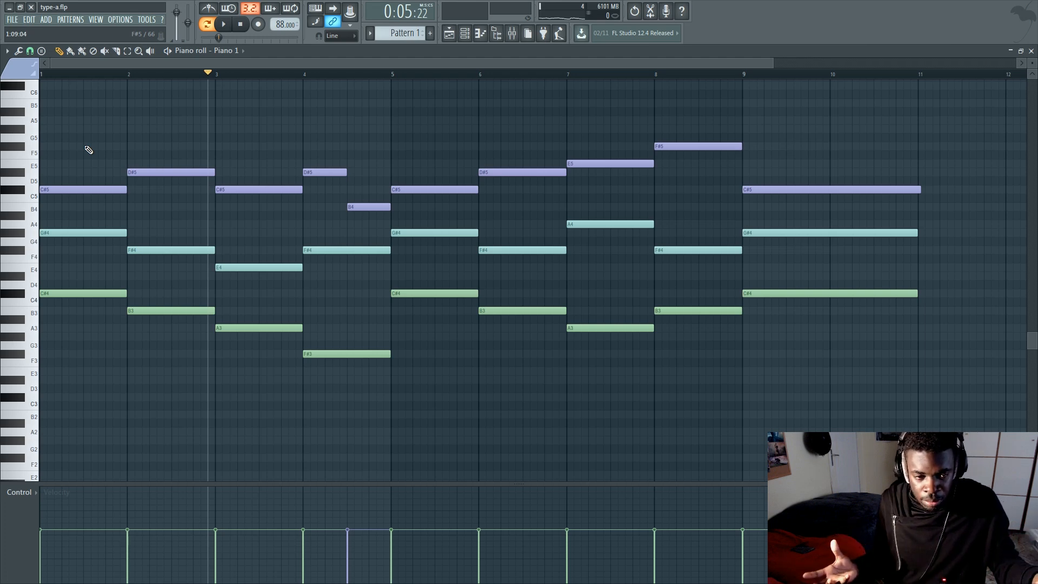
Begin a new high voice with one-bar notes E6, D#6, C#6 and D#6 in bars 1 to 4
scroll(89, 150, up, 2)
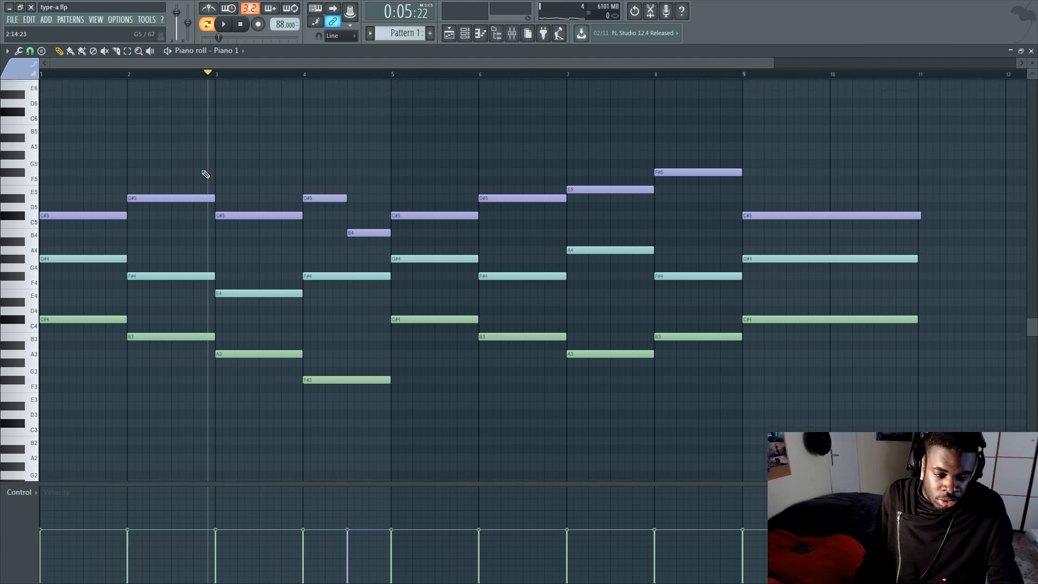
scroll(206, 222, up, 4)
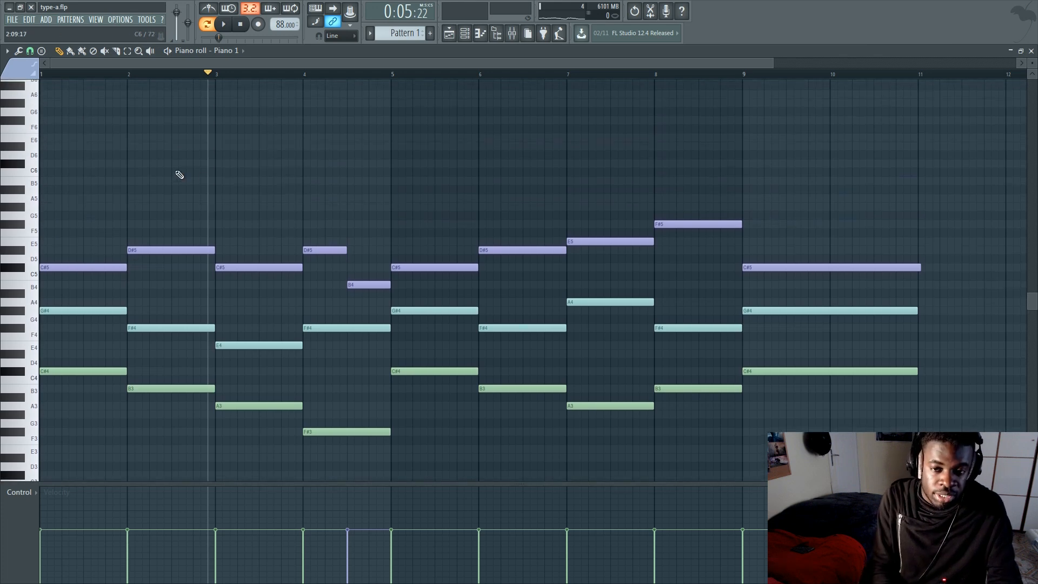
scroll(108, 212, down, 4)
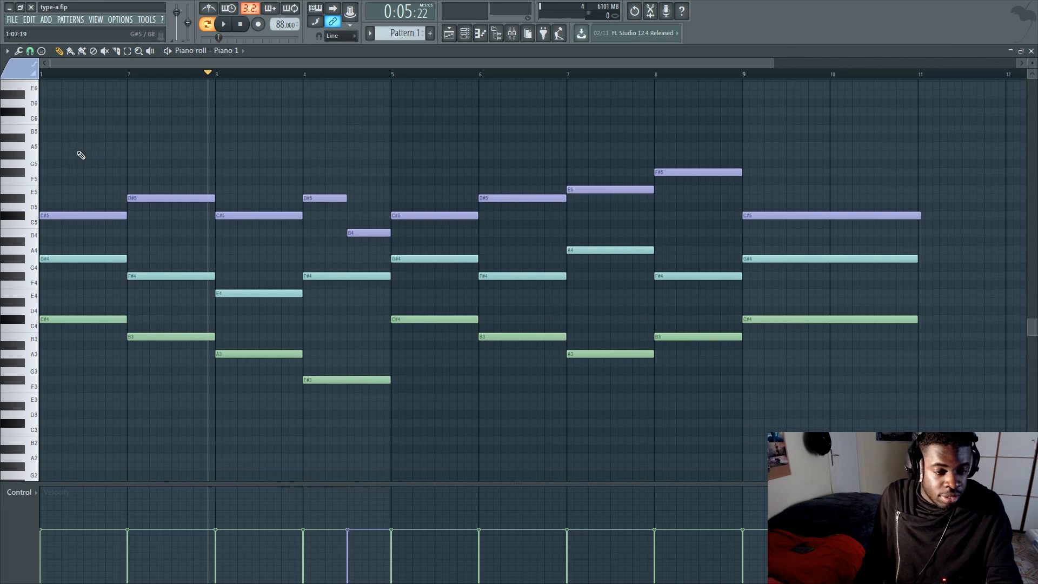
drag(78, 152, 21, 81)
drag(89, 89, 154, 104)
click(125, 105)
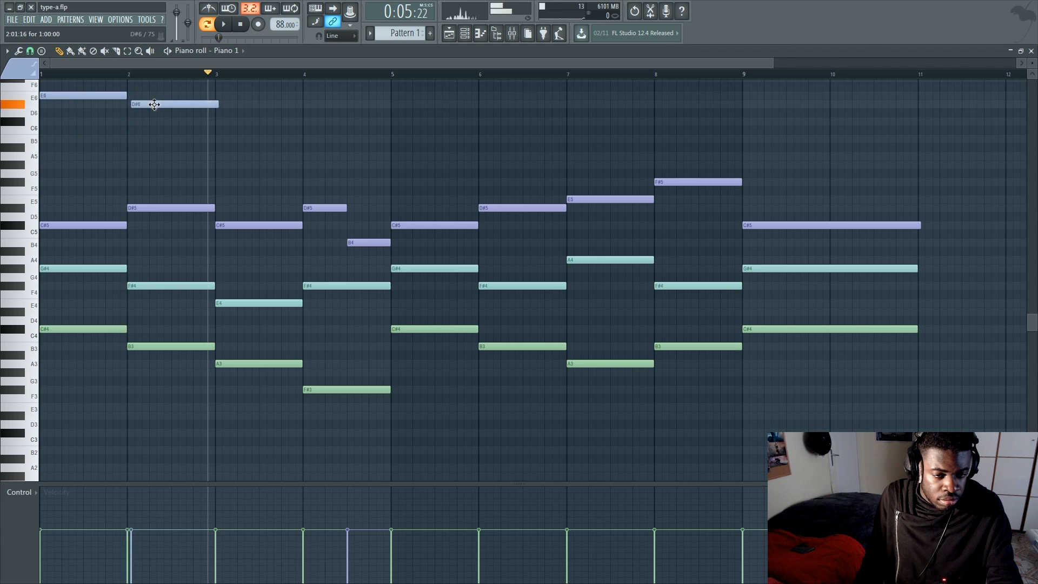
click(209, 124)
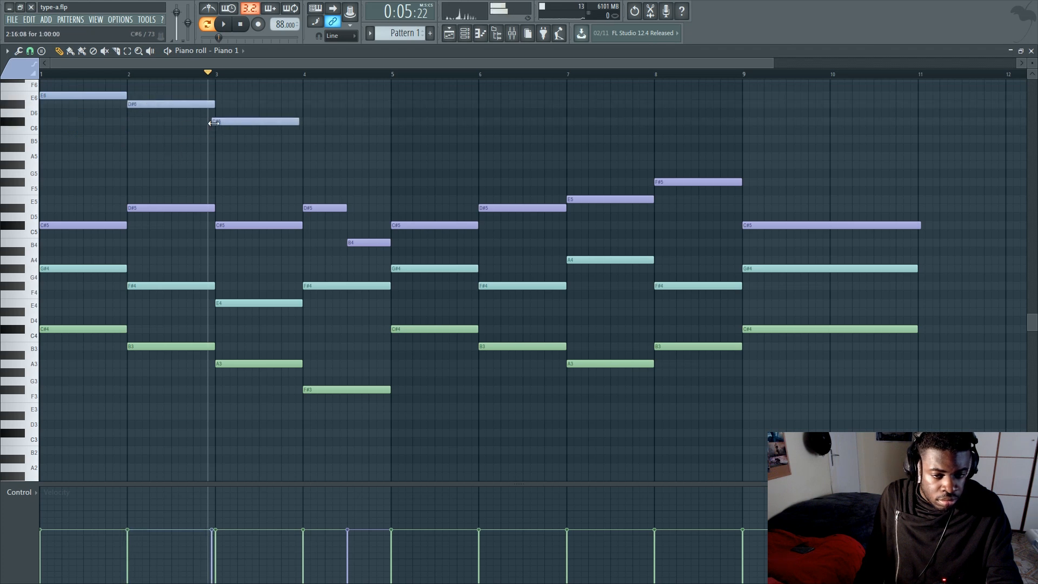
click(296, 107)
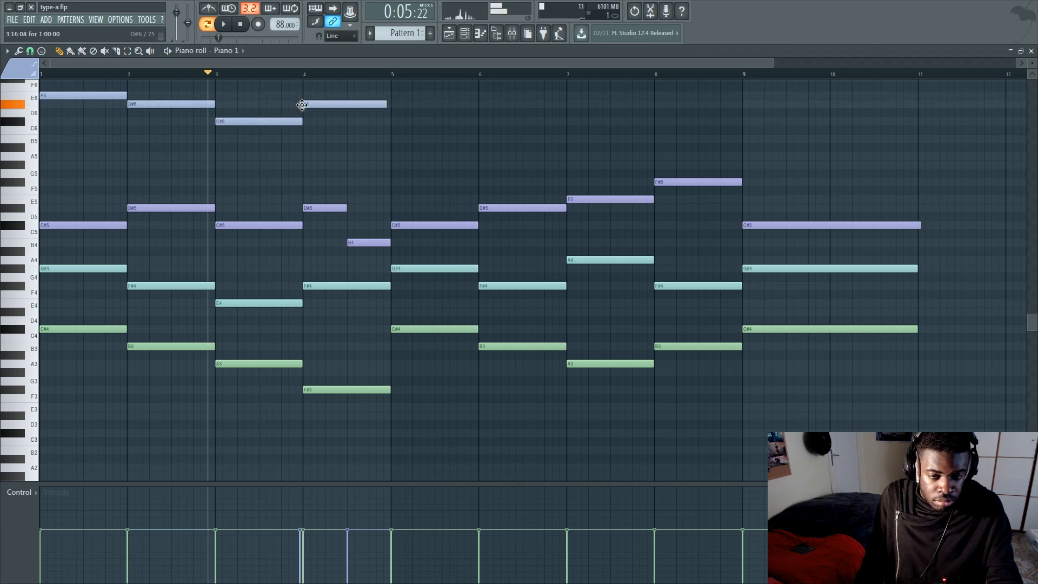
Split bar 4 of the high voice into a half-bar D#6 followed by a half-bar B5
drag(349, 103, 371, 102)
click(348, 138)
click(349, 105)
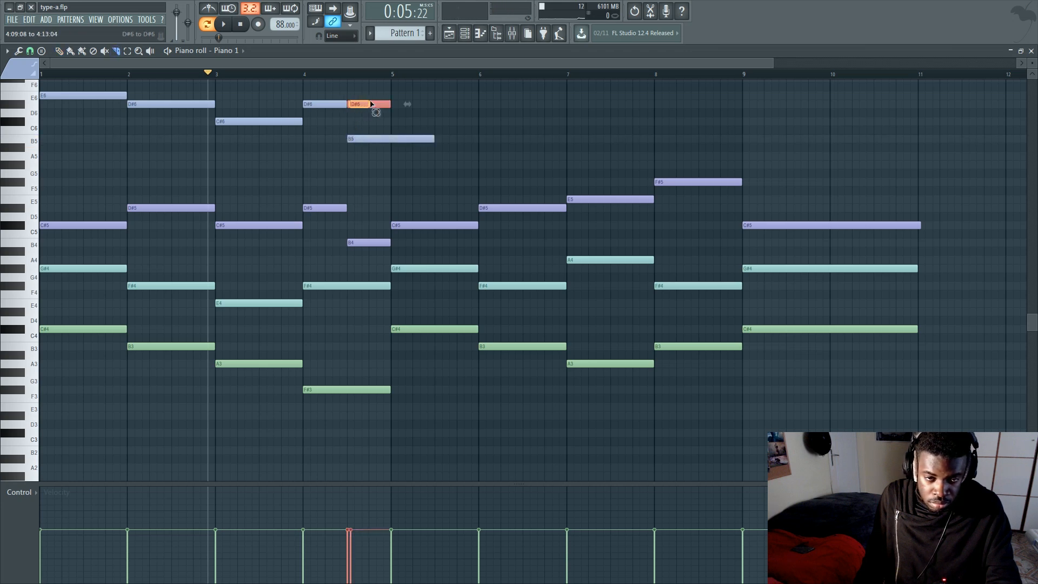
key(alt+m)
click(390, 141)
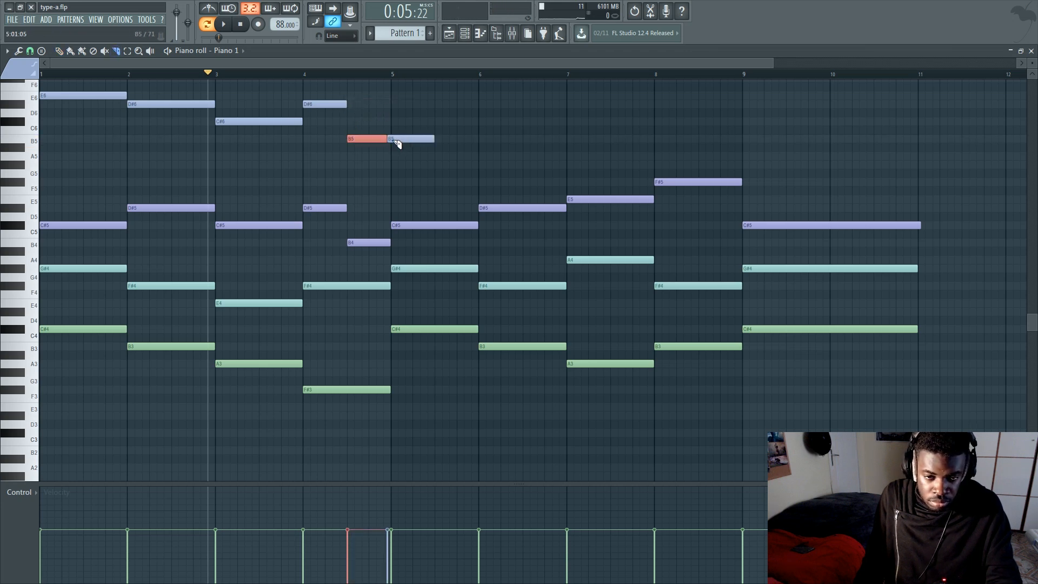
ctrl+click(389, 140)
ctrl+click(387, 139)
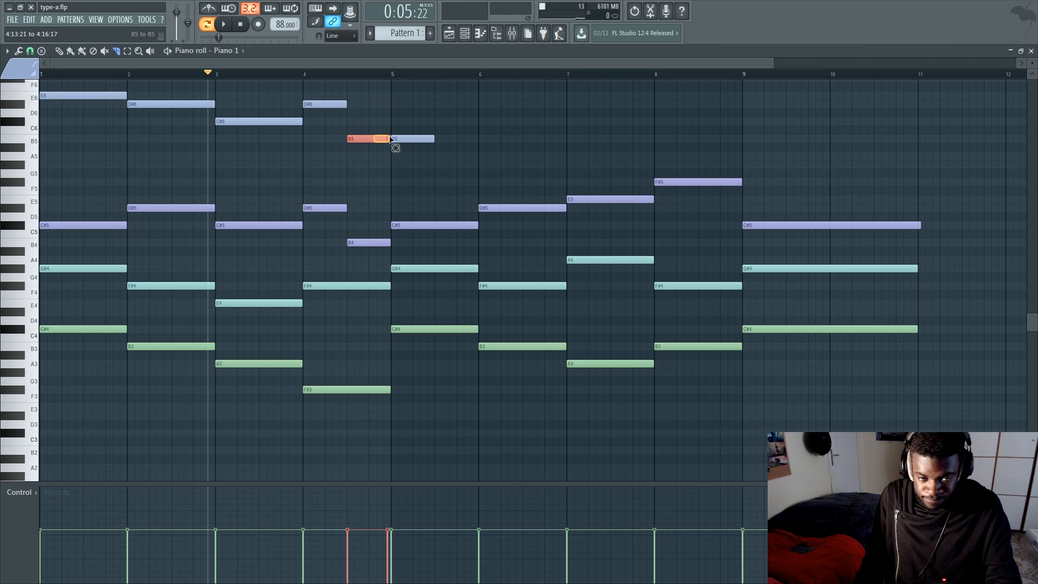
key(ctrl+g)
drag(400, 126, 407, 142)
key(Delete)
key(p)
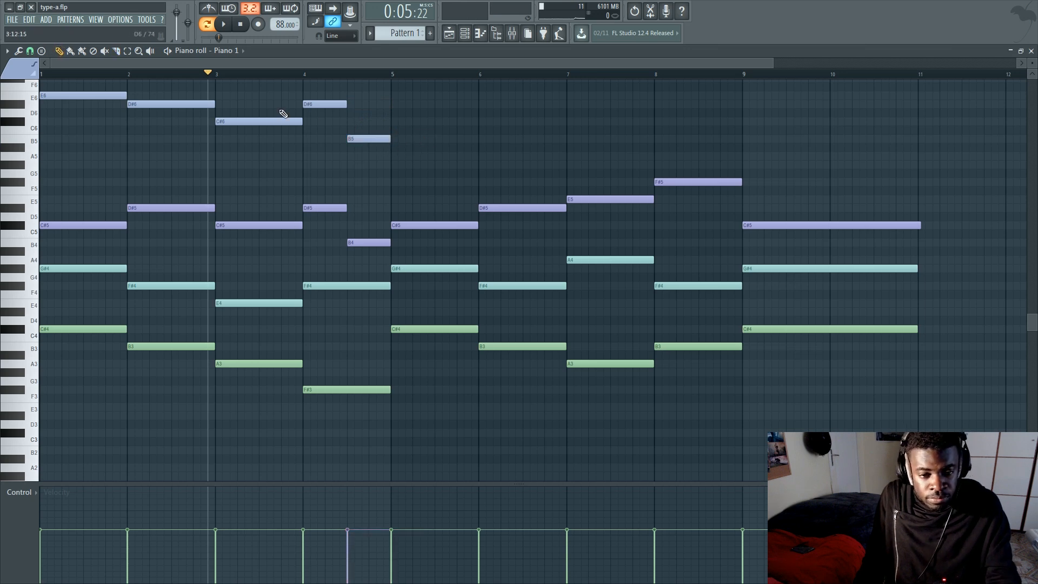
Continue the high voice with one-bar notes E6, F#6, A6 and F#6 in bars 5 to 8
scroll(405, 144, up, 2)
click(395, 122)
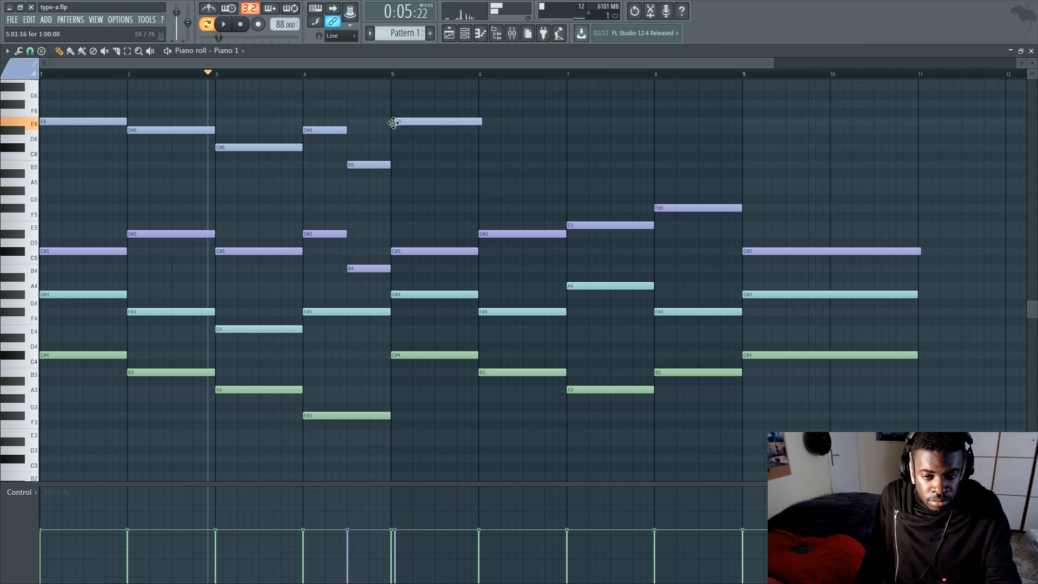
scroll(463, 143, up, 5)
click(481, 182)
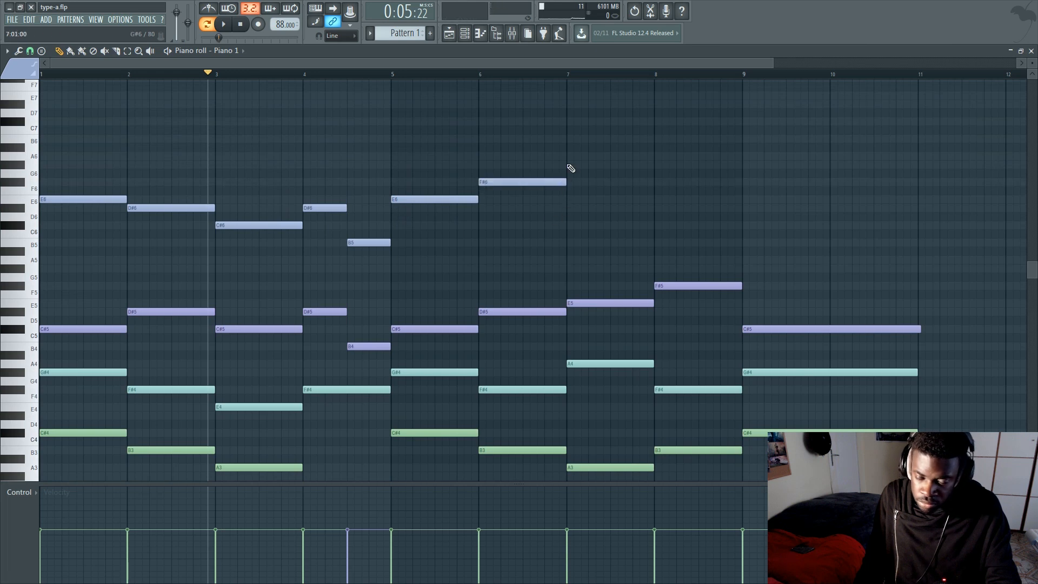
drag(570, 166, 570, 147)
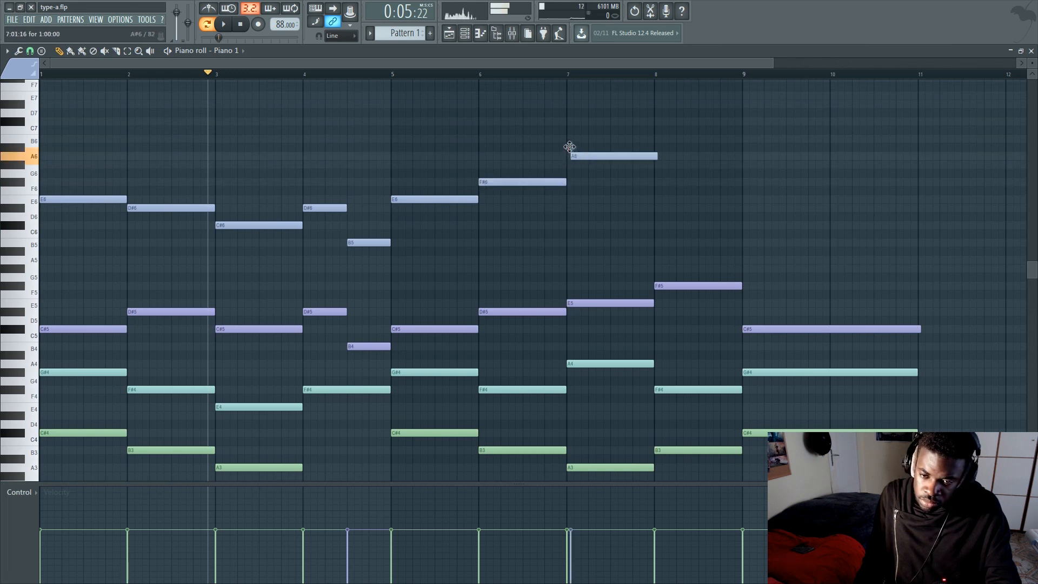
click(654, 184)
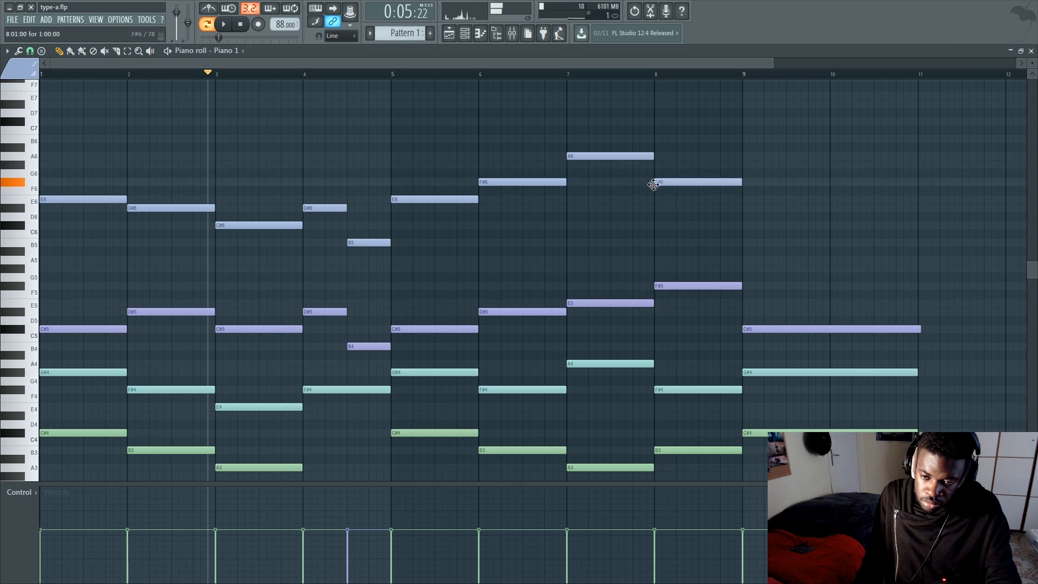
Split bar 8 of the high voice into a half-bar F#6 followed by a half-bar G#6
click(699, 168)
right_click(706, 185)
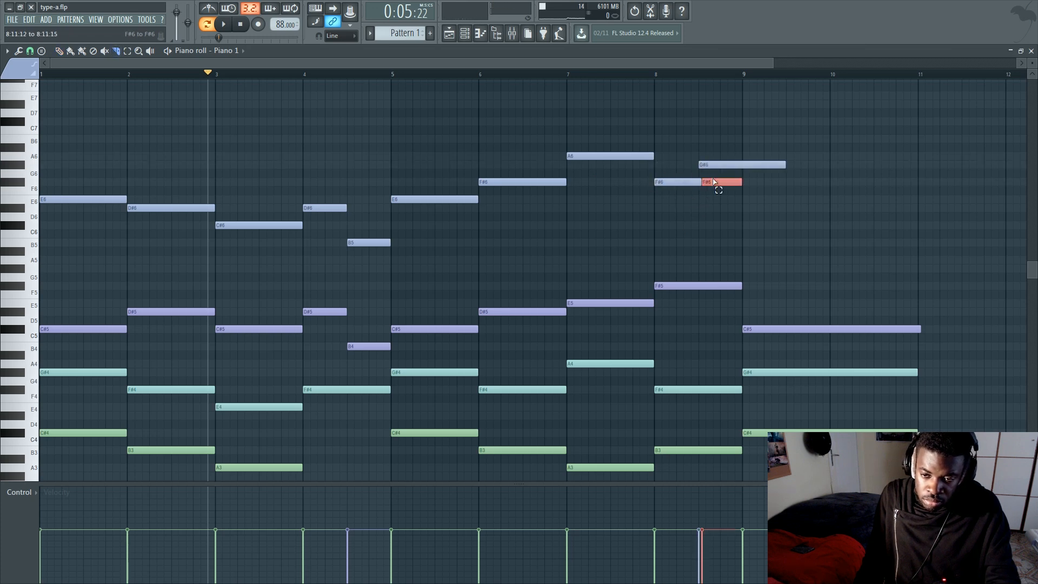
click(743, 165)
right_click(758, 166)
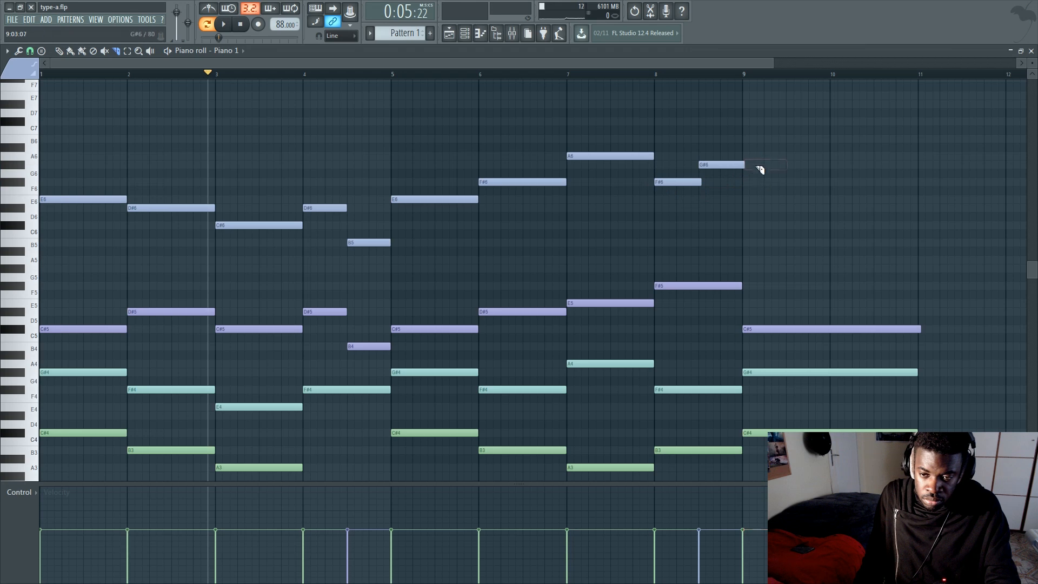
drag(759, 165, 694, 198)
click(695, 216)
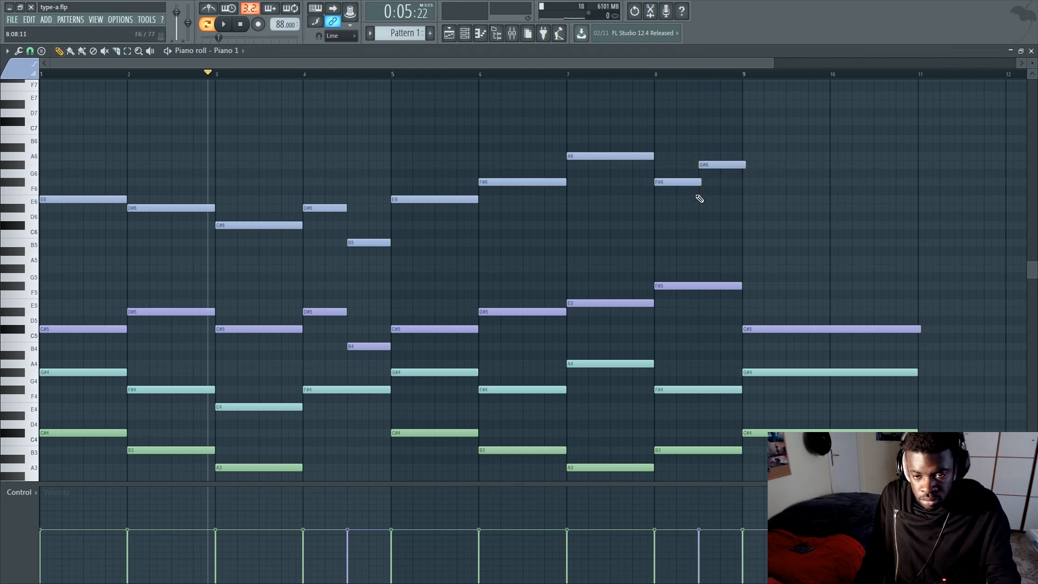
key(p)
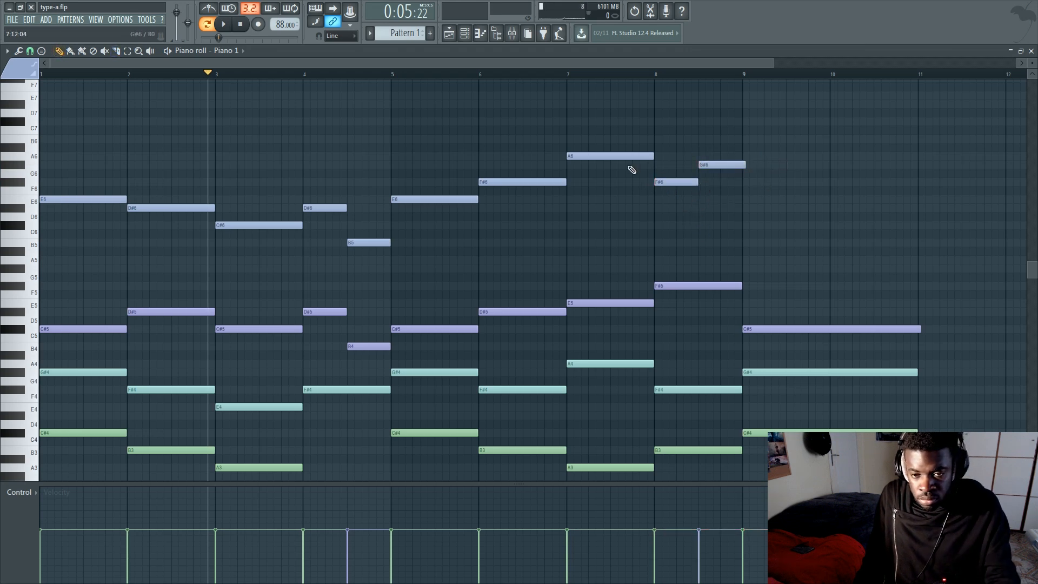
Raise the two half-bar notes in bar 8 of the high voice to B6 and D#7
mouse_move(673, 184)
mouse_down()
mouse_move(672, 130)
mouse_move(672, 139)
mouse_up()
double_click(734, 173)
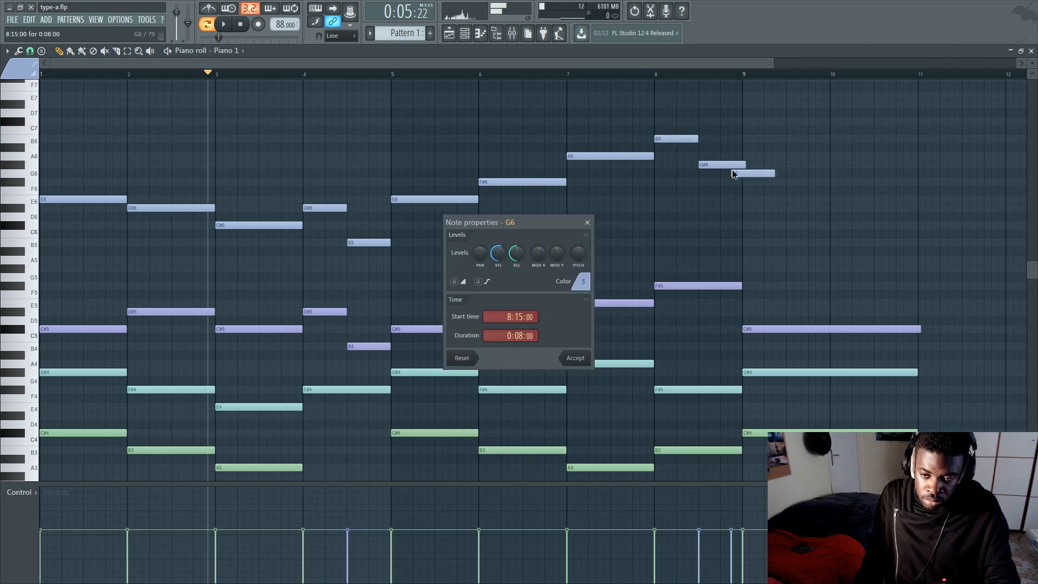
click(588, 222)
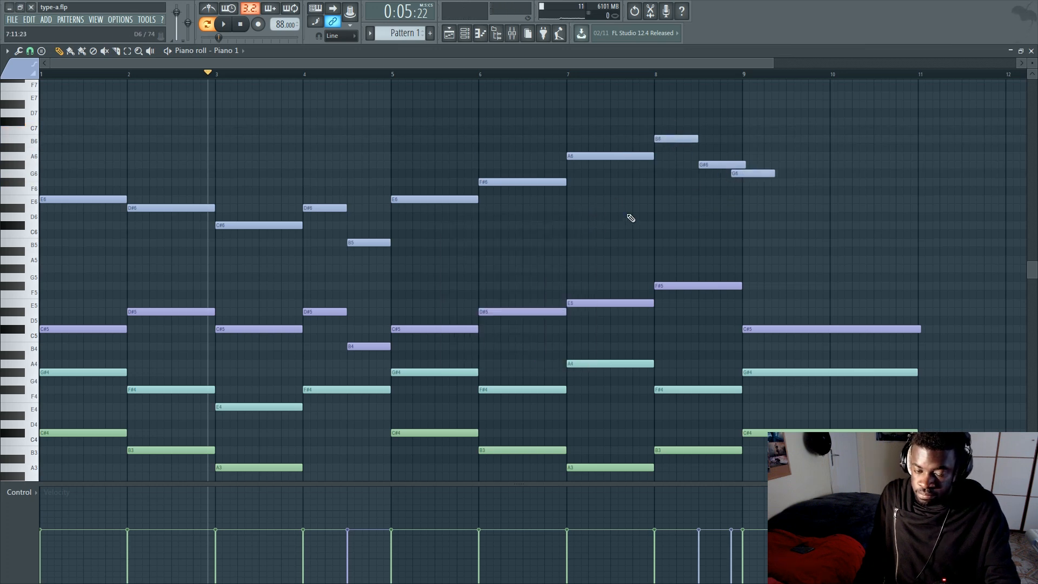
right_click(768, 176)
drag(710, 165, 709, 97)
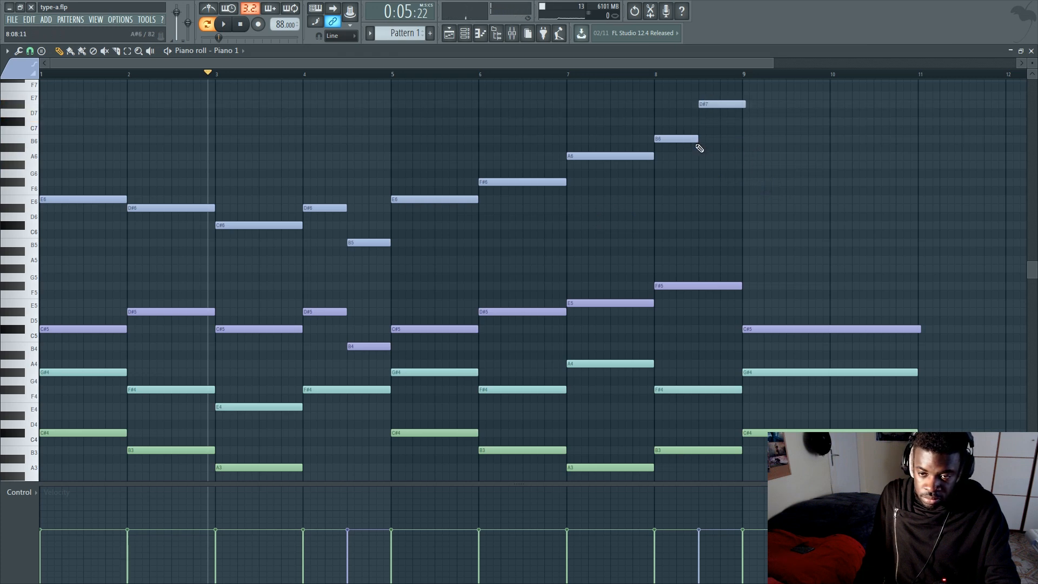
End the high voice with a C#7 held through bars 9 and 10, and play back the progression
click(743, 121)
drag(789, 121, 916, 153)
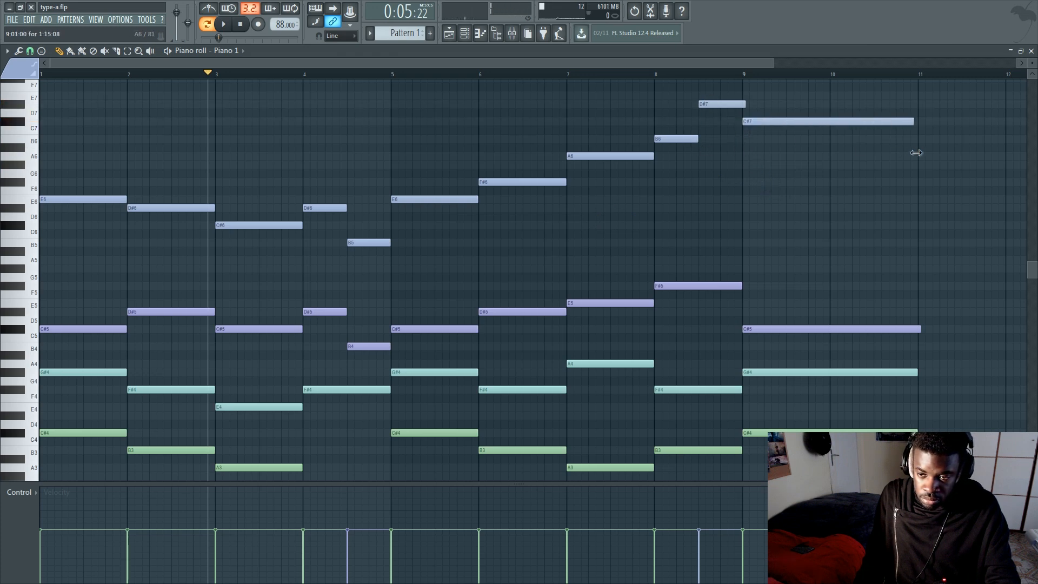
key(space)
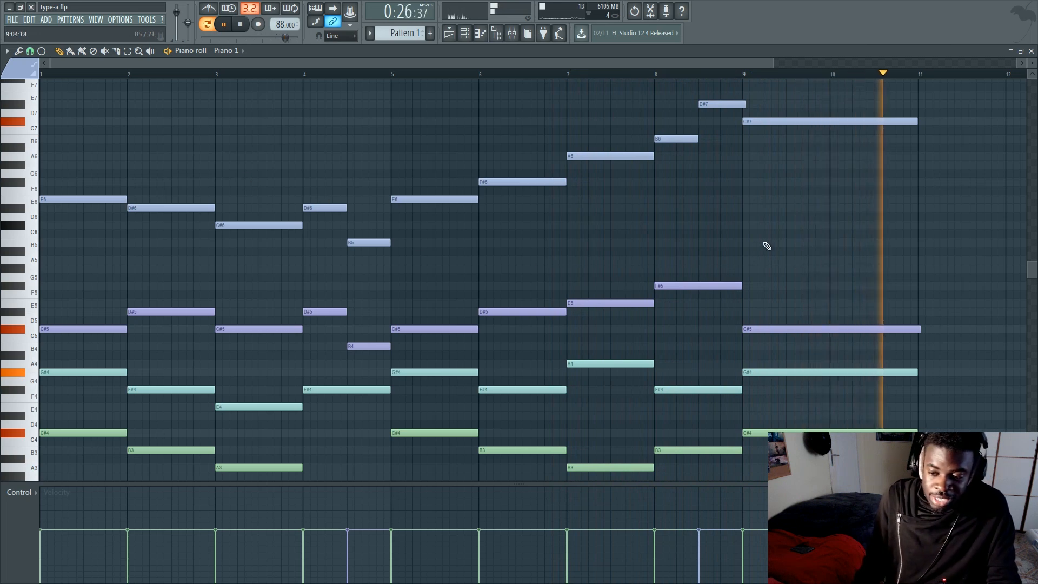
key(space)
Mute all notes of the three voices above the green bass line
ctrl+right_click(773, 245)
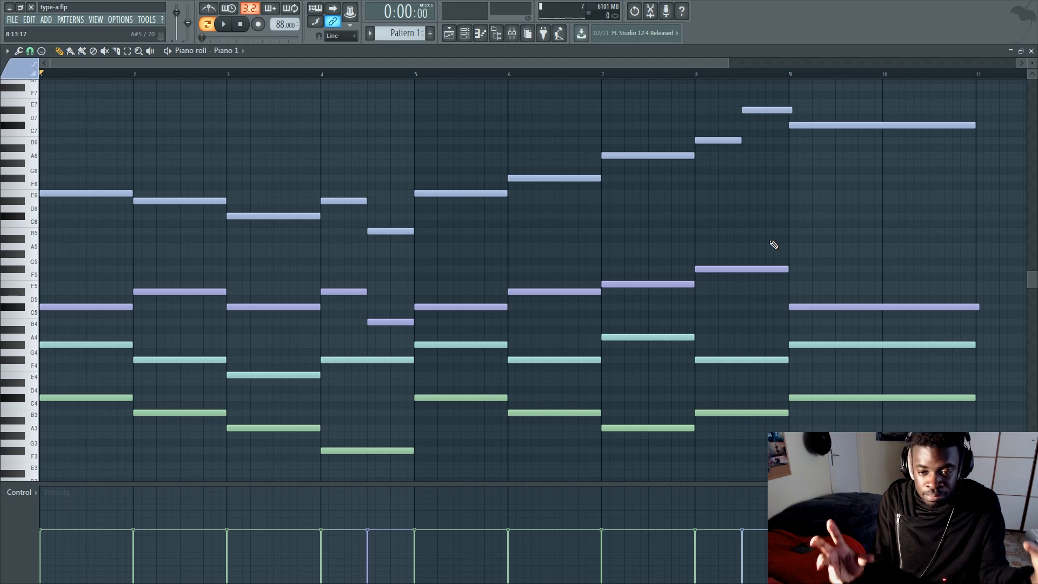
scroll(942, 210, down, 1)
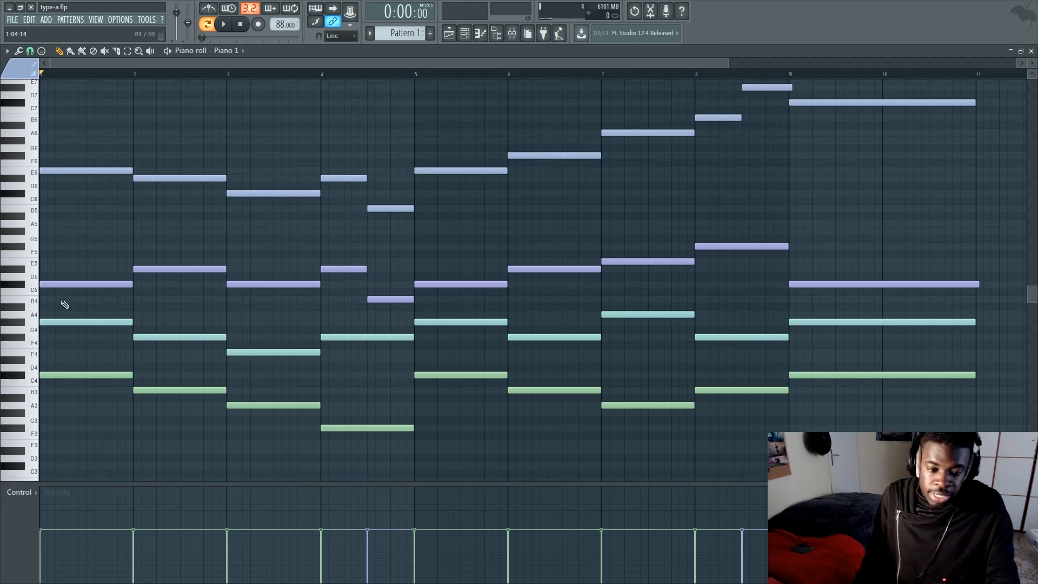
drag(34, 357, 69, 85)
scroll(106, 106, up, 3)
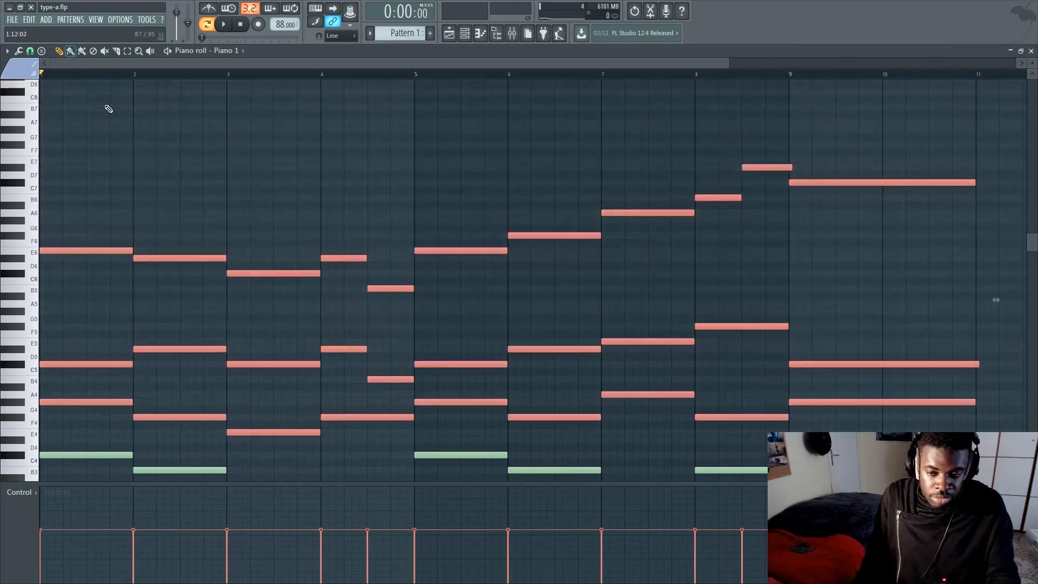
click(305, 215)
scroll(294, 164, down, 5)
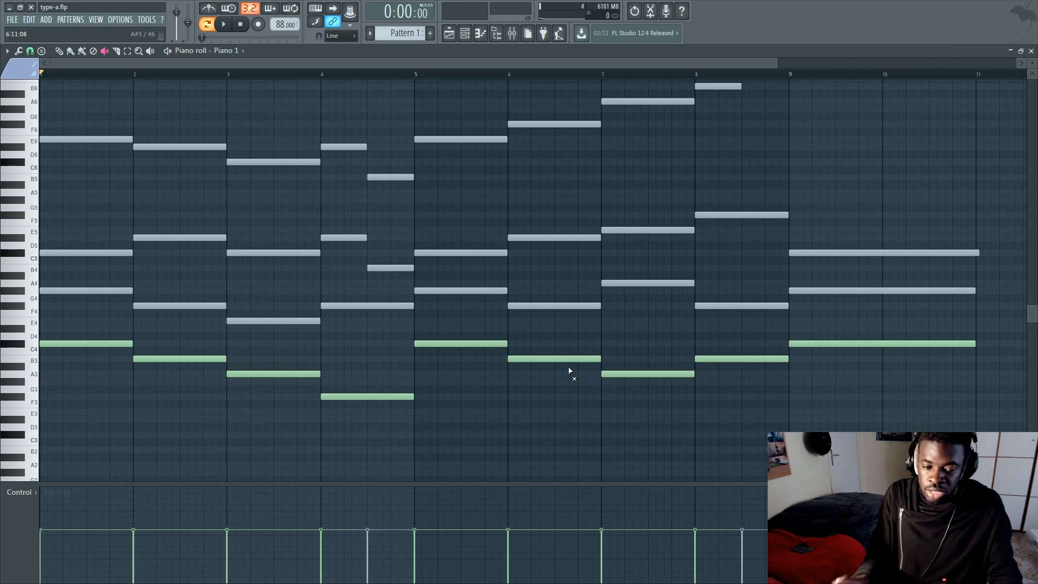
Unmute the cyan voice directly above the bass and audition the two voices from bar 1
key(ctrl+a)
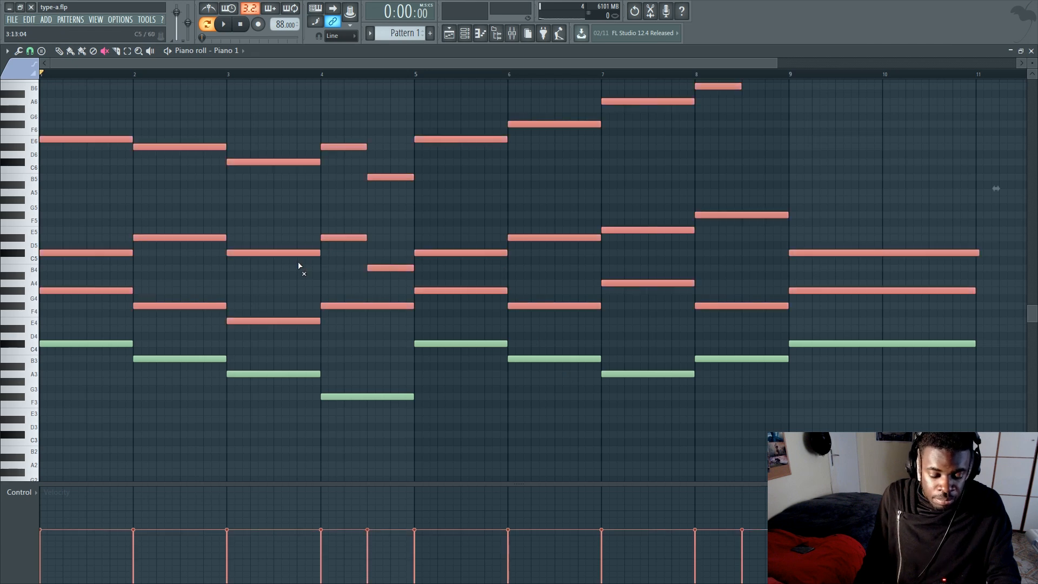
key(alt+m)
mouse_move(102, 290)
mouse_down()
mouse_move(246, 319)
mouse_move(362, 313)
mouse_up()
mouse_move(470, 304)
mouse_down()
mouse_move(593, 280)
mouse_move(683, 307)
mouse_move(818, 289)
mouse_move(649, 277)
mouse_up()
key(space)
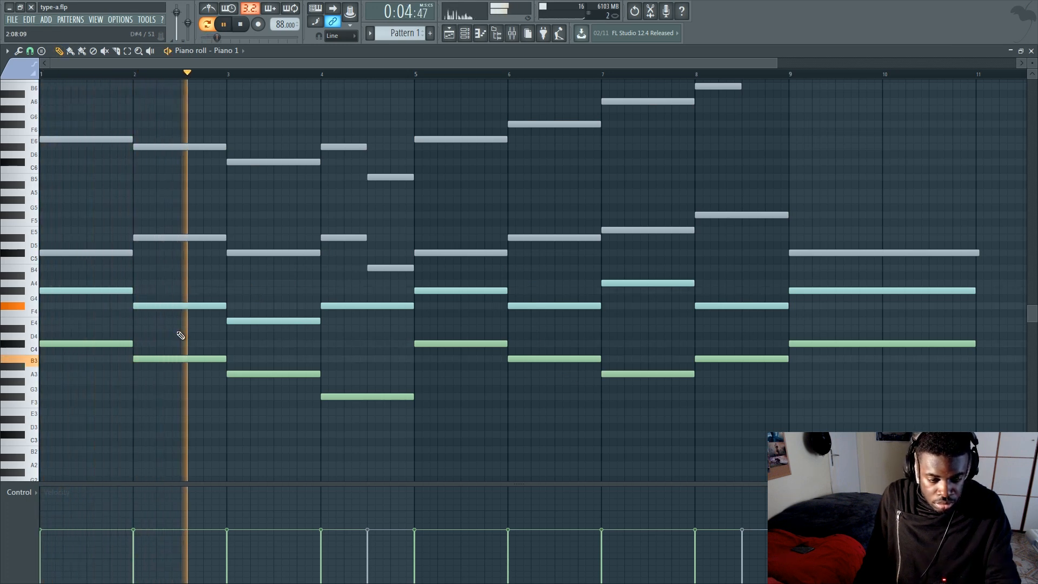
key(space)
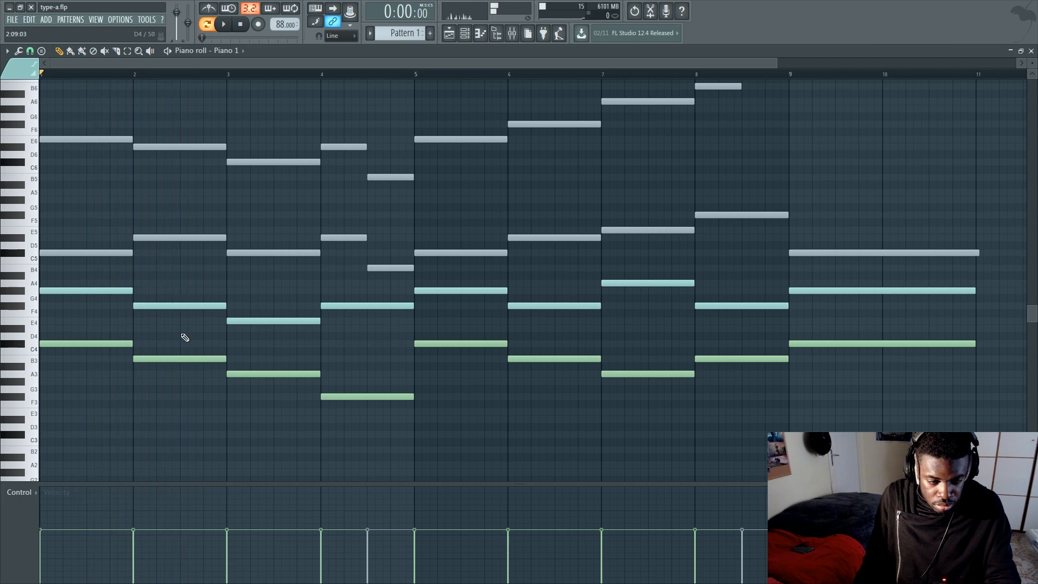
Split bar 2 of the cyan voice into a half-bar F#4 followed by a half-bar D#4
drag(184, 338, 229, 333)
key(Delete)
key(Delete)
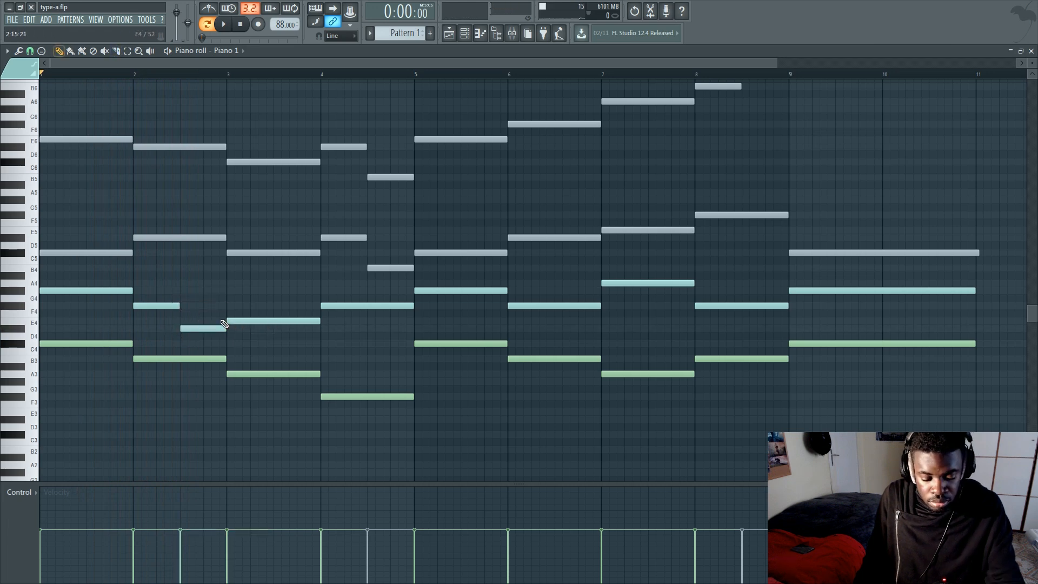
click(256, 324)
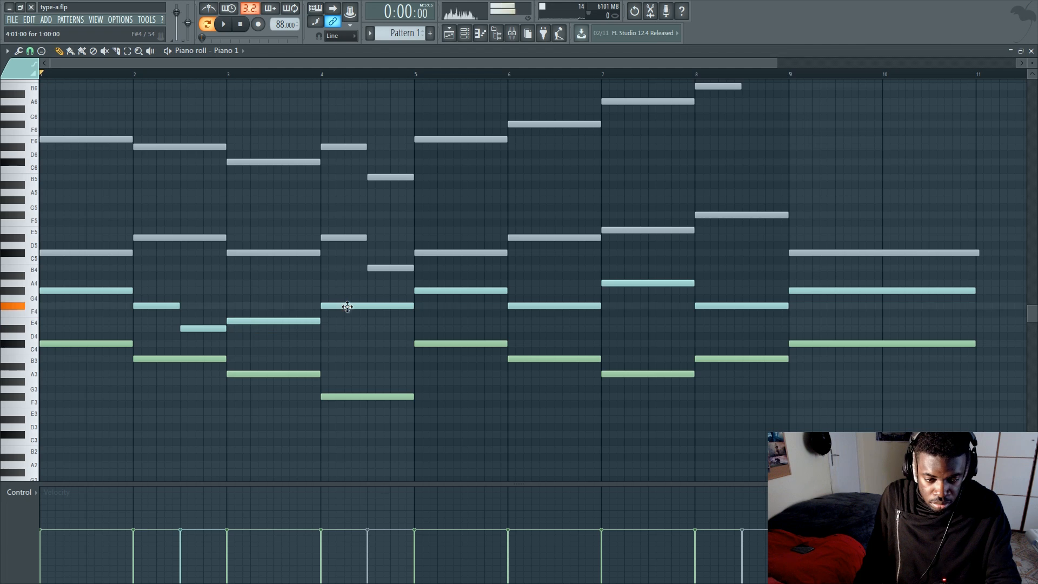
drag(347, 306, 345, 339)
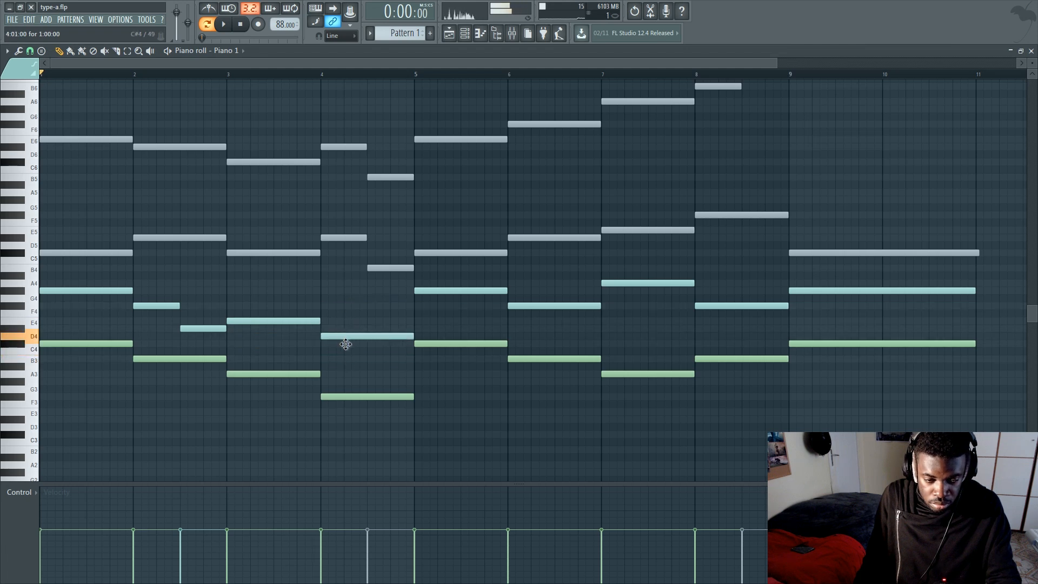
key(ctrl+z)
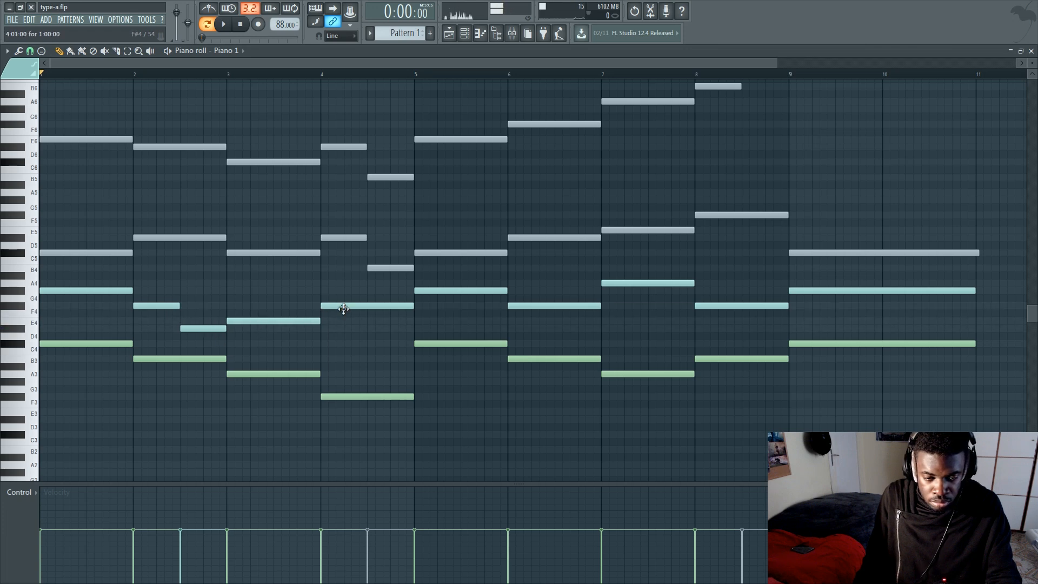
Split bar 4 of the cyan voice into a half-bar F#4 followed by a half-bar D#4
click(368, 323)
drag(367, 330, 369, 328)
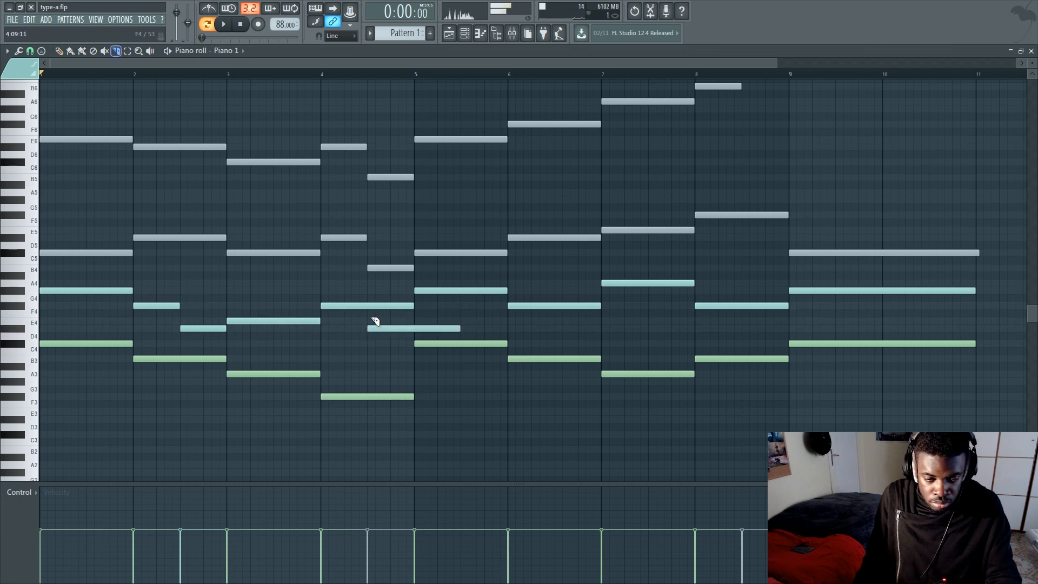
click(369, 306)
right_click(397, 308)
click(418, 329)
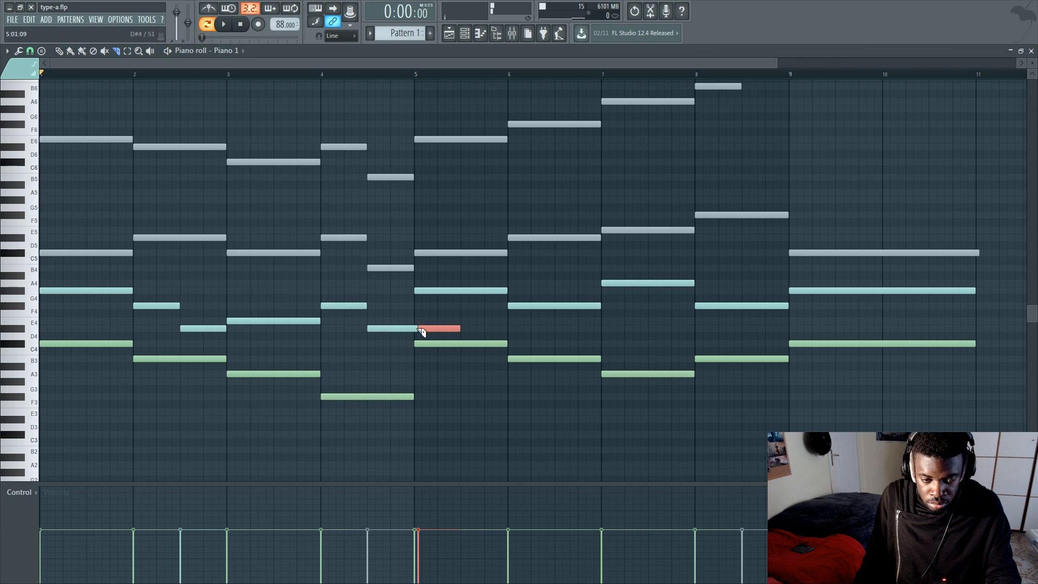
right_click(439, 328)
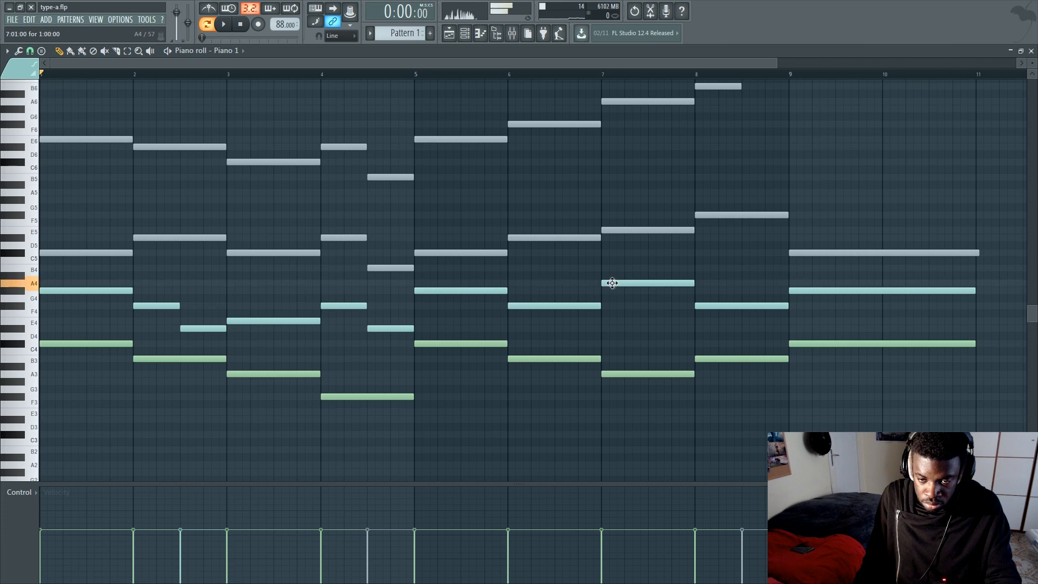
Split bar 8 of the cyan voice into a half-bar F#4 followed by a half-bar D#4
click(739, 298)
drag(742, 292, 741, 330)
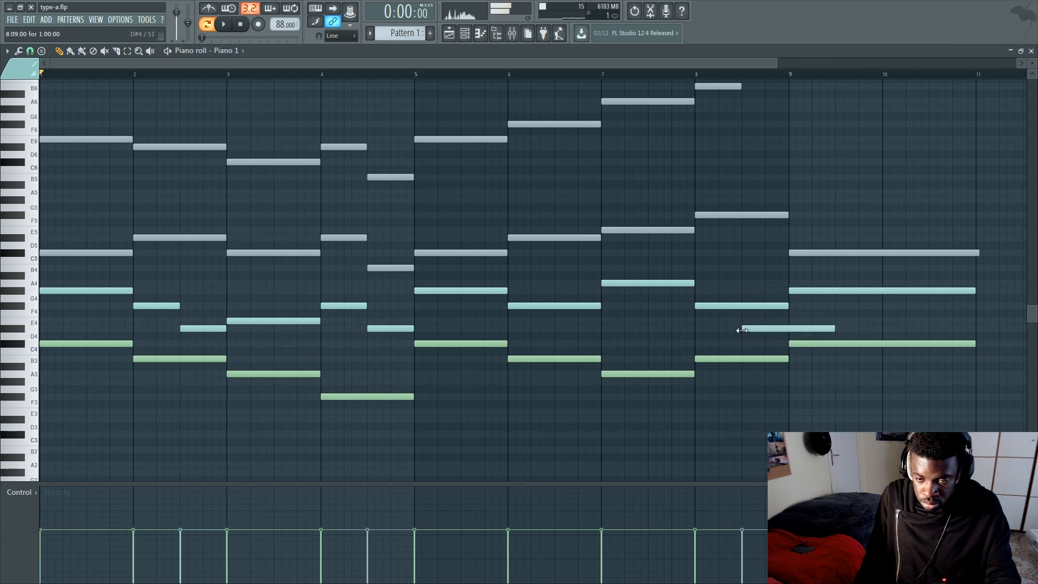
right_click(743, 306)
right_click(790, 328)
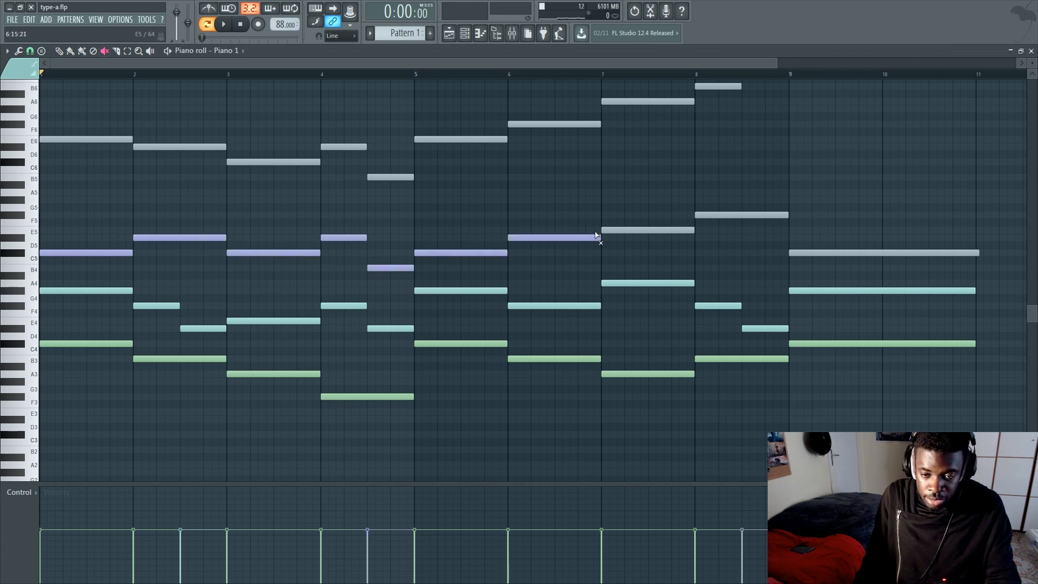
Unmute the purple voice above the cyan one through its final held note and adopt its colour for new notes
click(865, 252)
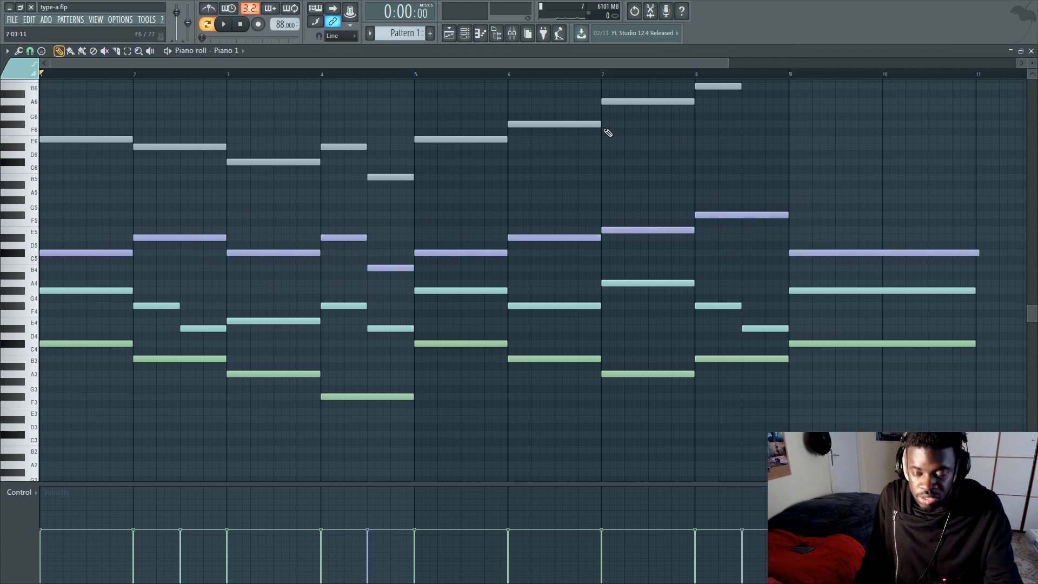
click(77, 252)
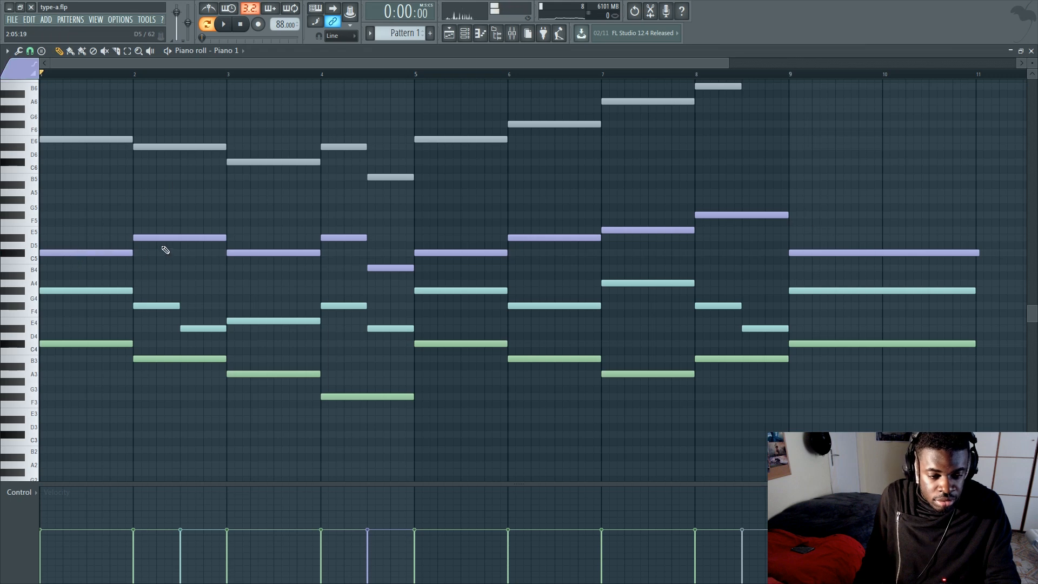
click(181, 277)
right_click(201, 277)
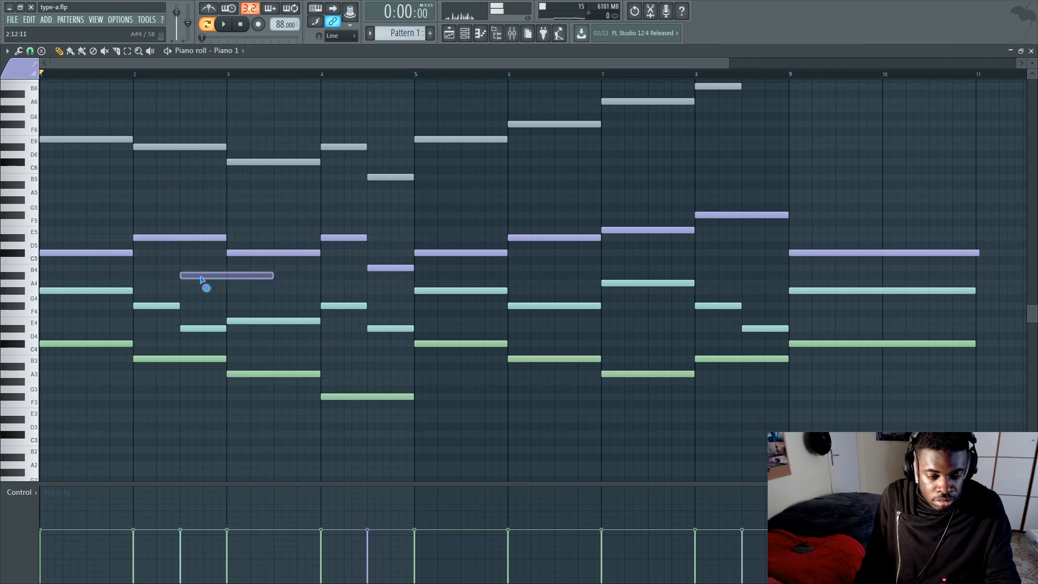
click(242, 255)
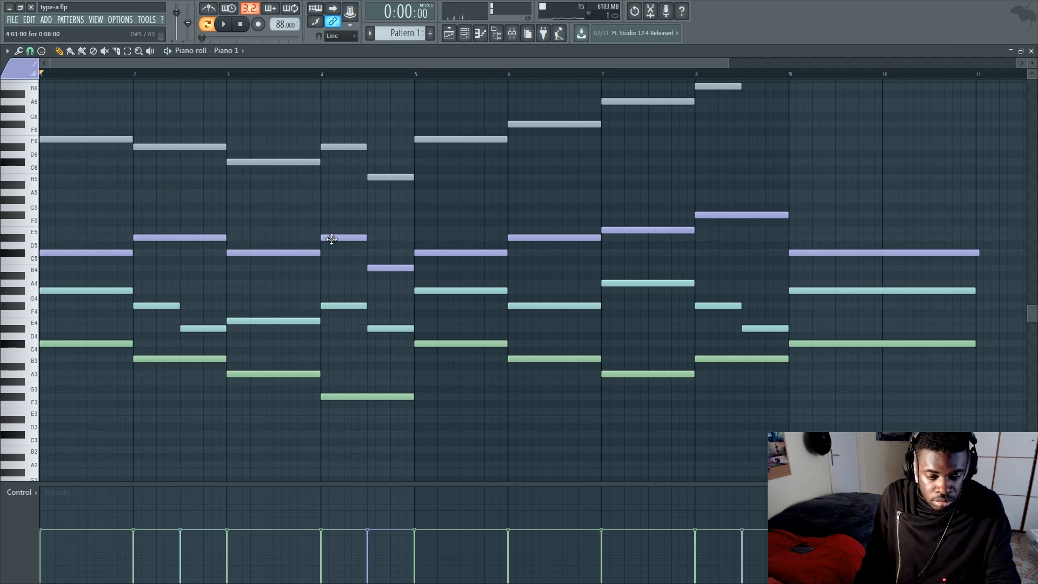
click(467, 252)
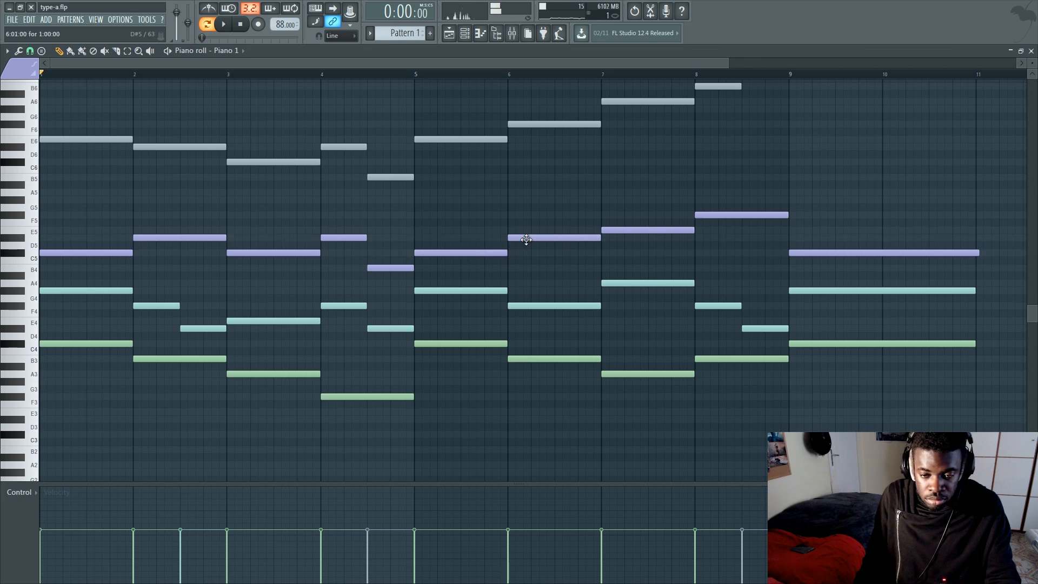
Add two purple notes, a C#5 from the middle of bar 7 and a G#5 from the middle of bar 8
click(625, 223)
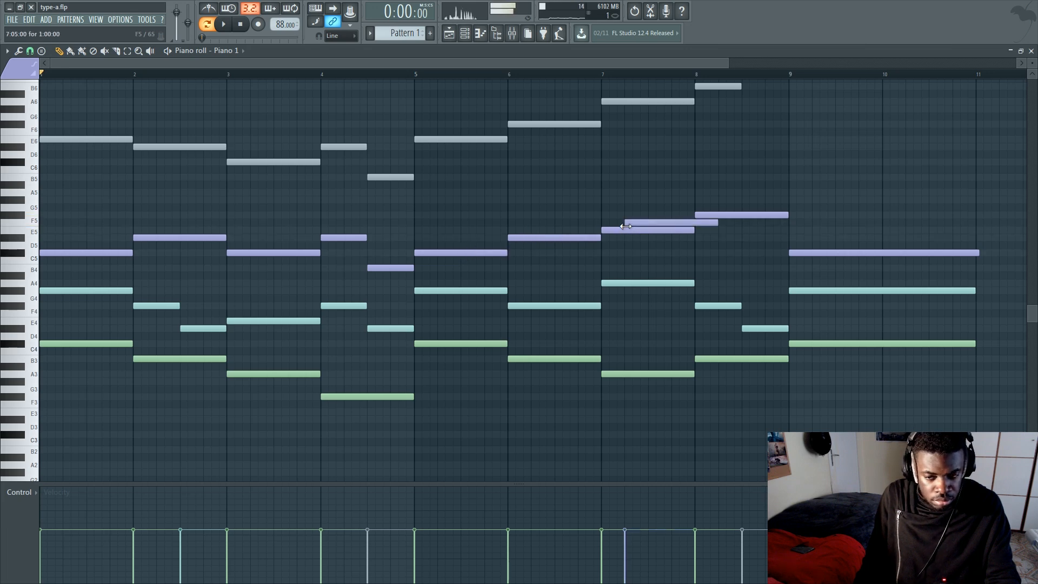
drag(624, 231, 647, 252)
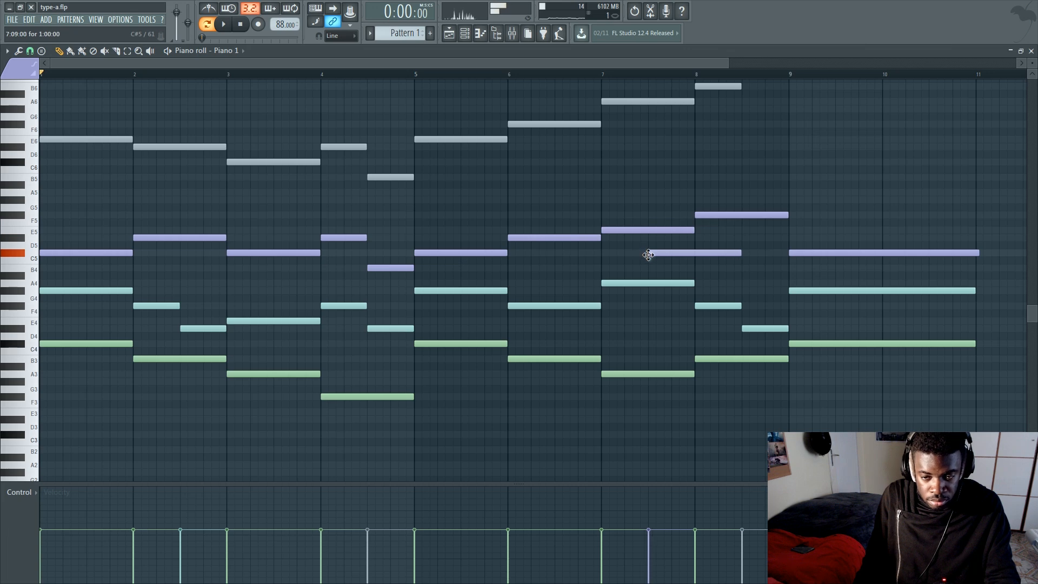
click(746, 192)
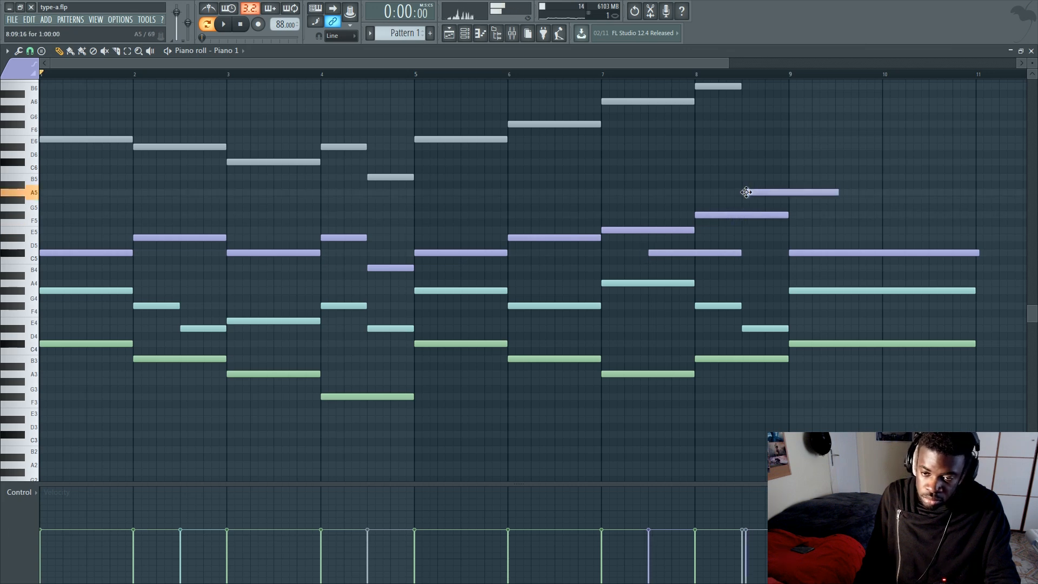
drag(746, 192, 745, 202)
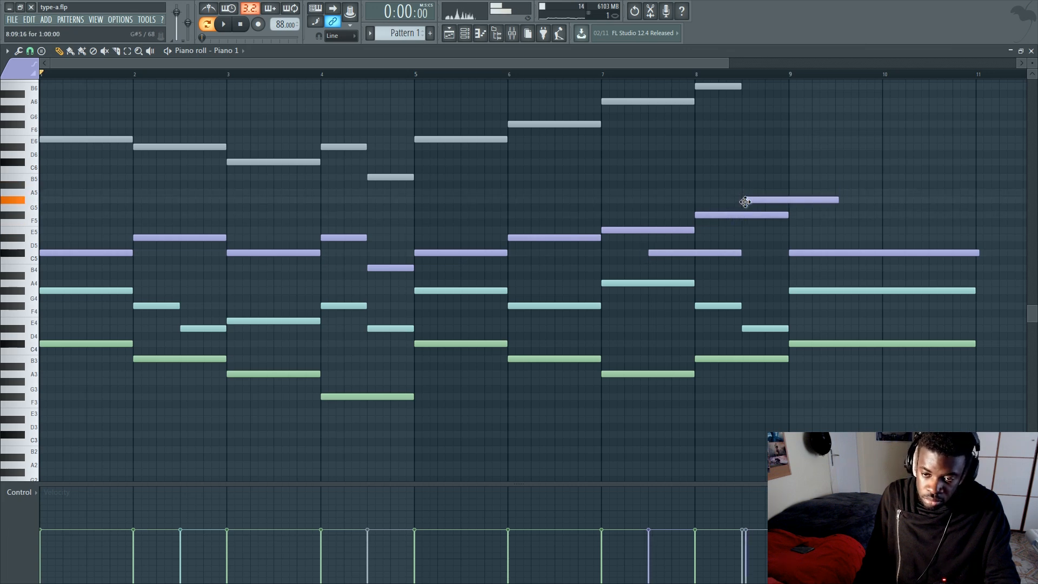
Trim the purple notes in bars 7 and 8 to half a bar each, giving E5, C#5, F#5 and G#5 in sequence
click(650, 233)
right_click(665, 230)
click(694, 253)
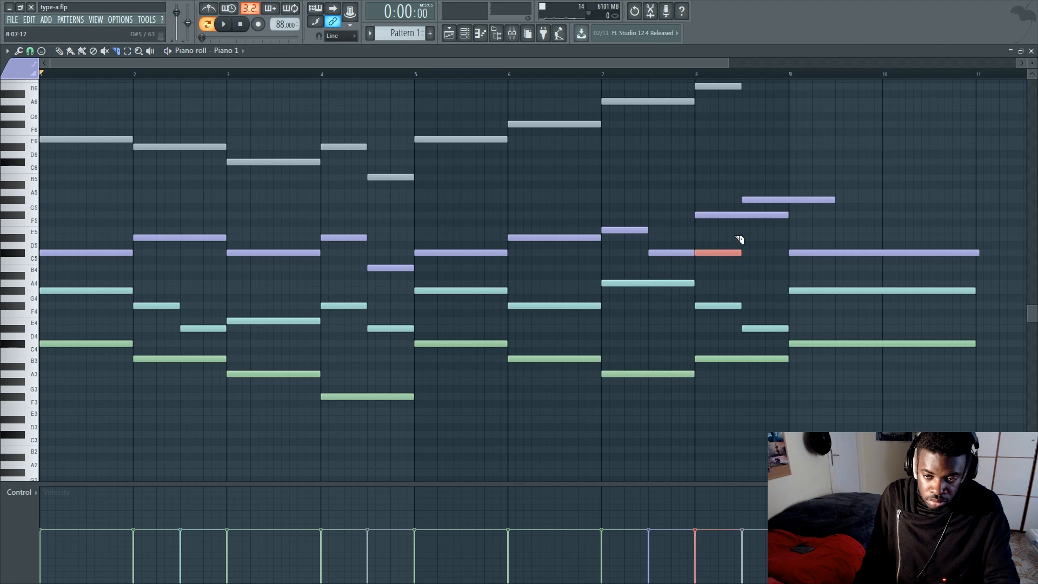
right_click(726, 251)
click(746, 216)
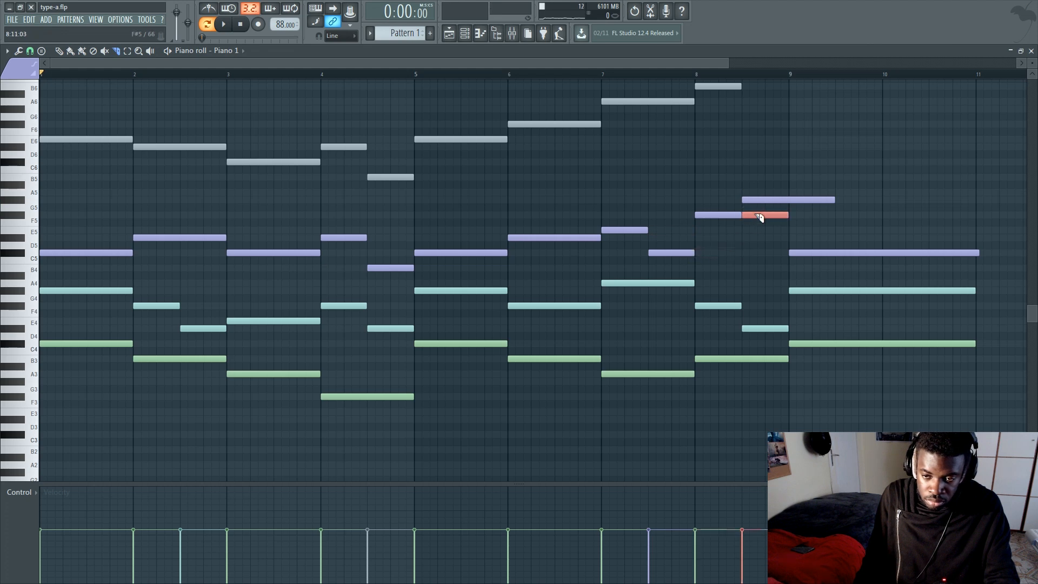
right_click(770, 215)
click(789, 200)
right_click(806, 202)
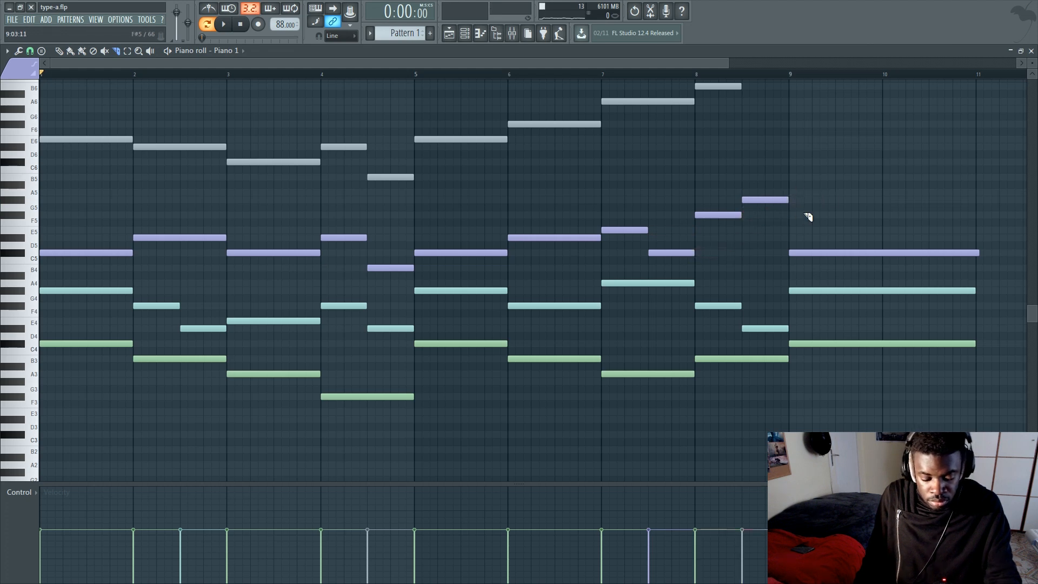
key(p)
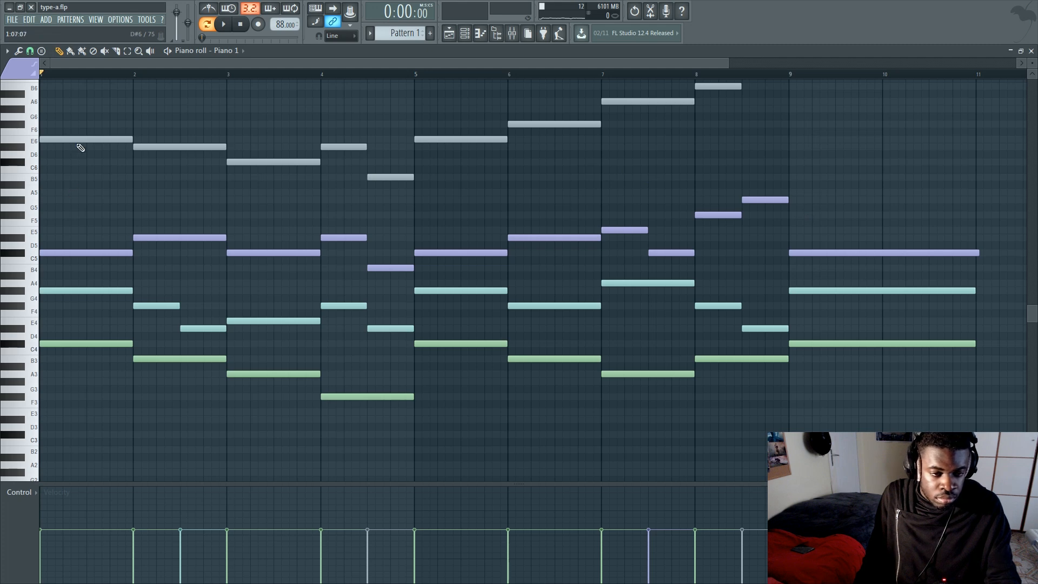
Unmute all notes of the light blue top voice
drag(98, 172, 123, 160)
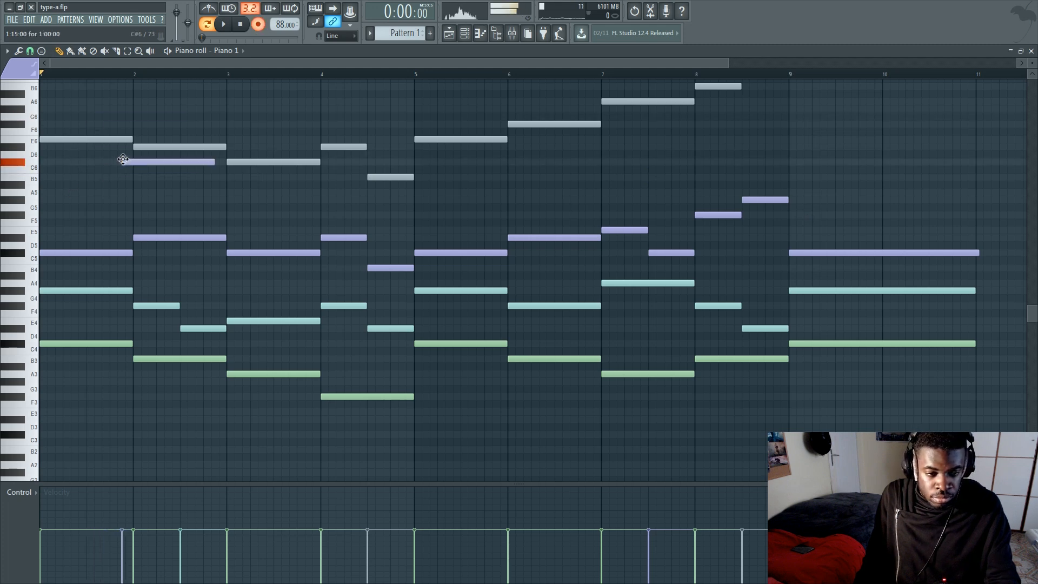
right_click(164, 164)
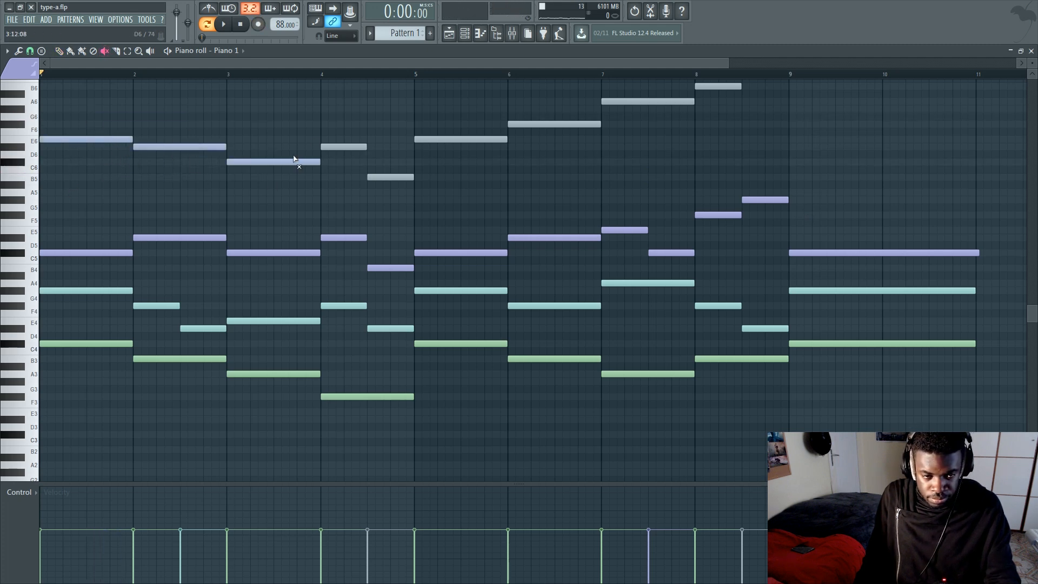
scroll(582, 202, up, 3)
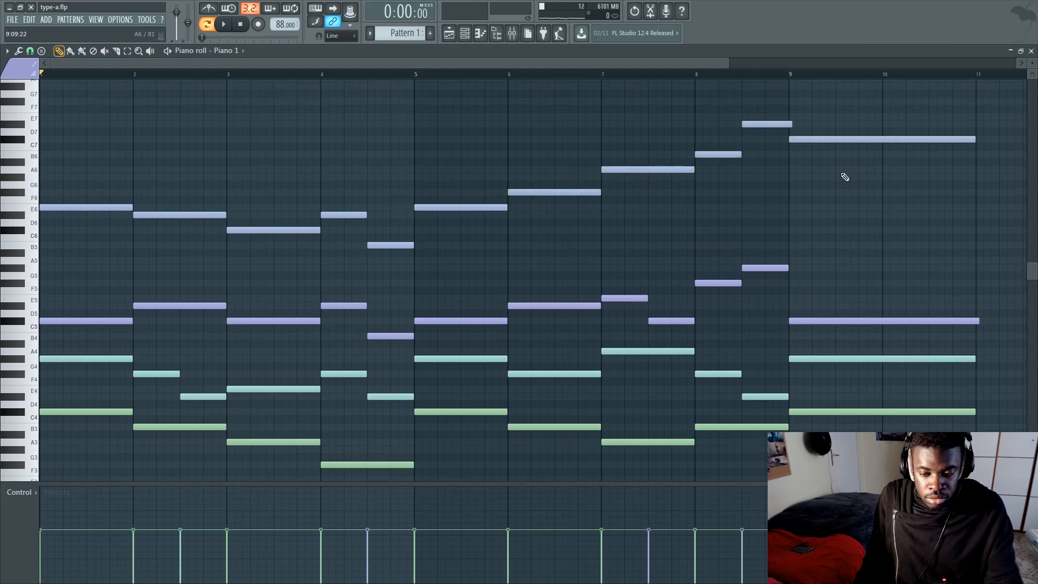
Play back the four voices together from bar 1 into bar 3, then stop
scroll(567, 190, down, 3)
scroll(357, 198, up, 2)
key(space)
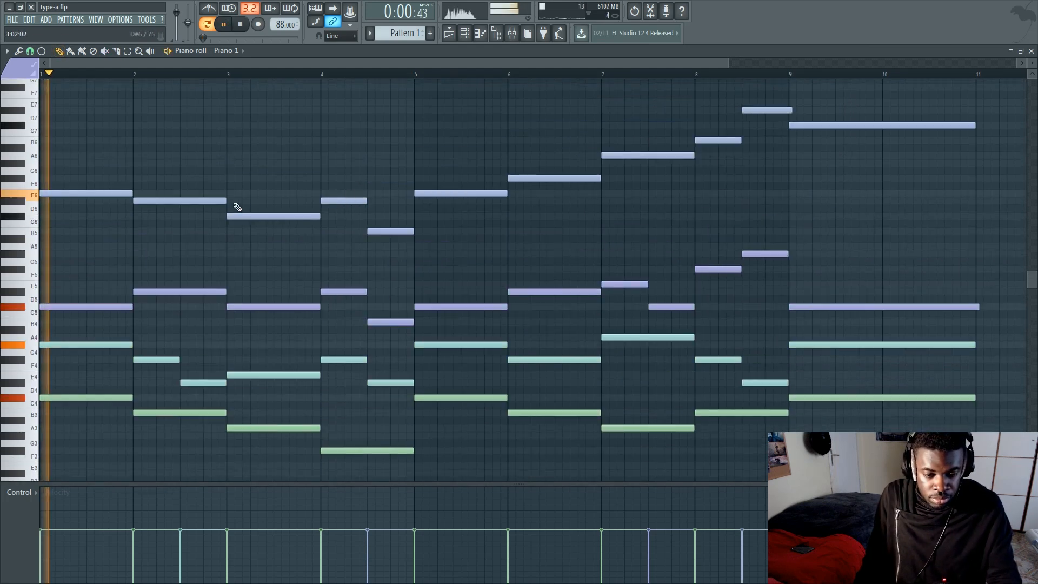
scroll(232, 204, down, 2)
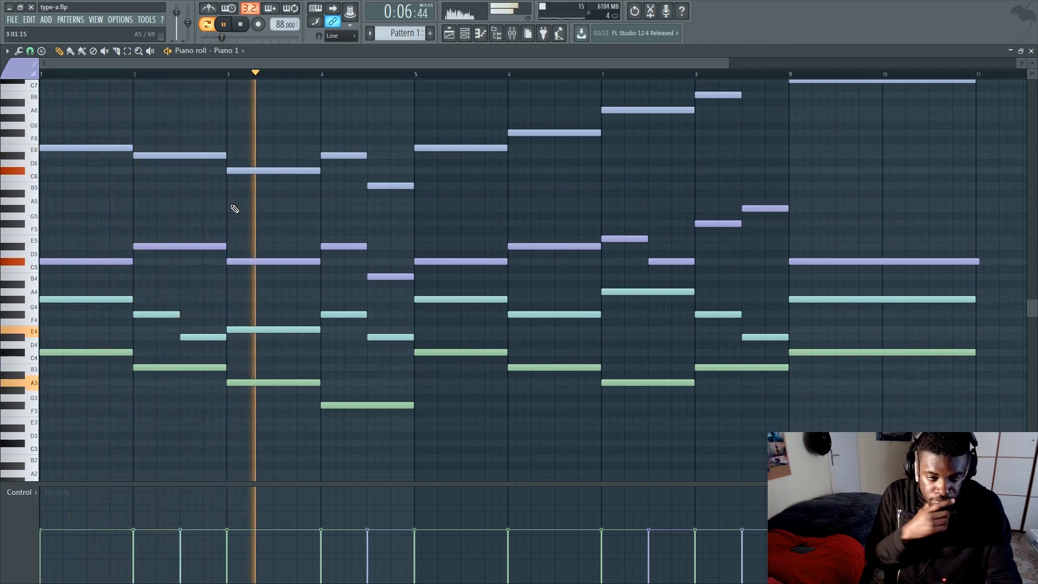
key(space)
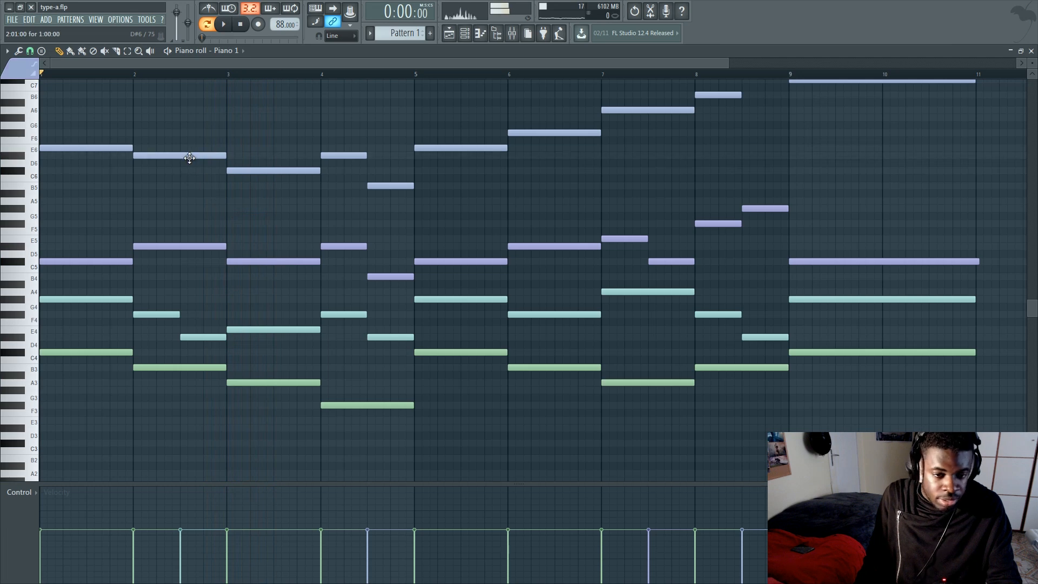
Split bar 2 of the light blue top voice into a half-bar D#6 followed by a half-bar B5
click(179, 193)
drag(182, 185, 180, 183)
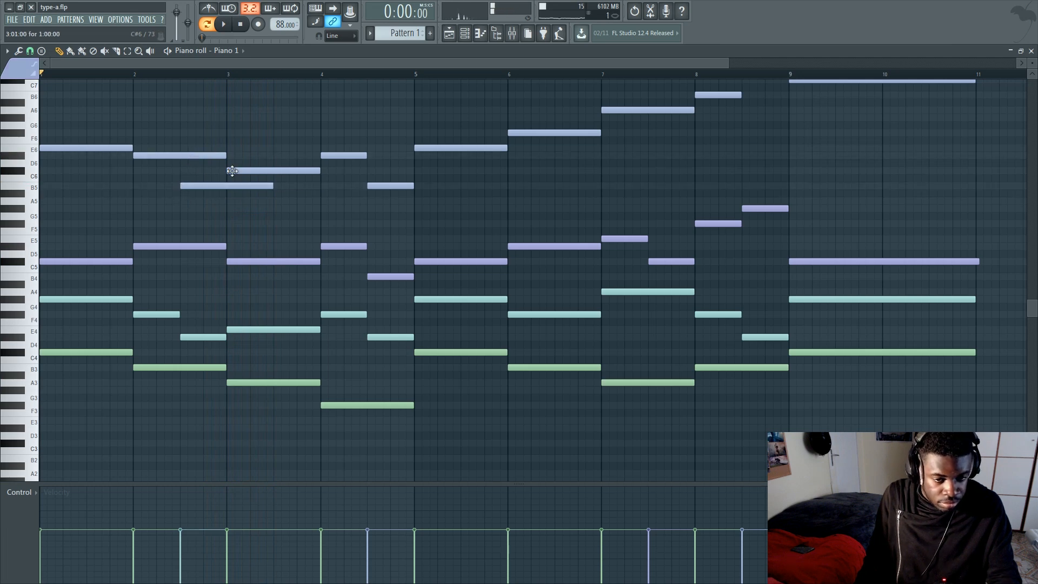
click(179, 156)
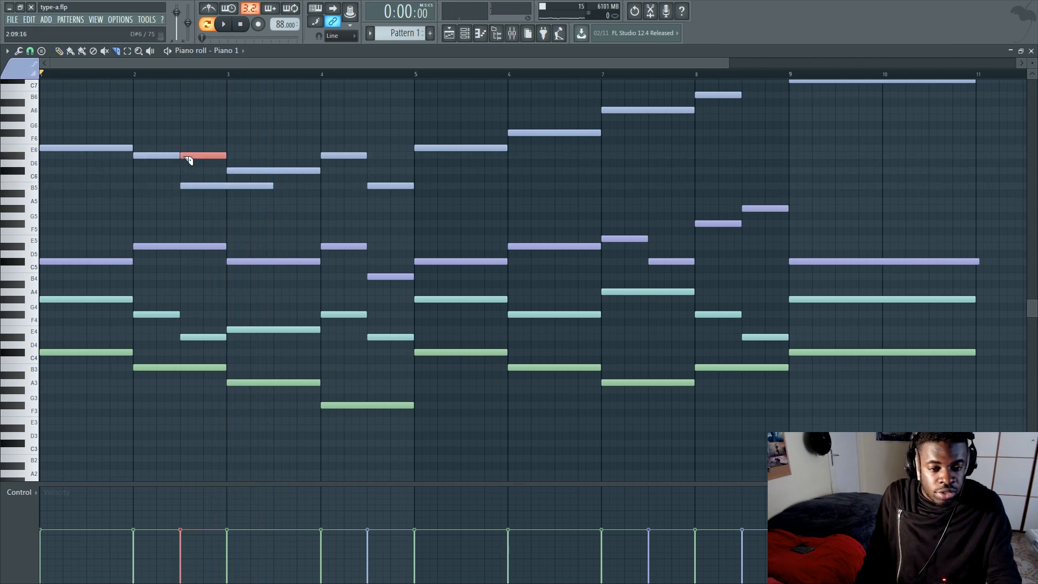
right_click(209, 155)
click(228, 186)
right_click(248, 187)
key(p)
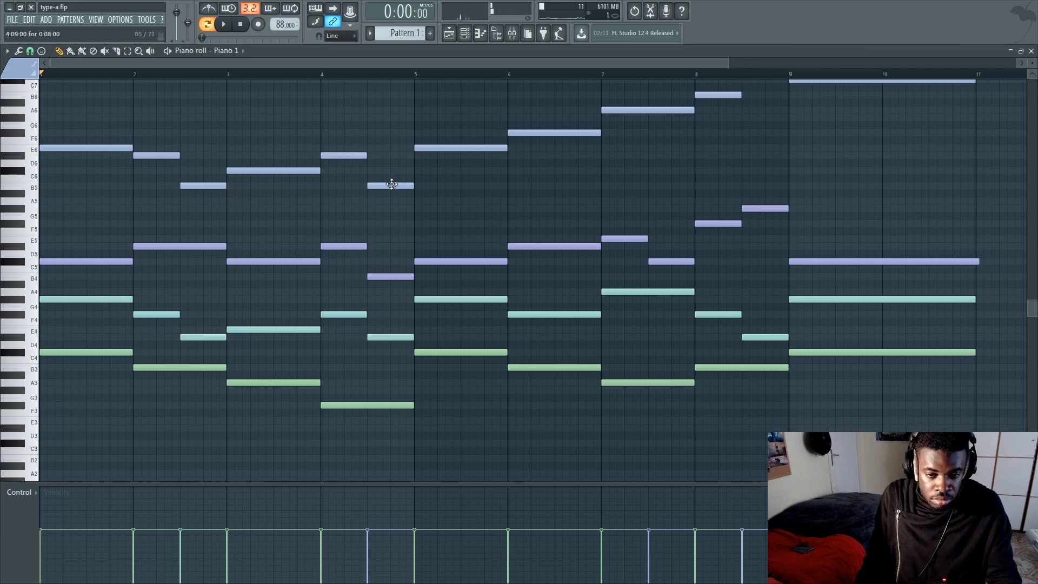
Raise the top voice's note in the second half of bar 4 to E6
drag(391, 185, 389, 152)
click(426, 151)
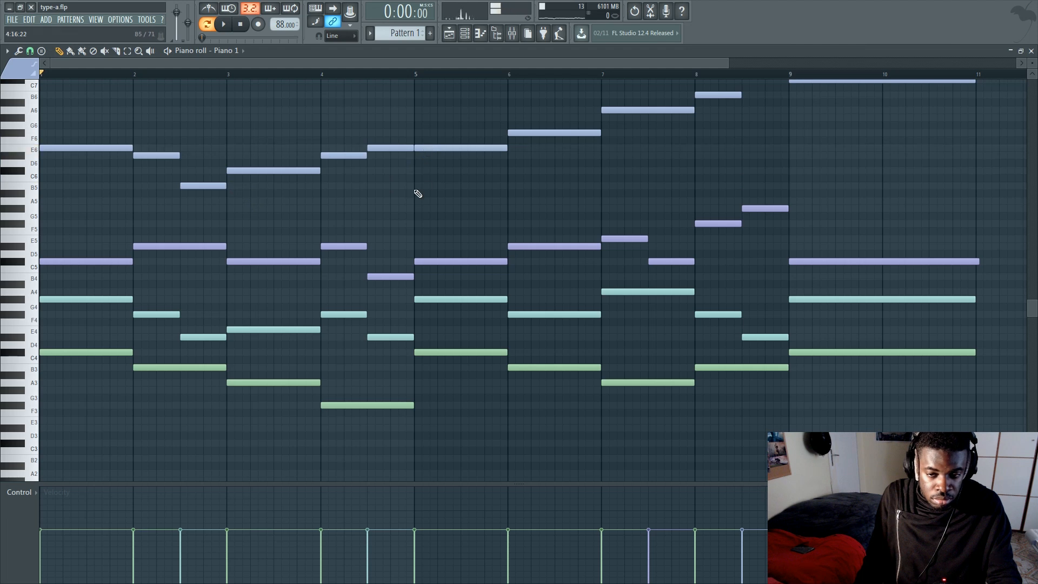
Audition the top voice's notes in bars 7 and 6, and play back the whole progression from bar 1
scroll(595, 170, up, 3)
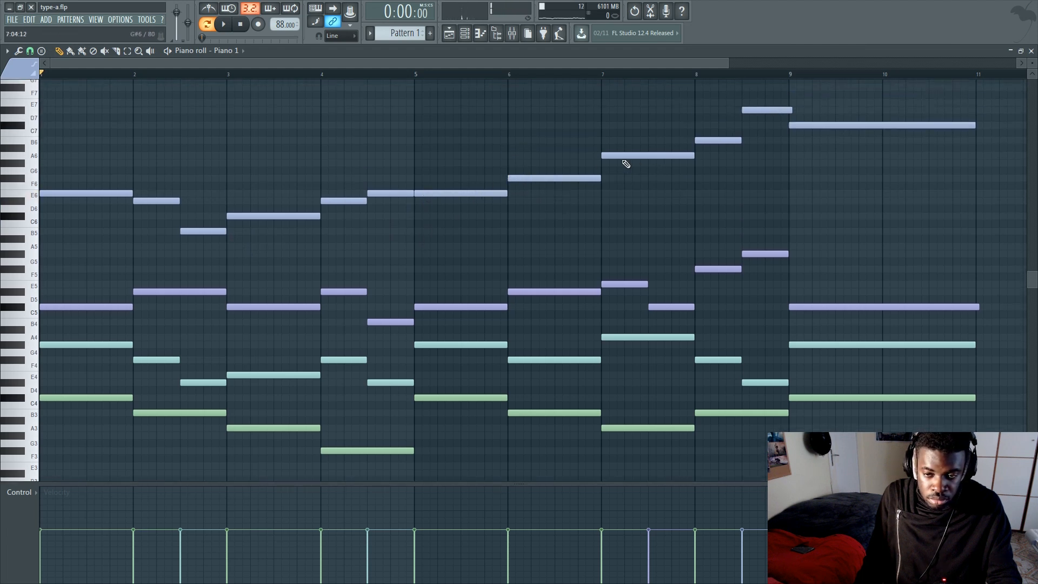
click(629, 157)
click(568, 177)
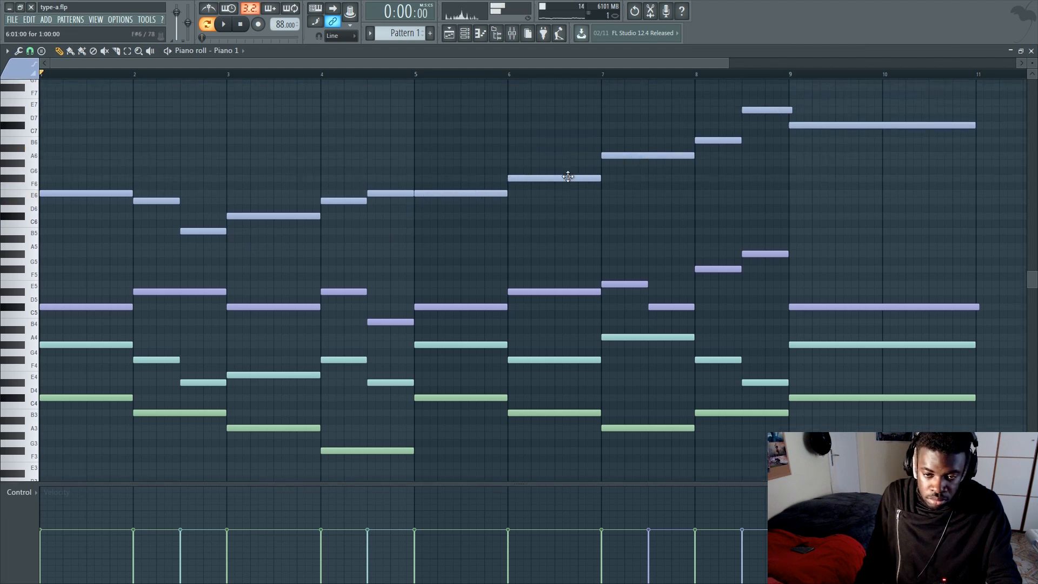
key(space)
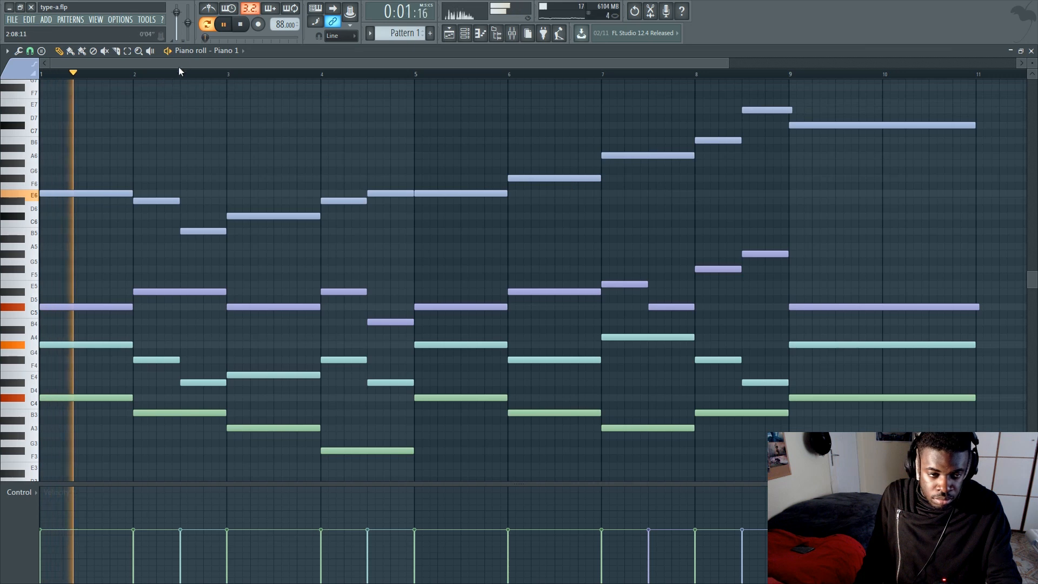
drag(180, 66, 216, 65)
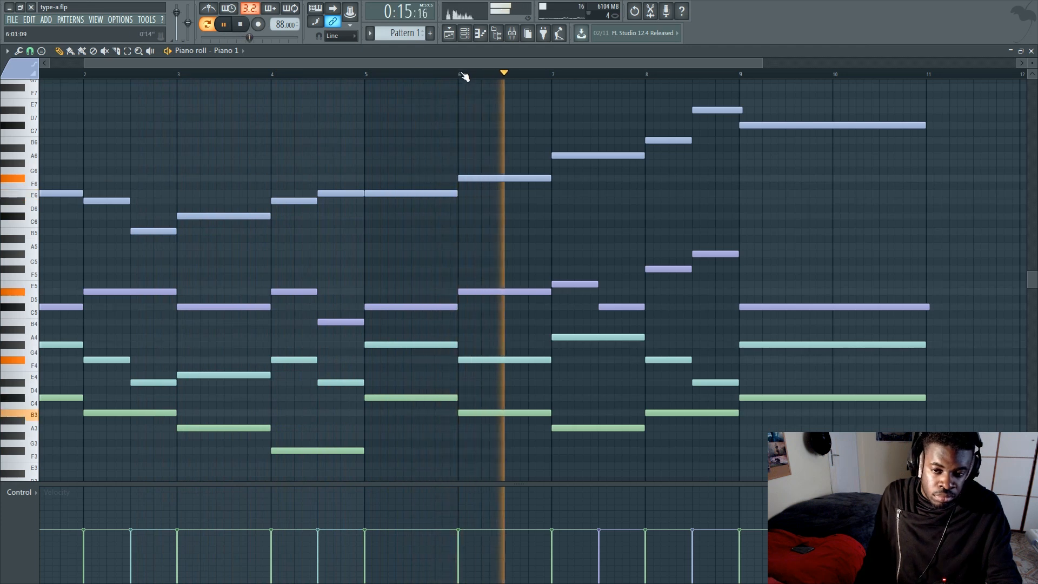
Stop playback and split bar 6 of the purple voice into a half-bar D#5 followed by a half-bar B4
key(space)
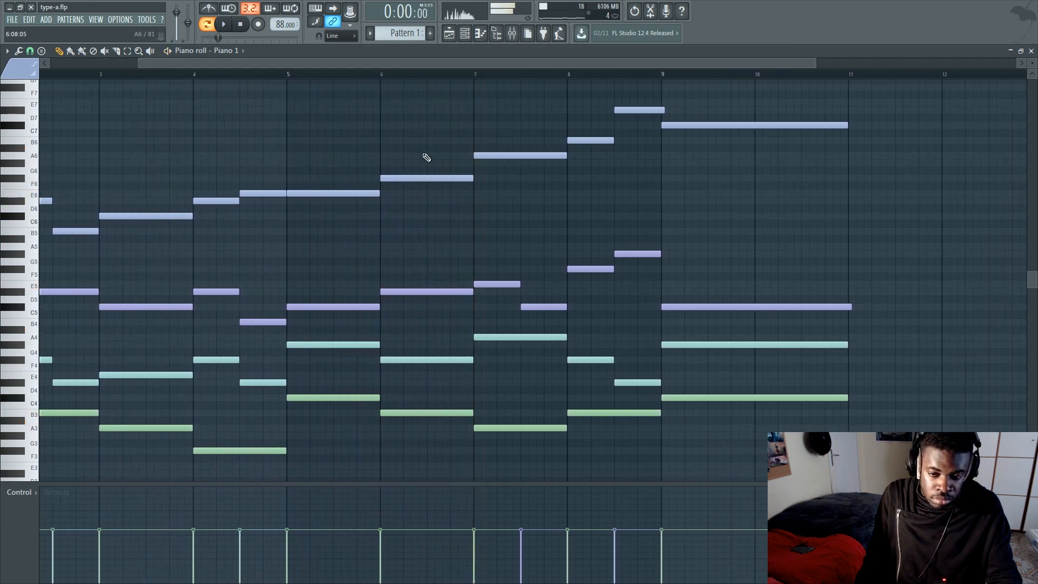
click(419, 359)
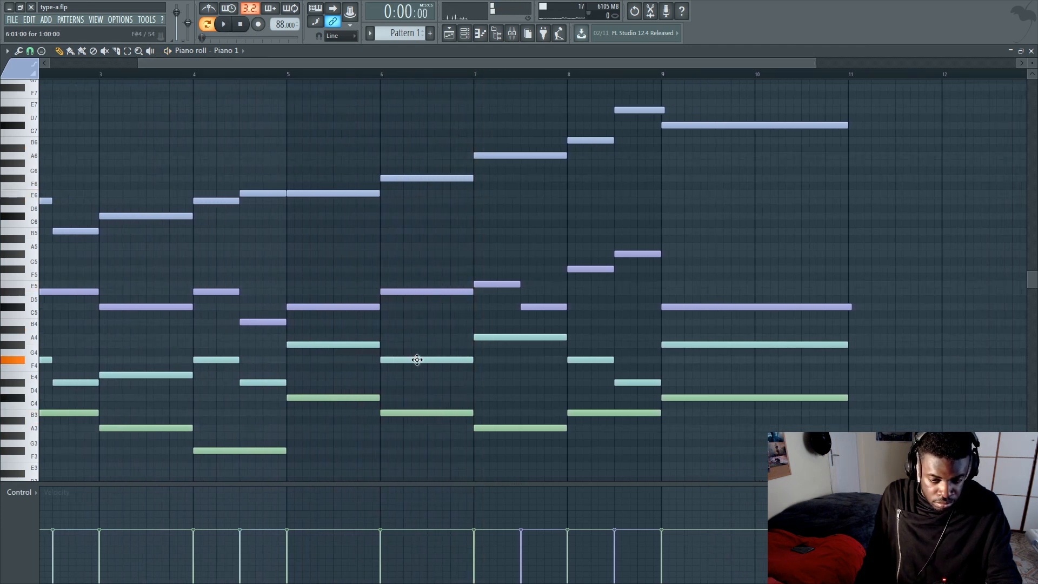
click(417, 294)
click(428, 322)
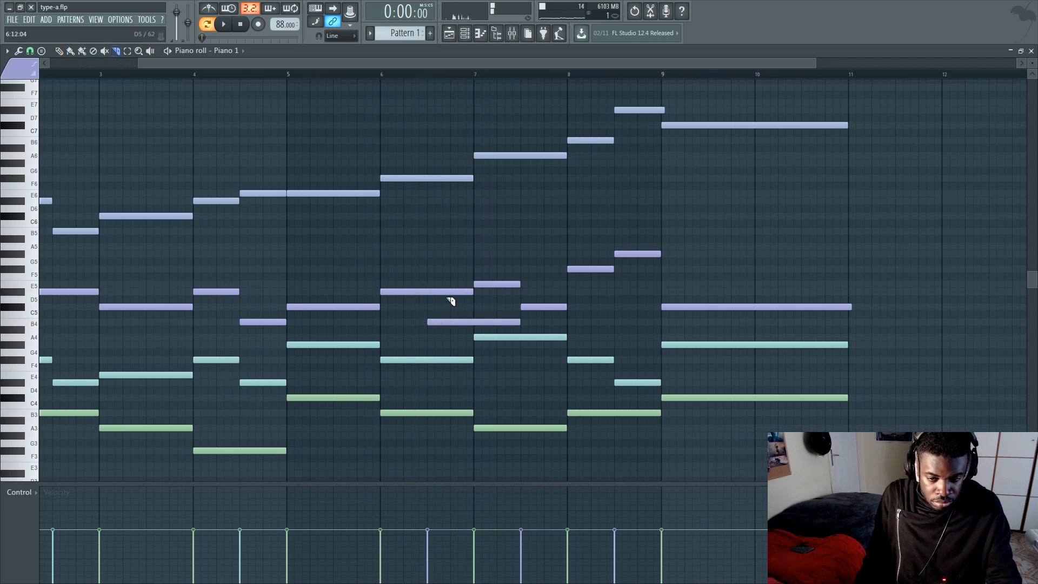
right_click(430, 293)
right_click(470, 320)
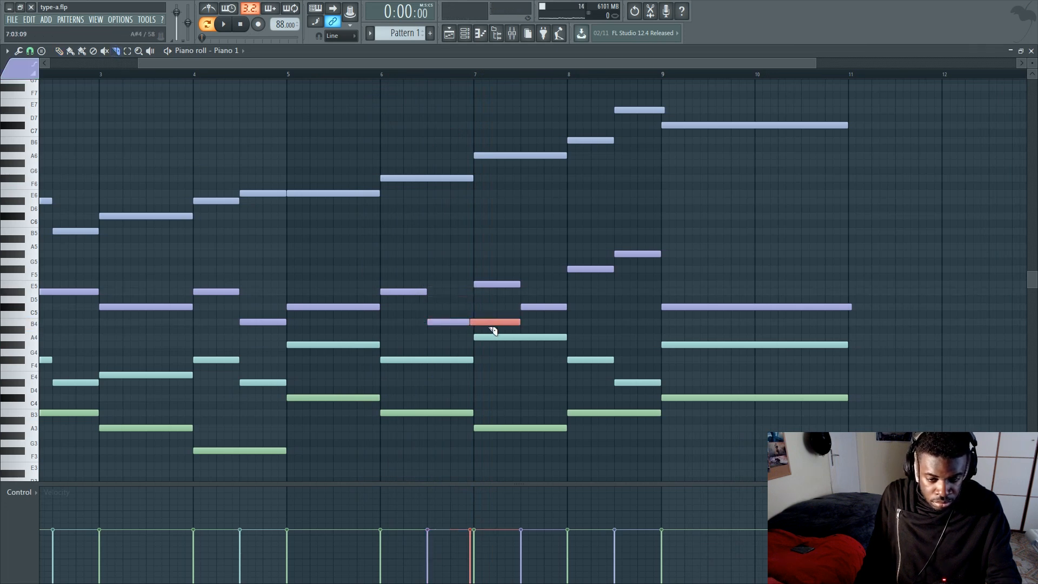
click(478, 326)
click(476, 324)
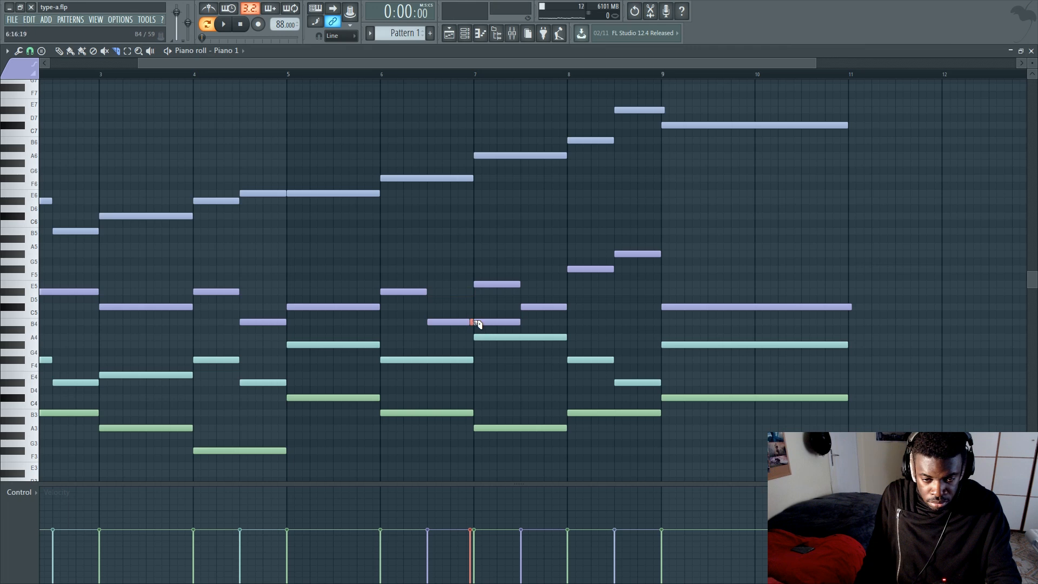
click(464, 324)
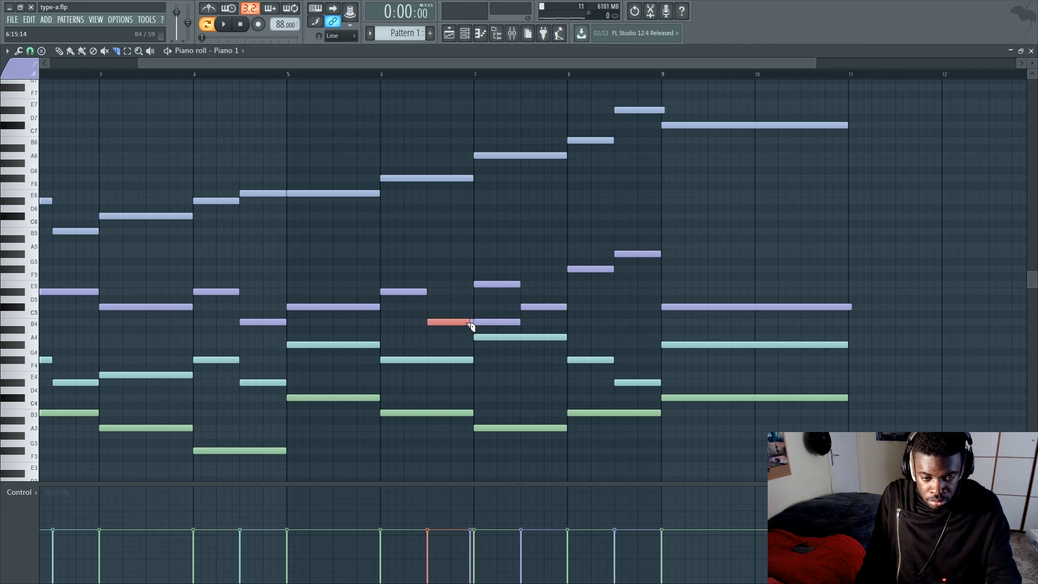
key(ctrl+g)
right_click(483, 324)
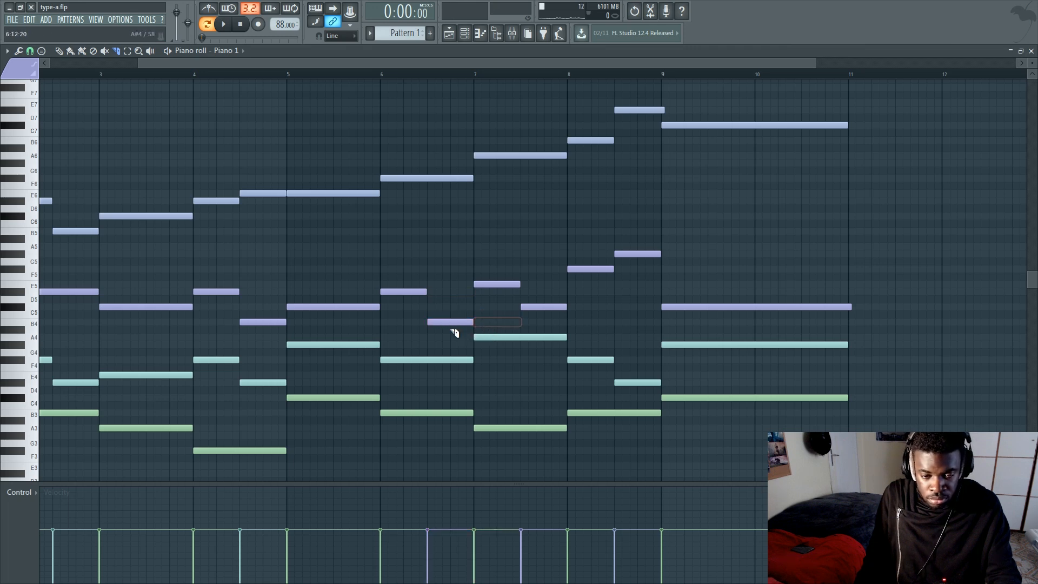
Replace the purple voice's B4 in the second half of bar 4 with a half-bar E5
right_click(272, 322)
mouse_move(238, 292)
mouse_down()
mouse_move(275, 295)
mouse_move(242, 279)
mouse_move(237, 286)
mouse_up()
click(256, 297)
key(c)
click(241, 292)
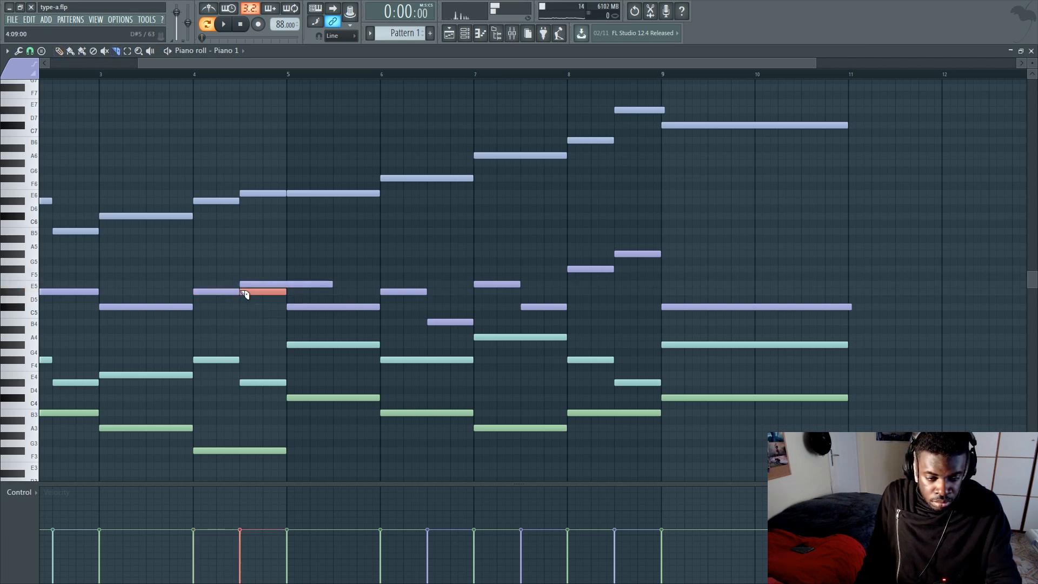
key(Delete)
click(287, 286)
key(Delete)
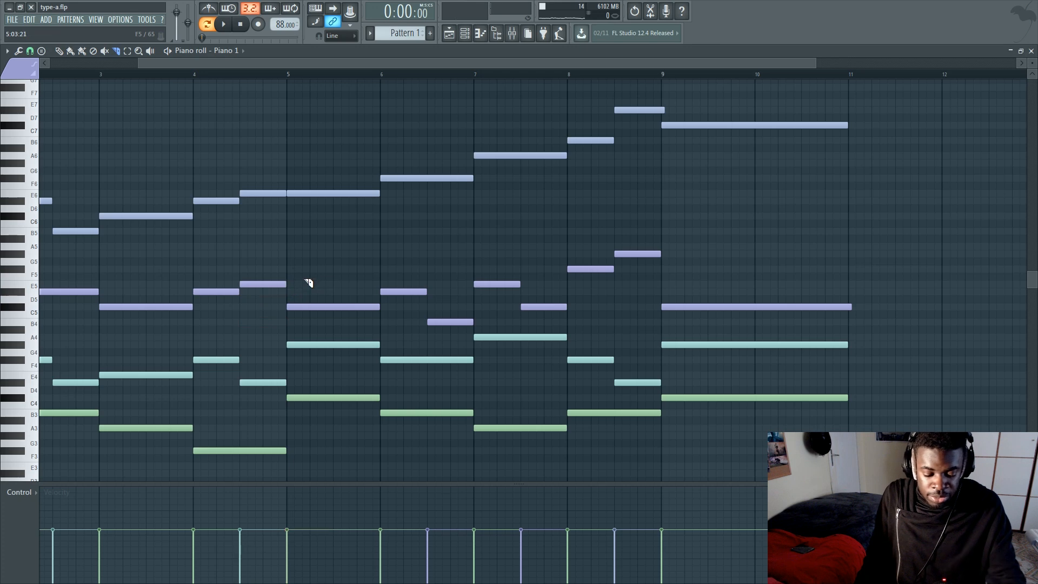
Play back the four voices from the end of bar 3
key(p)
scroll(277, 257, down, 1)
scroll(205, 231, up, 3)
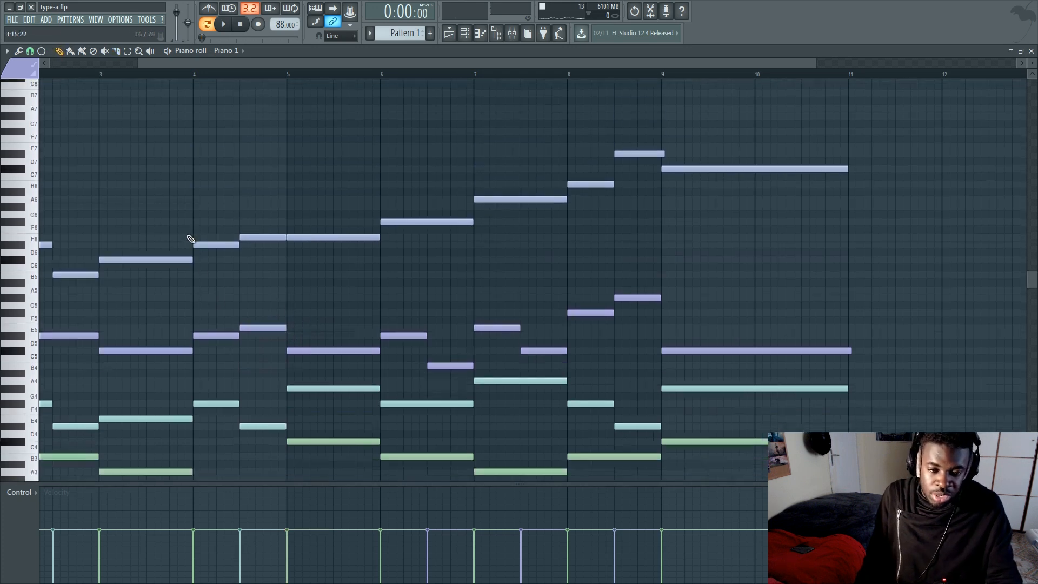
scroll(191, 236, down, 2)
click(182, 77)
scroll(184, 82, up, 3)
key(space)
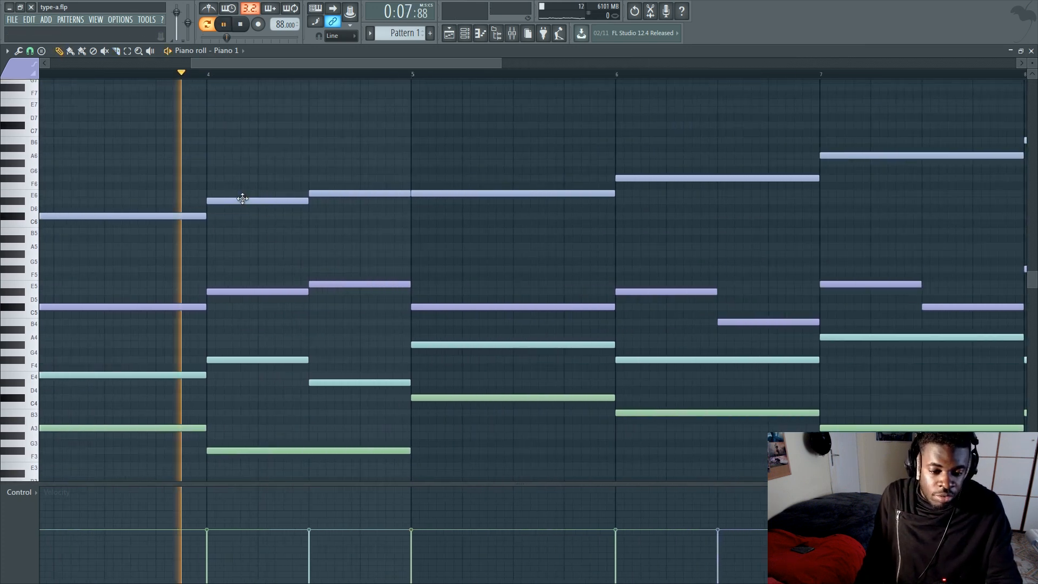
scroll(331, 81, down, 3)
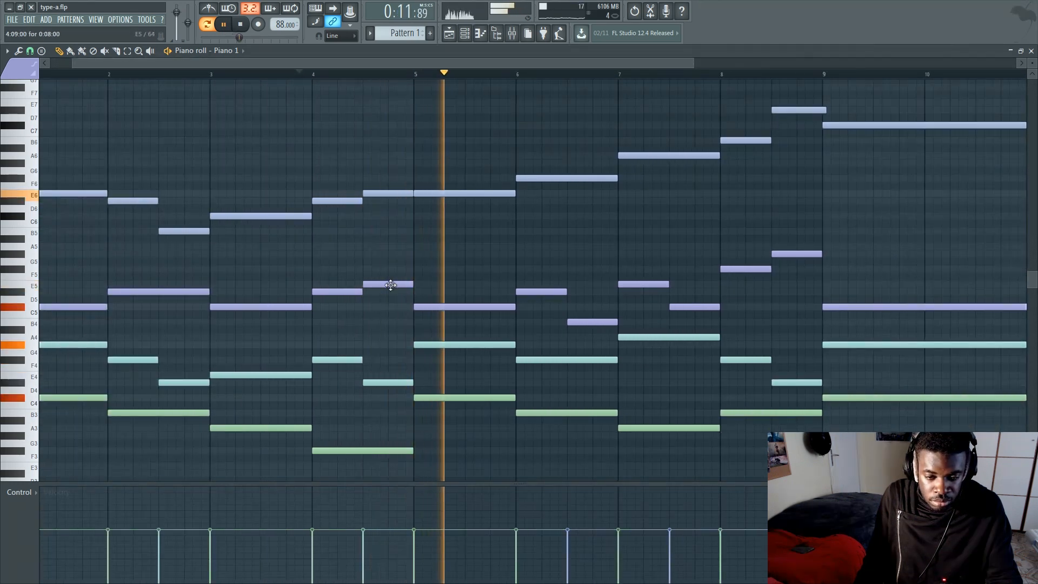
Remove the purple E5 in bar 4, extend the D#5 over the whole bar, and listen through bar 9 before stopping
drag(384, 283, 355, 291)
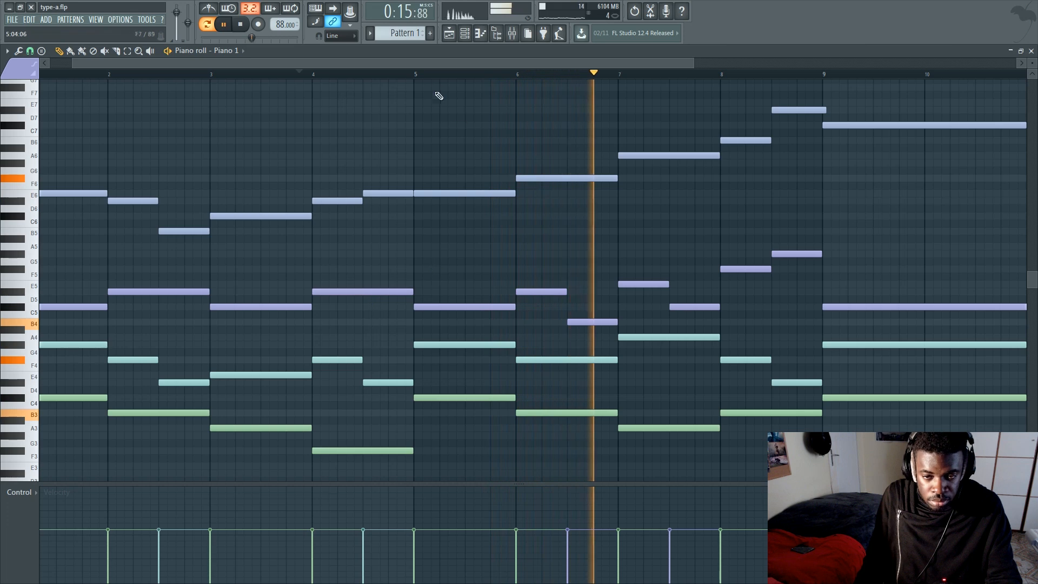
drag(445, 63, 576, 70)
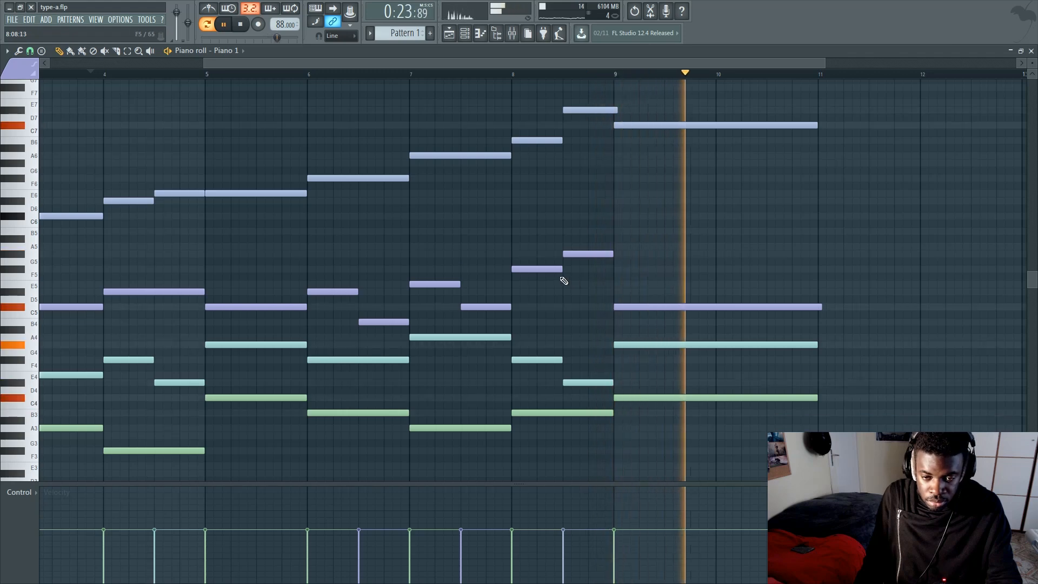
key(space)
Lower the purple voice's note in the second half of bar 8 to D#5 and play back from the end of bar 7
drag(574, 254, 578, 297)
click(504, 77)
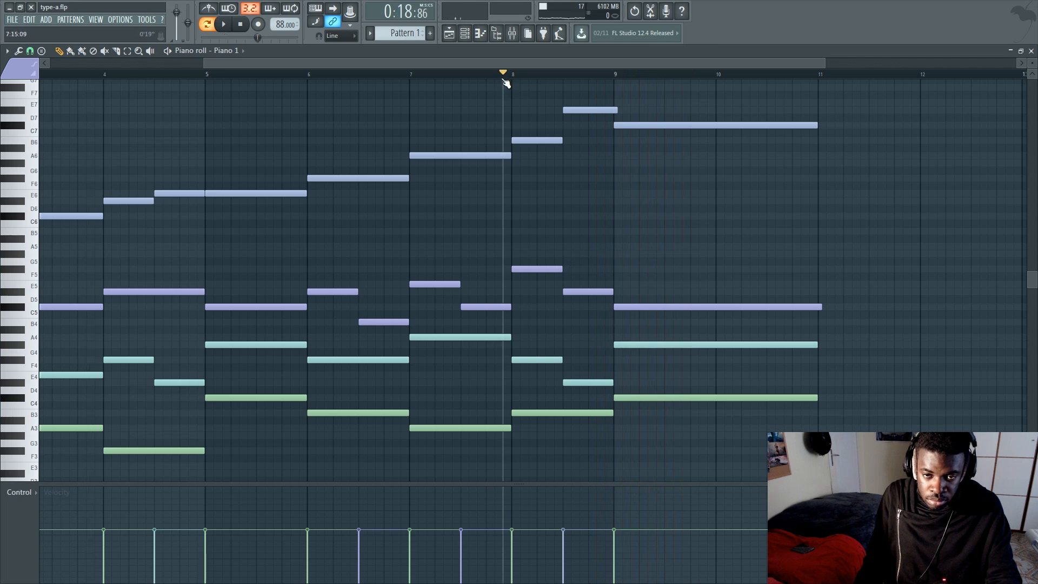
key(space)
scroll(504, 86, down, 3)
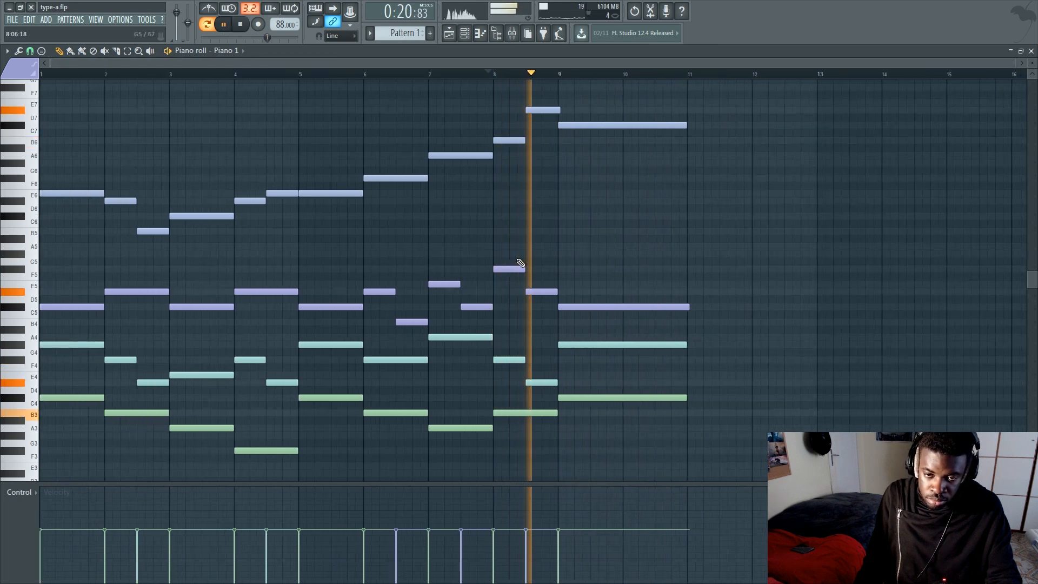
scroll(528, 255, up, 2)
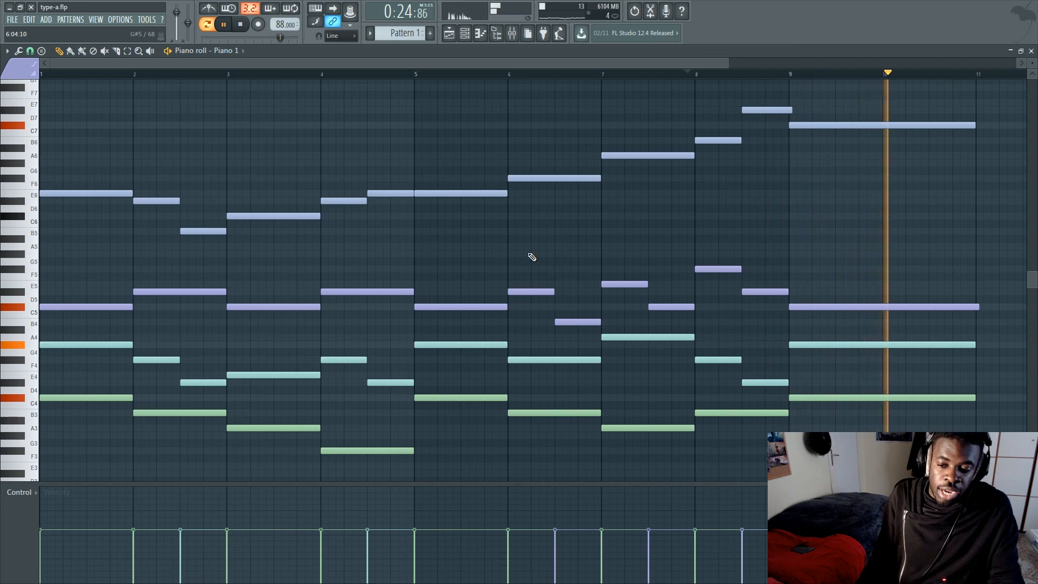
key(space)
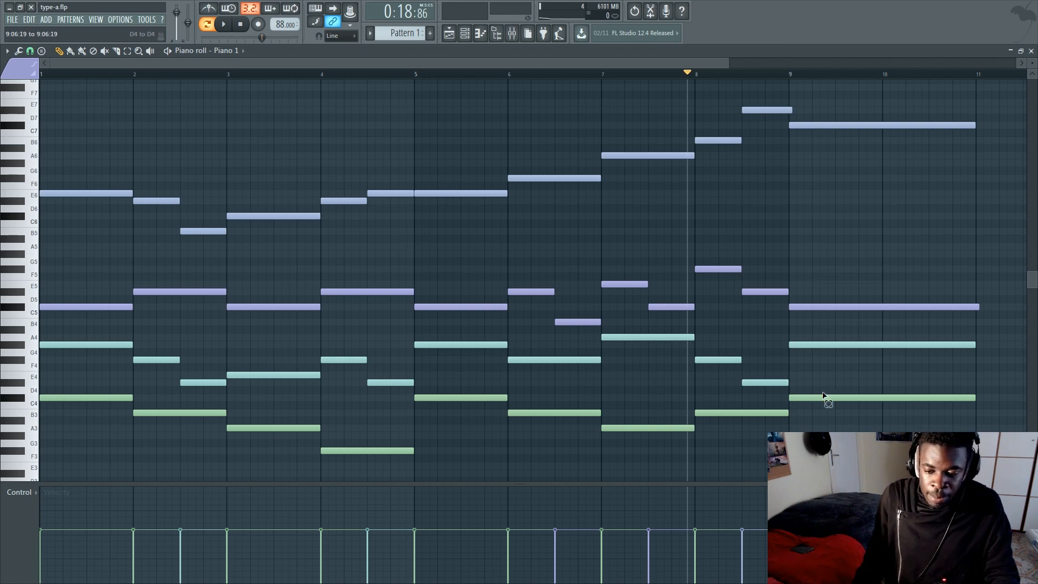
Select all notes of the green bass voice from bar 1 to the end of the progression
drag(823, 395, 416, 436)
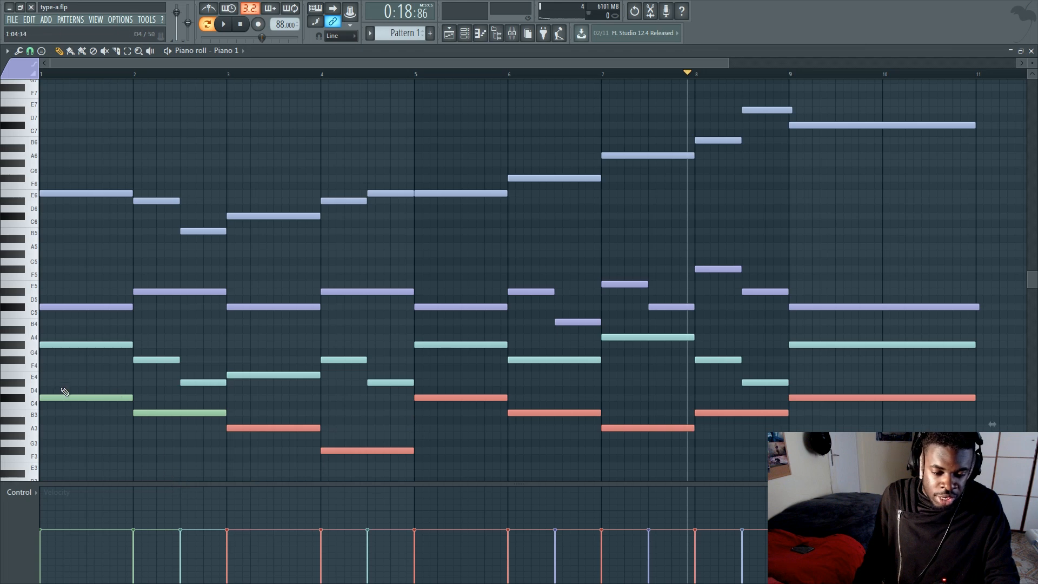
drag(68, 395, 159, 437)
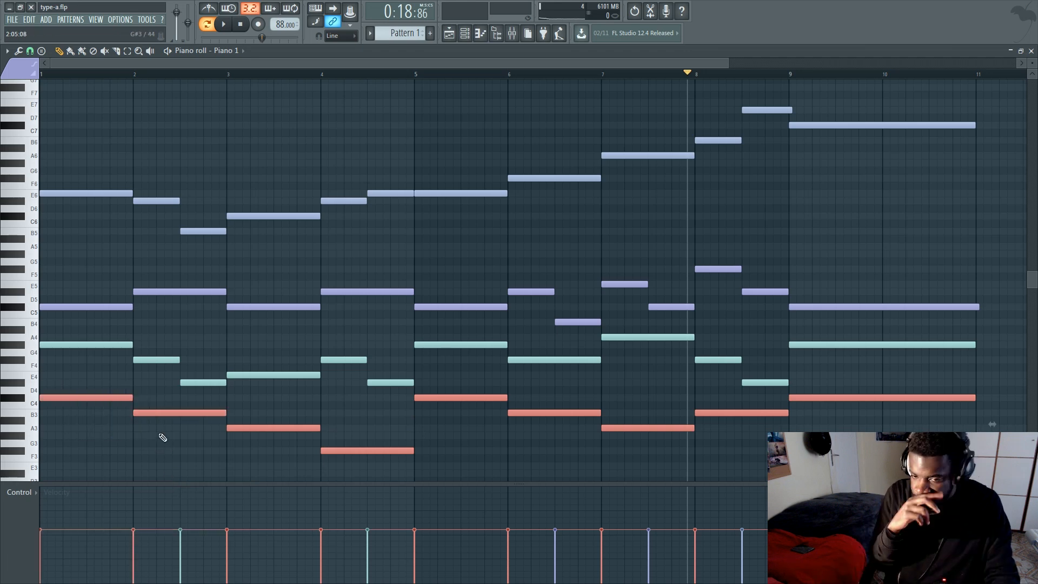